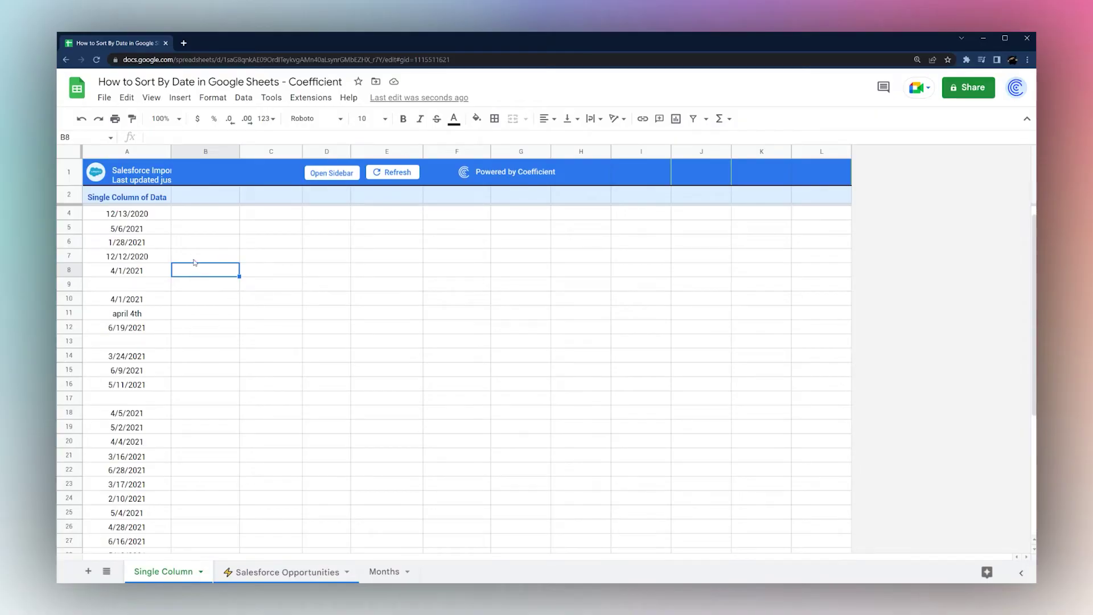
Step: Select the date list in column A from A3 down to A40
{"action": "left_click_drag", "start_coordinate": [108, 213], "coordinate": [131, 463]}
{"action": "scroll", "coordinate": [140, 508], "scroll_direction": "down", "scroll_amount": 1}
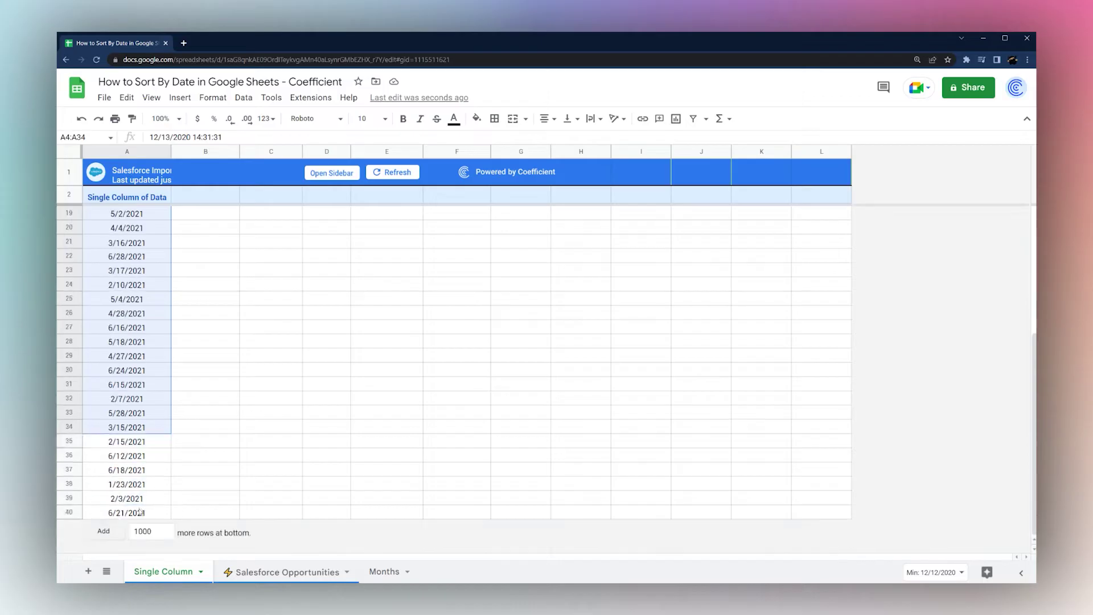
{"action": "left_click_drag", "start_coordinate": [140, 509], "coordinate": [136, 517]}
{"action": "scroll", "coordinate": [132, 267], "scroll_direction": "up", "scroll_amount": 5}
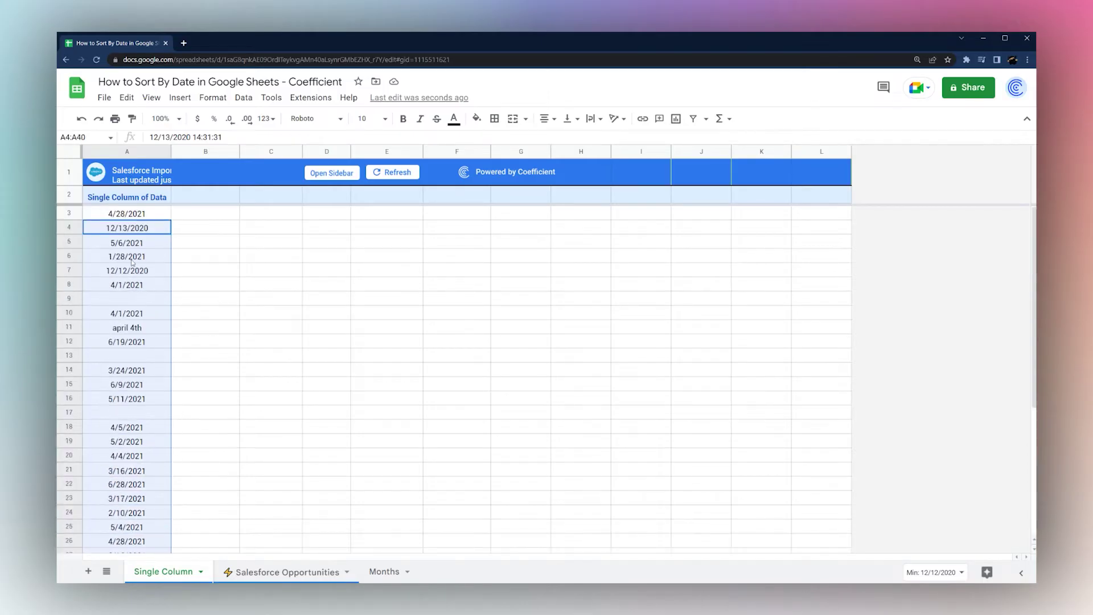
{"action": "left_click_drag", "start_coordinate": [124, 215], "coordinate": [141, 493]}
{"action": "scroll", "coordinate": [136, 352], "scroll_direction": "up", "scroll_amount": 5}
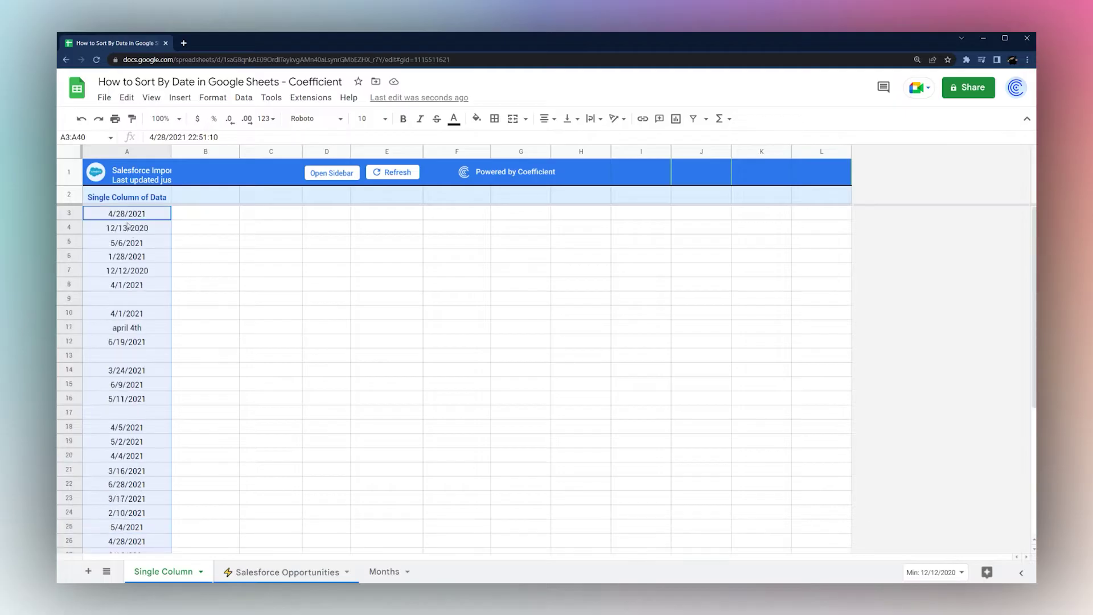
Step: Sort the A3:A40 dates A→Z with Sort range, oldest first
{"action": "right_click", "coordinate": [132, 278]}
{"action": "mouse_move", "coordinate": [219, 572]}
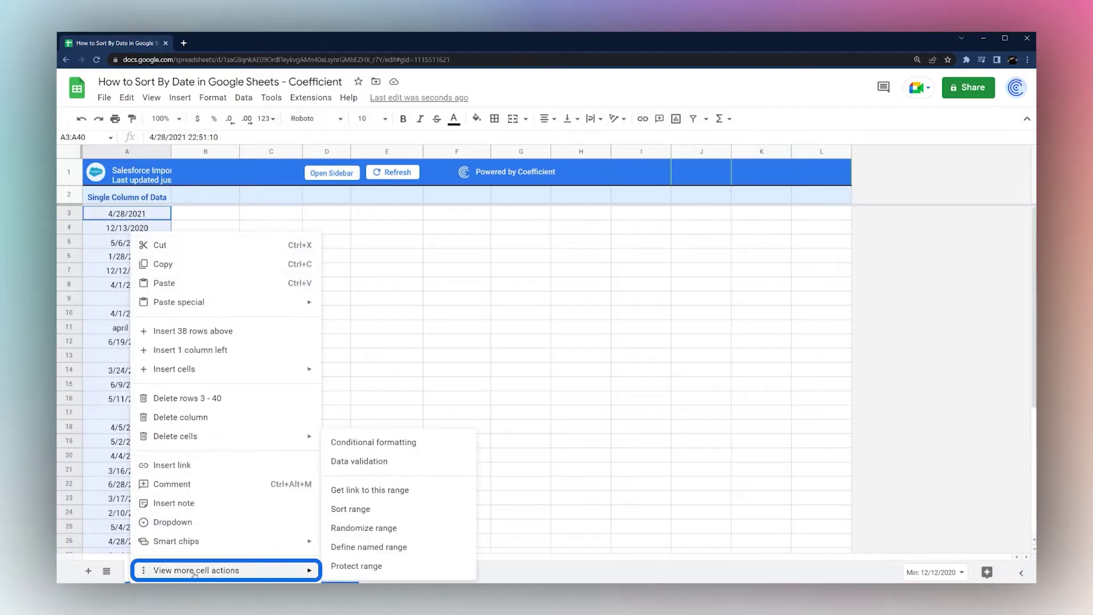
{"action": "left_click", "coordinate": [358, 509]}
{"action": "left_click", "coordinate": [539, 315]}
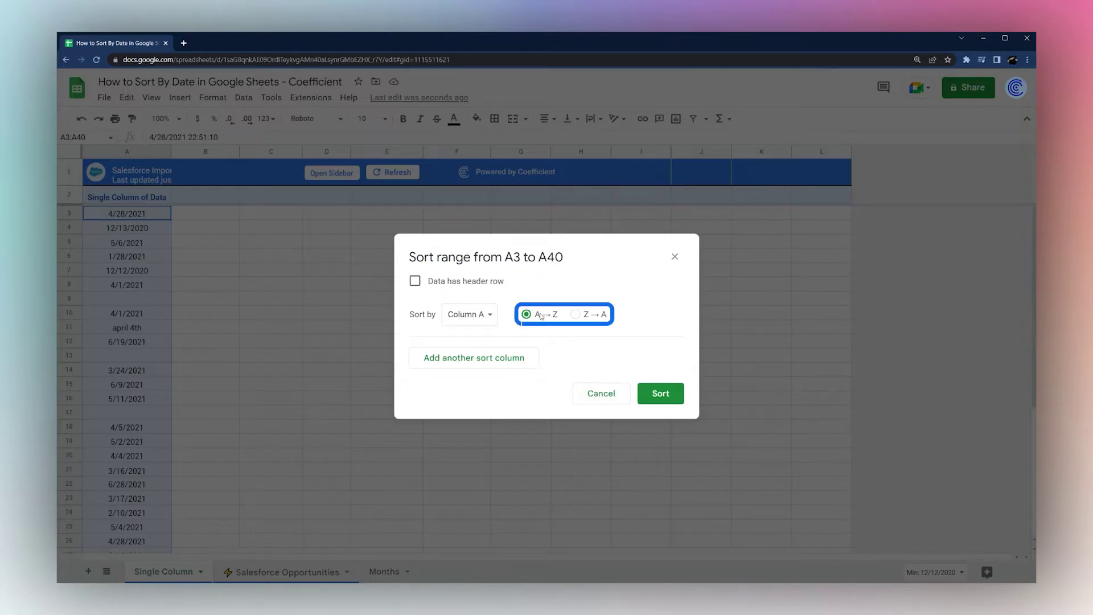
{"action": "left_click", "coordinate": [166, 230]}
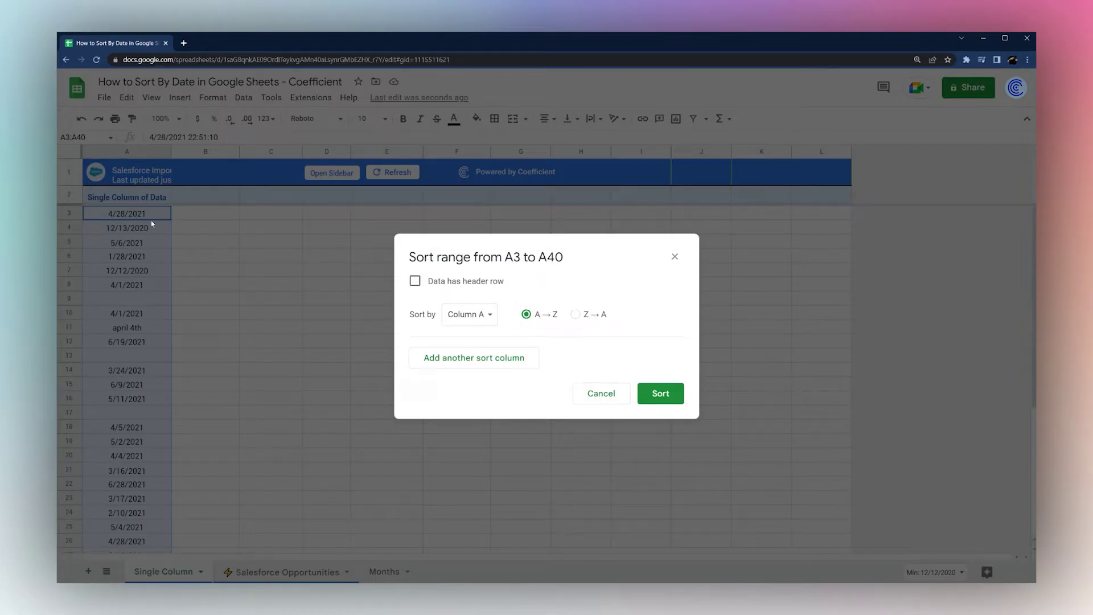
{"action": "left_click", "coordinate": [661, 402]}
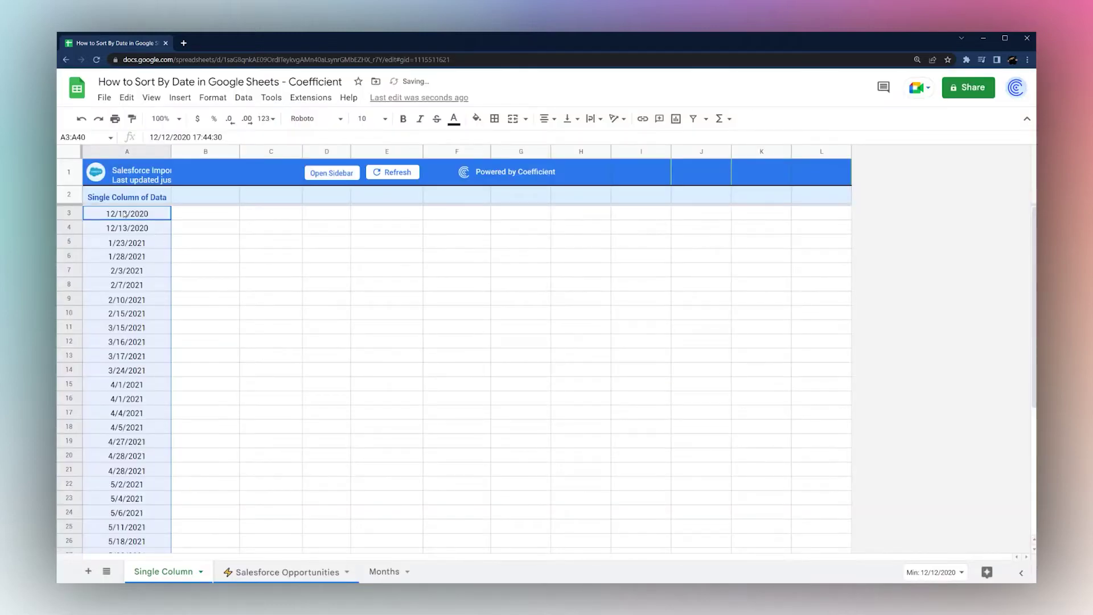
{"action": "scroll", "coordinate": [137, 342], "scroll_direction": "down", "scroll_amount": 5}
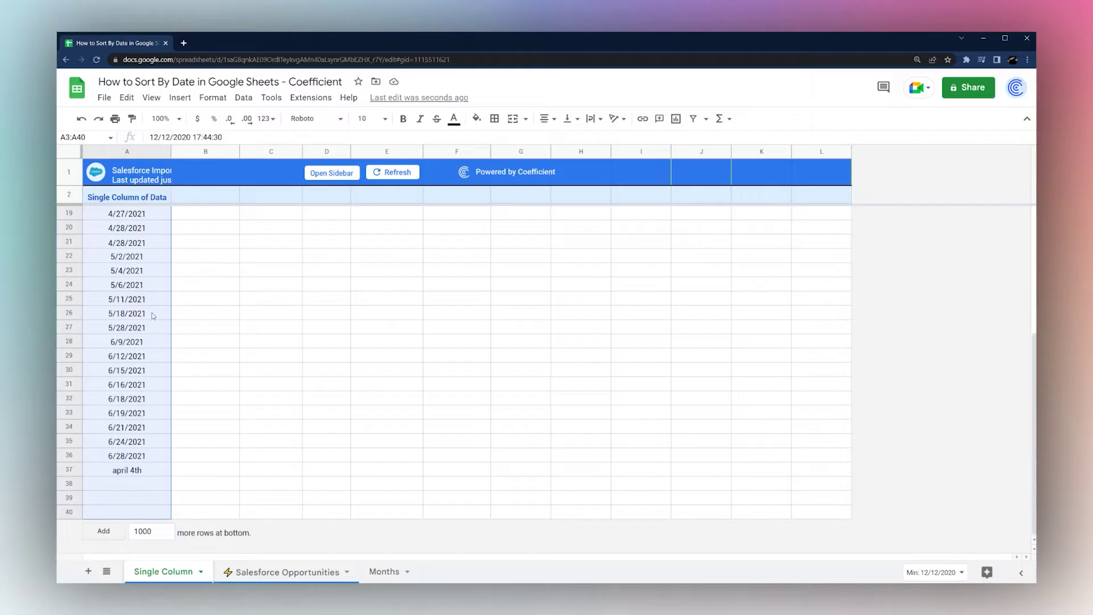
{"action": "scroll", "coordinate": [137, 427], "scroll_direction": "up", "scroll_amount": 5}
Step: Re-sort the range Z→A so newest dates lead, with 'april 4th' ending in A3
{"action": "right_click", "coordinate": [137, 427]}
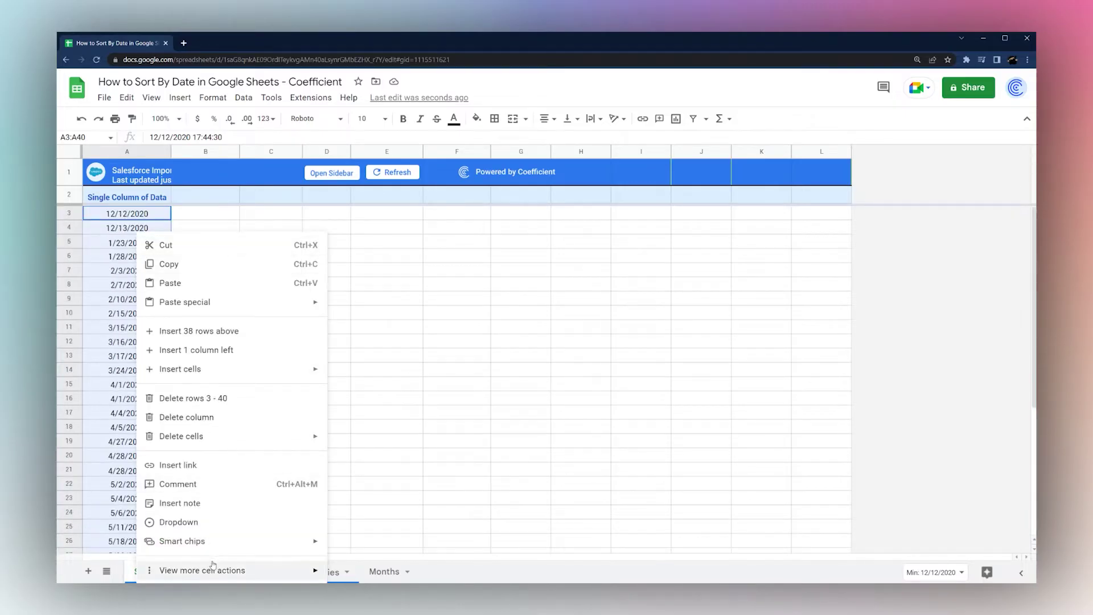
{"action": "mouse_move", "coordinate": [213, 570]}
{"action": "left_click", "coordinate": [356, 509]}
{"action": "left_click", "coordinate": [576, 314]}
{"action": "left_click", "coordinate": [660, 393]}
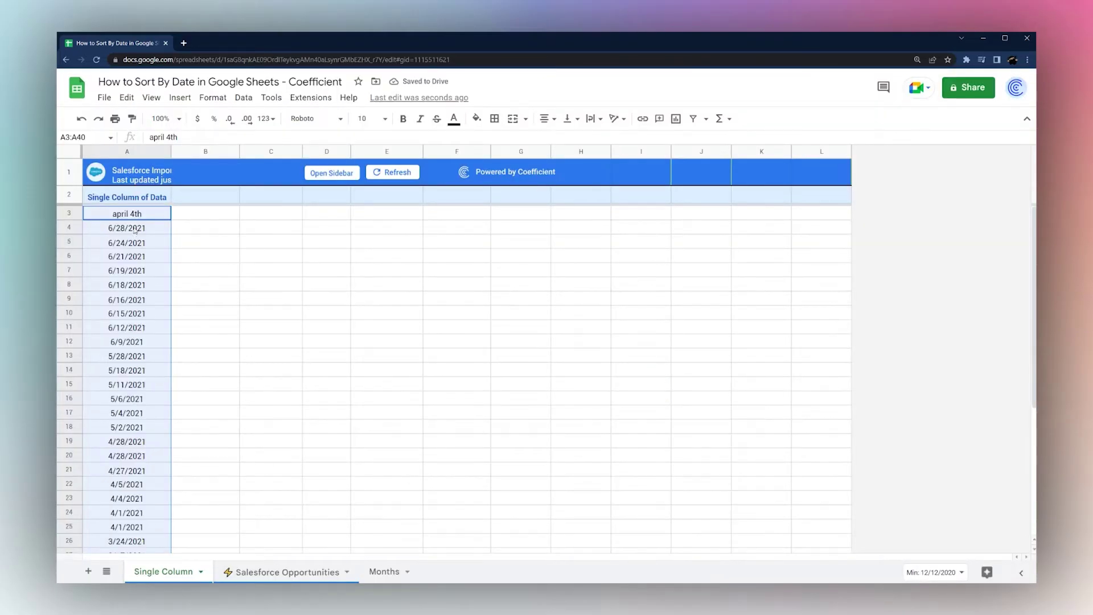
{"action": "left_click_drag", "start_coordinate": [135, 230], "coordinate": [131, 292]}
{"action": "left_click", "coordinate": [123, 214]}
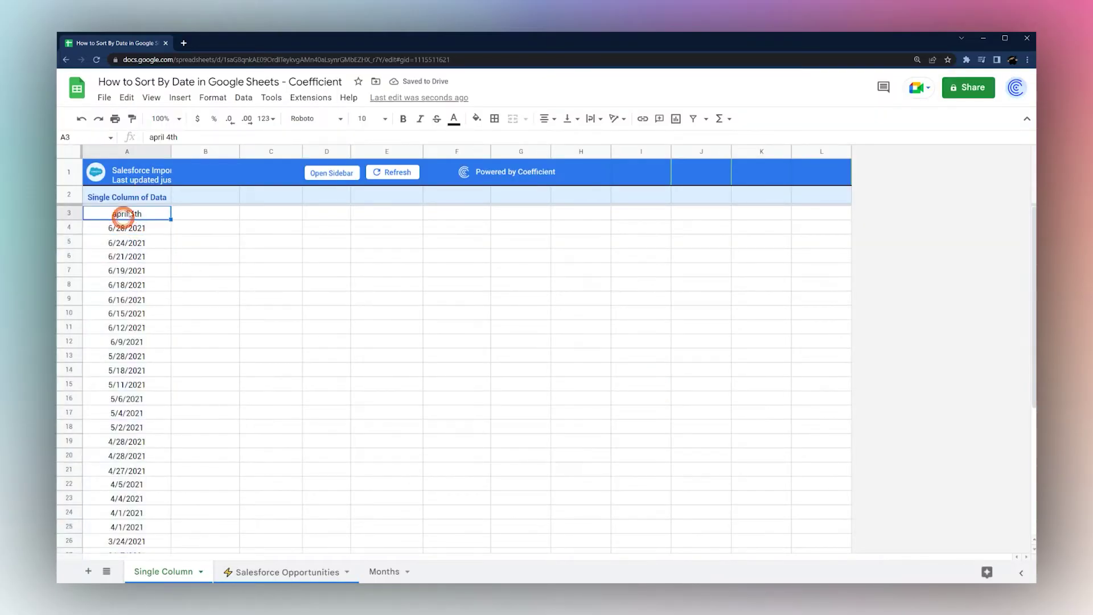
Step: Inspect the 'april 4th' text in A3 and the blank cells below the dates
{"action": "left_click", "coordinate": [149, 137]}
{"action": "left_click", "coordinate": [212, 244]}
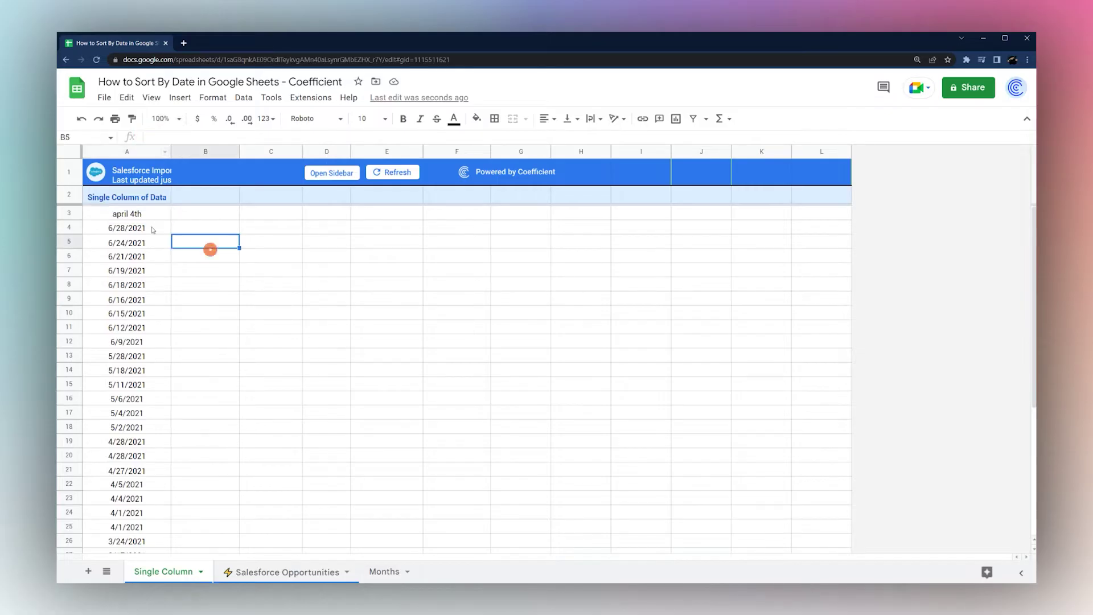
{"action": "left_click", "coordinate": [125, 215]}
{"action": "left_click_drag", "start_coordinate": [149, 137], "coordinate": [181, 137]}
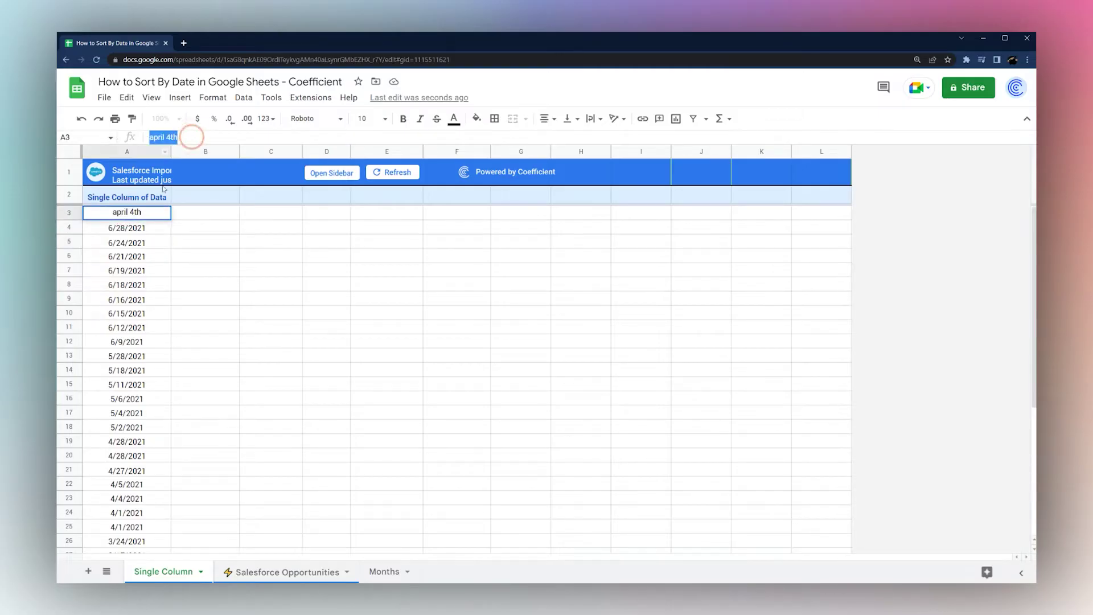
{"action": "left_click", "coordinate": [225, 229]}
{"action": "scroll", "coordinate": [145, 356], "scroll_direction": "down", "scroll_amount": 5}
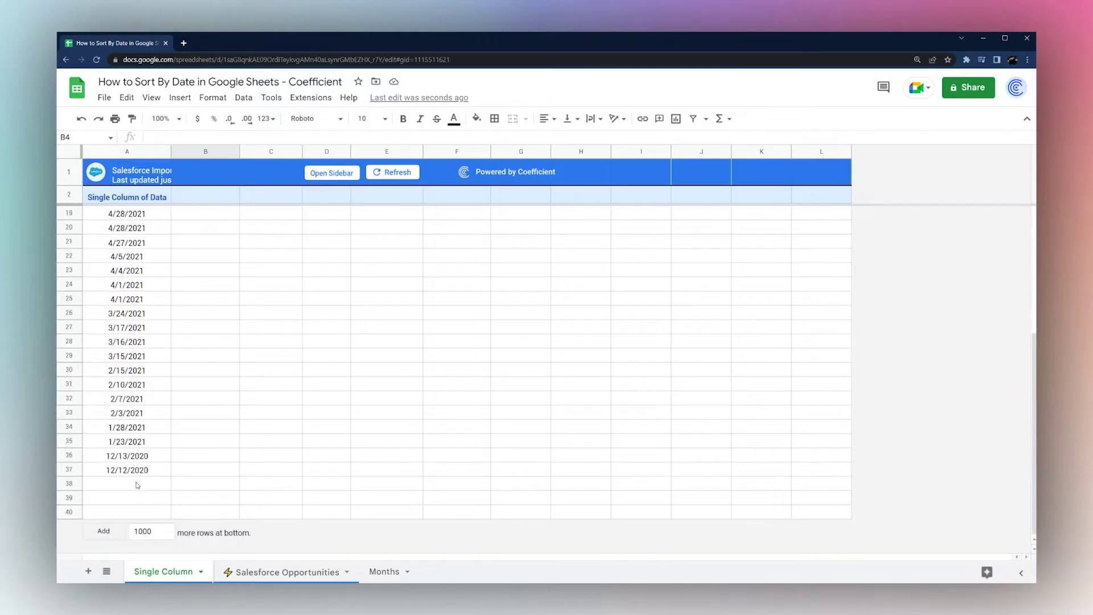
{"action": "left_click_drag", "start_coordinate": [137, 484], "coordinate": [137, 511]}
{"action": "scroll", "coordinate": [145, 336], "scroll_direction": "up", "scroll_amount": 5}
{"action": "scroll", "coordinate": [151, 344], "scroll_direction": "down", "scroll_amount": 5}
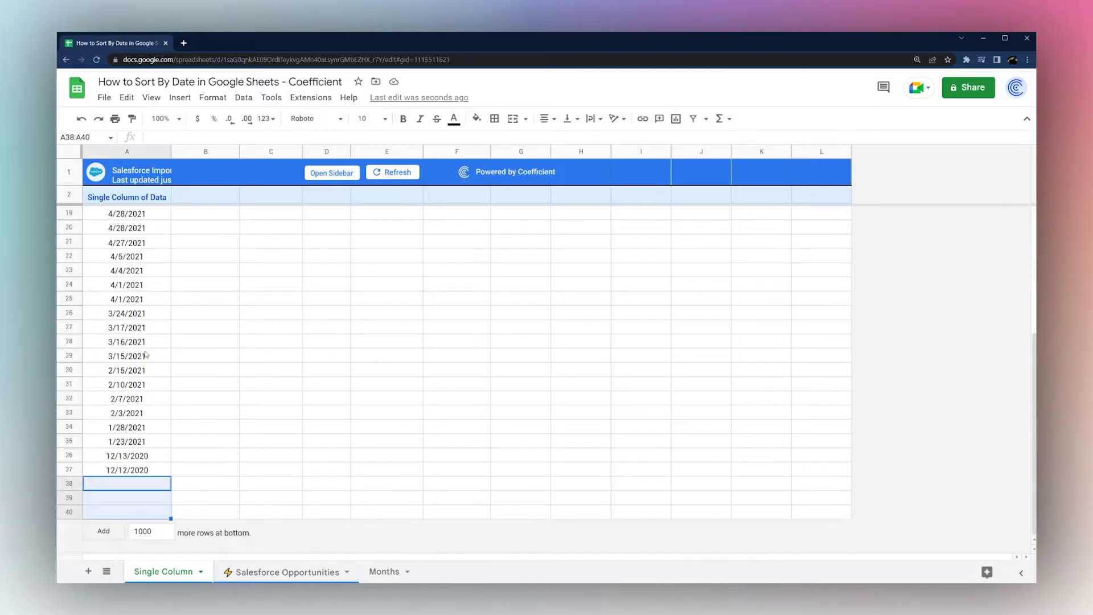
{"action": "left_click", "coordinate": [255, 475]}
{"action": "scroll", "coordinate": [178, 454], "scroll_direction": "up", "scroll_amount": 5}
Step: Replace 'april 4th' in A3 with the date 4/4/2021
{"action": "left_click", "coordinate": [100, 212]}
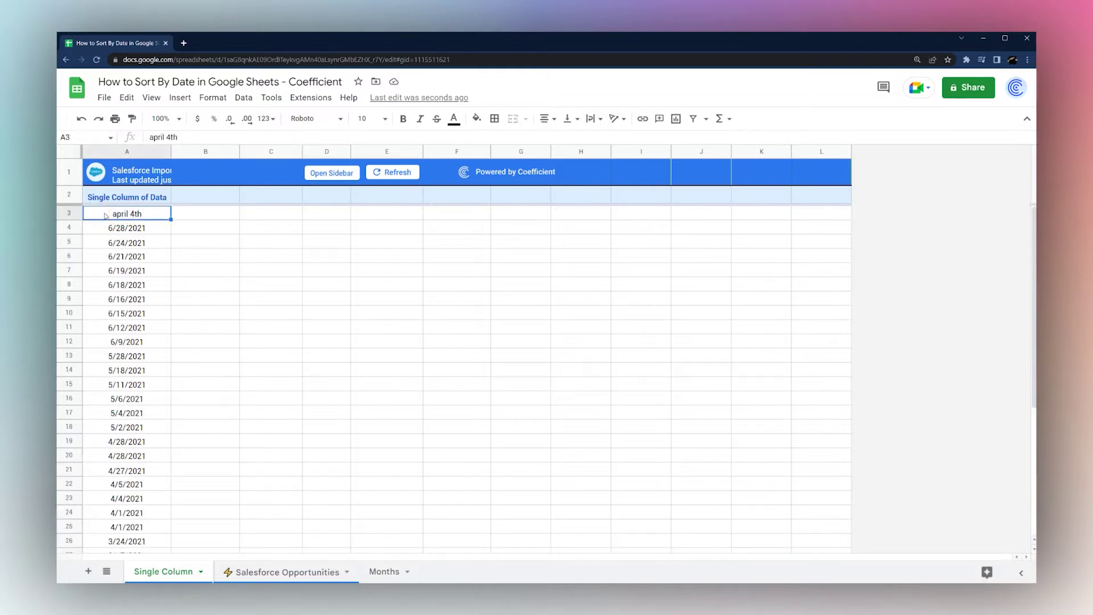
{"action": "double_click", "coordinate": [110, 212]}
{"action": "key", "text": "ctrl+a"}
{"action": "type", "text": "4/4/2021"}
{"action": "key", "text": "Return"}
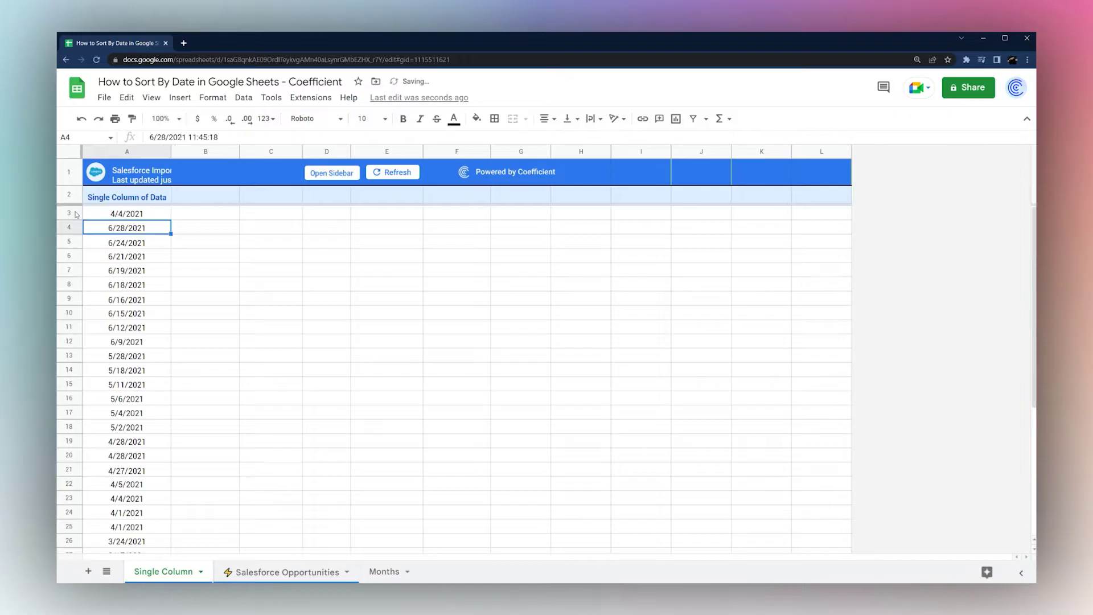
Step: Select A3 down to the last date and sort the range A→Z, oldest first
{"action": "left_click", "coordinate": [143, 215]}
{"action": "key", "text": "ctrl+shift+Down"}
{"action": "right_click", "coordinate": [125, 424]}
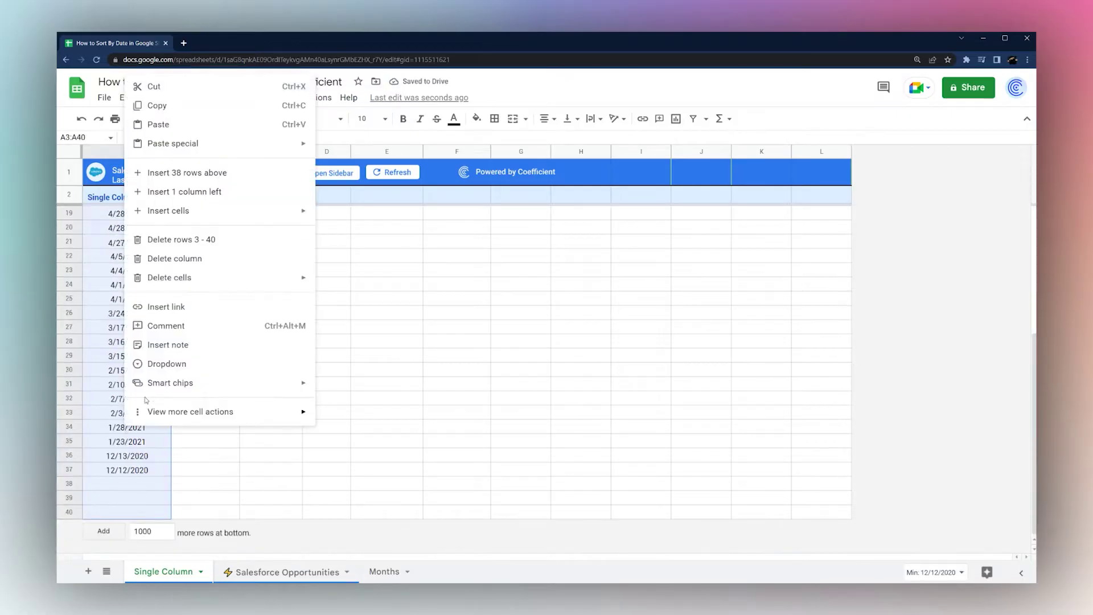
{"action": "mouse_move", "coordinate": [243, 415]}
{"action": "left_click", "coordinate": [356, 484]}
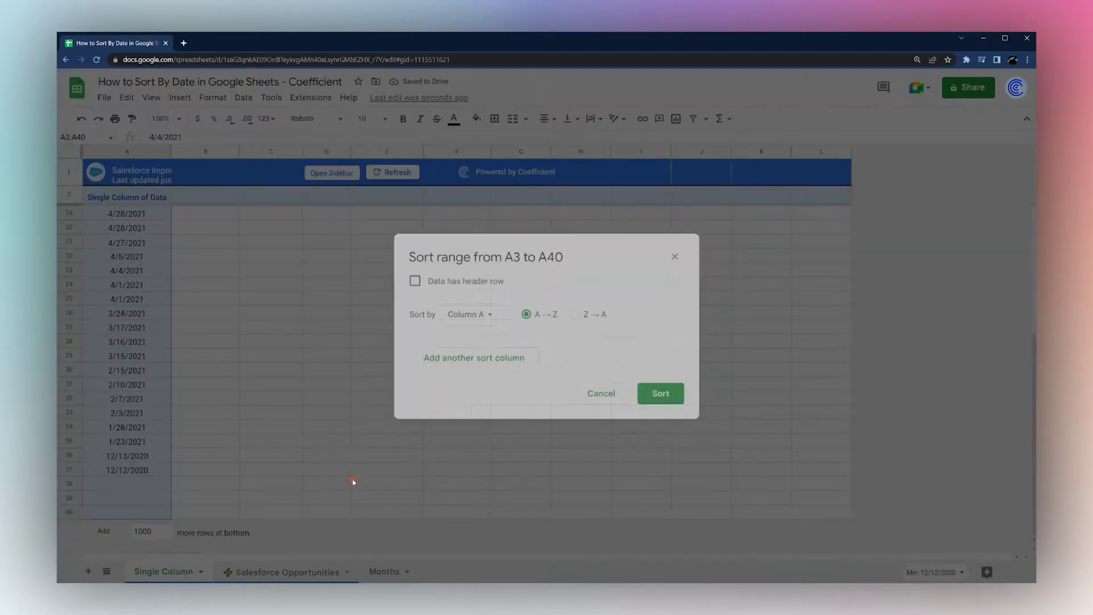
{"action": "left_click", "coordinate": [660, 393]}
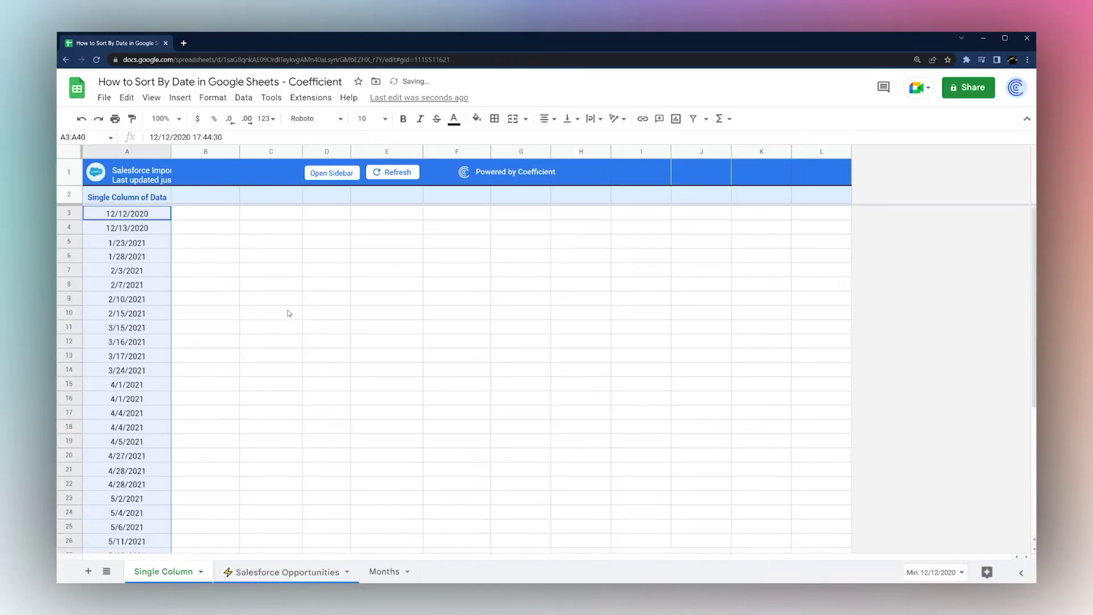
{"action": "scroll", "coordinate": [194, 359], "scroll_direction": "down", "scroll_amount": 3}
{"action": "scroll", "coordinate": [182, 370], "scroll_direction": "up", "scroll_amount": 3}
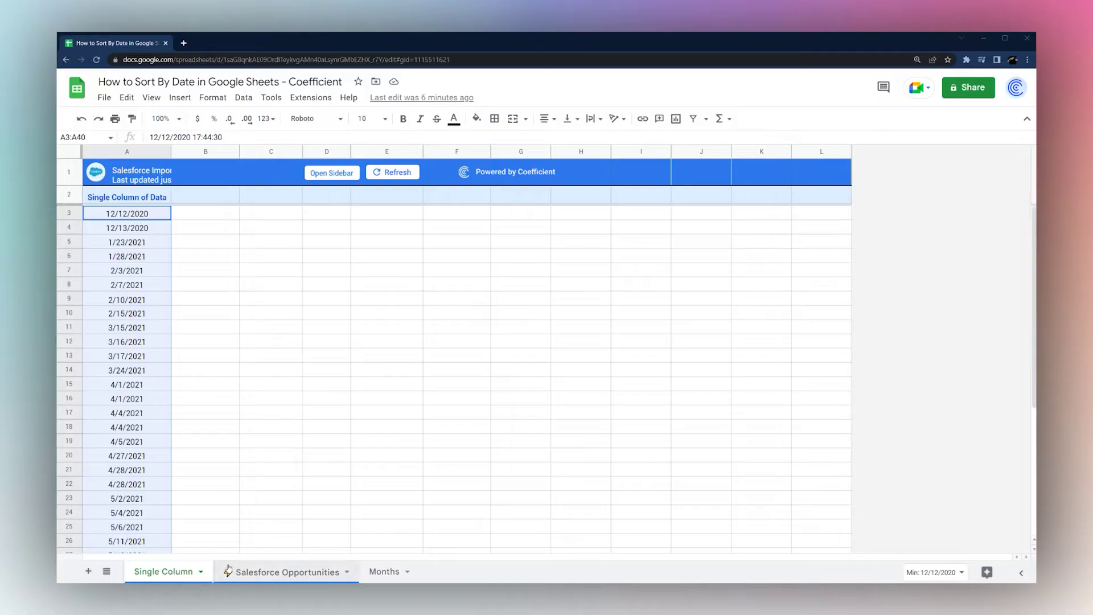
Step: On Salesforce Opportunities, sort only Close Date D3:D40 A→Z, then undo it
{"action": "left_click", "coordinate": [253, 574]}
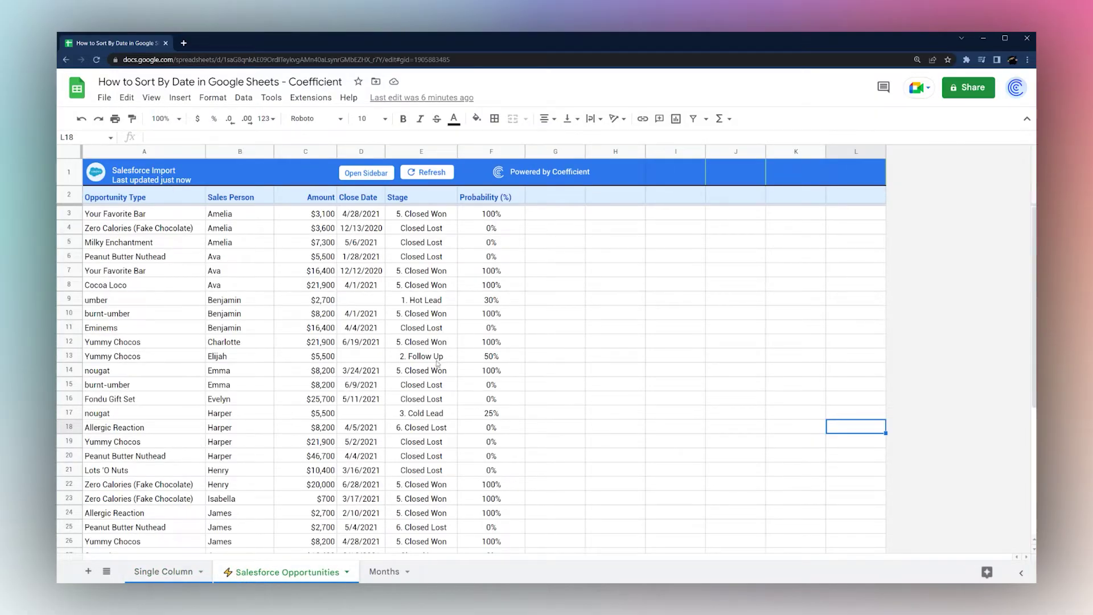
{"action": "left_click_drag", "start_coordinate": [362, 217], "coordinate": [369, 522]}
{"action": "scroll", "coordinate": [352, 290], "scroll_direction": "up", "scroll_amount": 5}
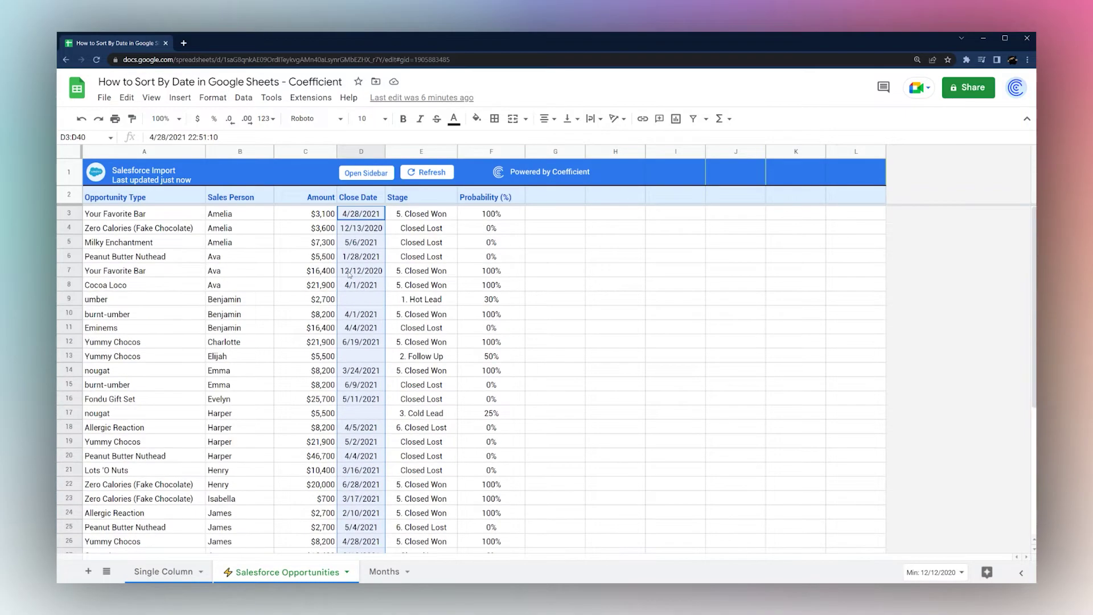
{"action": "right_click", "coordinate": [362, 331]}
{"action": "mouse_move", "coordinate": [433, 570]}
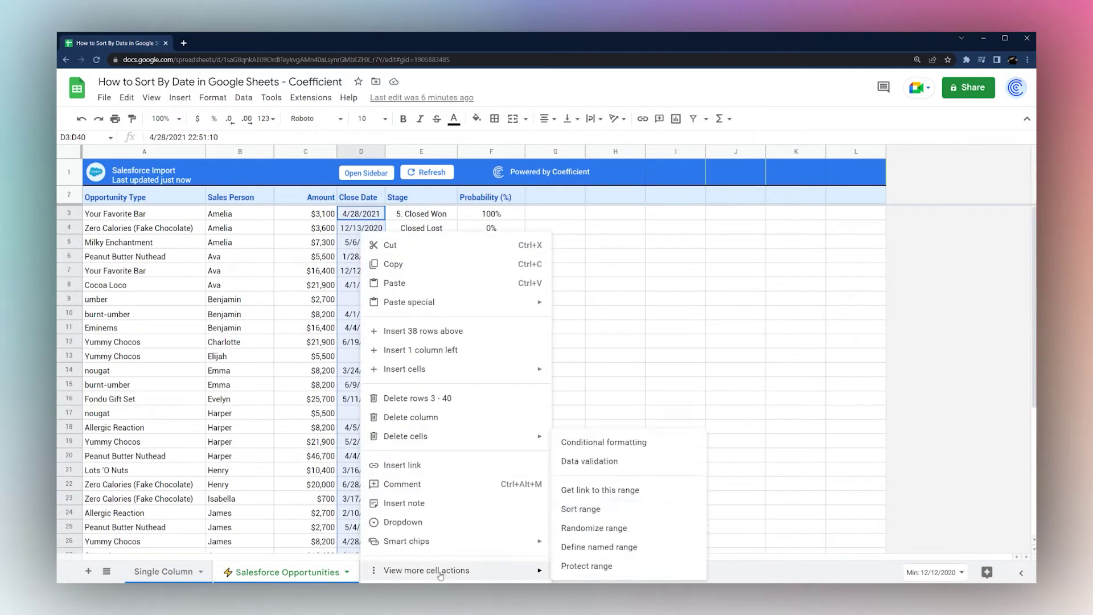
{"action": "left_click", "coordinate": [580, 509]}
{"action": "left_click", "coordinate": [659, 391]}
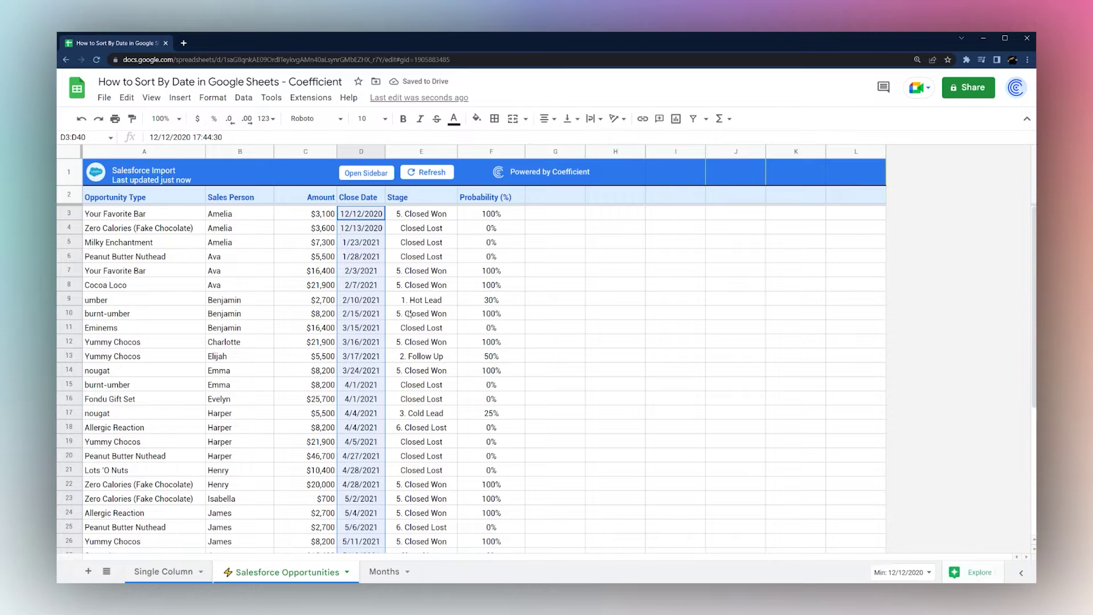
{"action": "key", "text": "ctrl+z"}
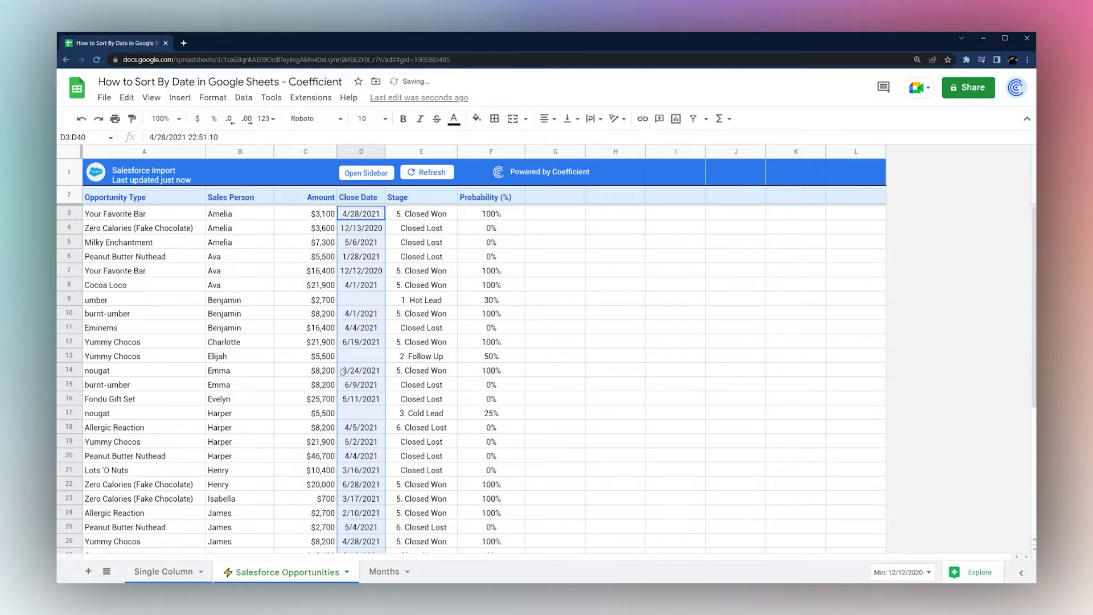
{"action": "left_click", "coordinate": [571, 314]}
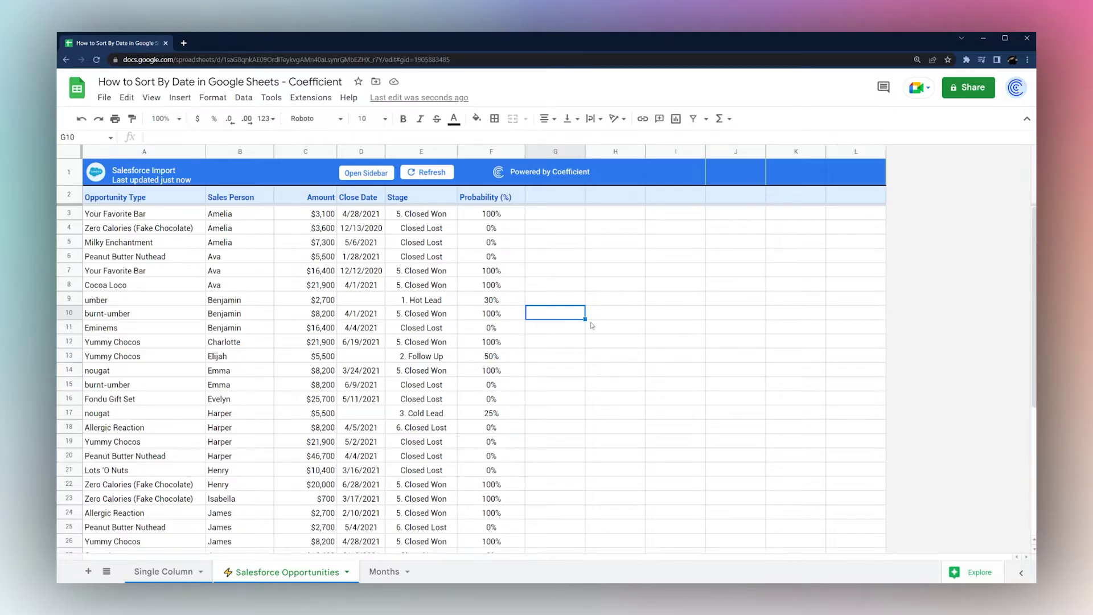
Step: Select Close Date cells in column D, including D4 and D7
{"action": "left_click", "coordinate": [362, 227]}
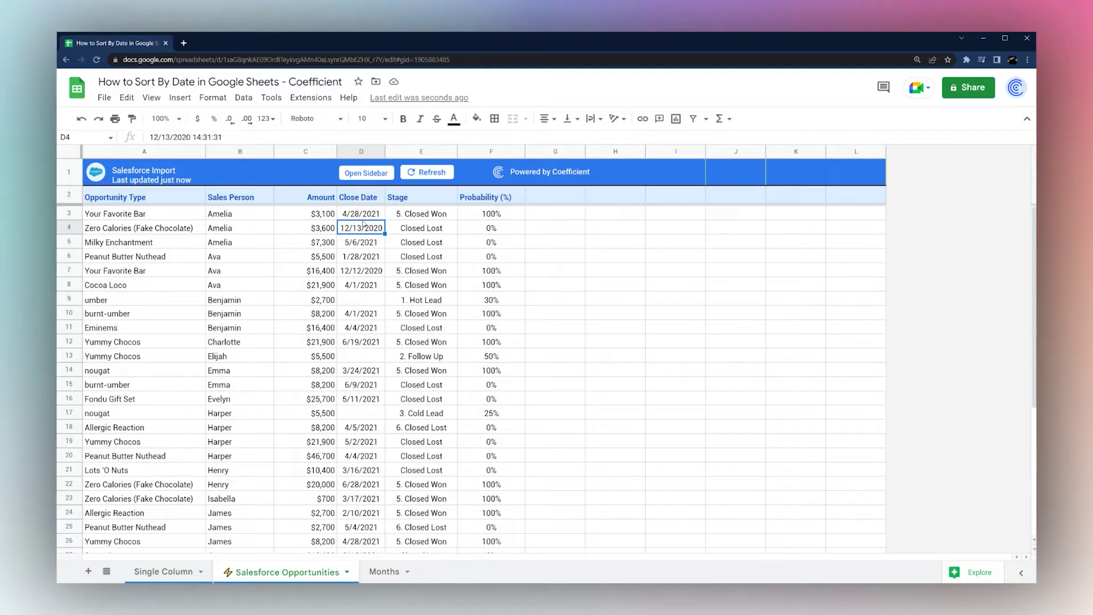
{"action": "left_click_drag", "start_coordinate": [356, 219], "coordinate": [361, 430]}
{"action": "left_click", "coordinate": [361, 271]}
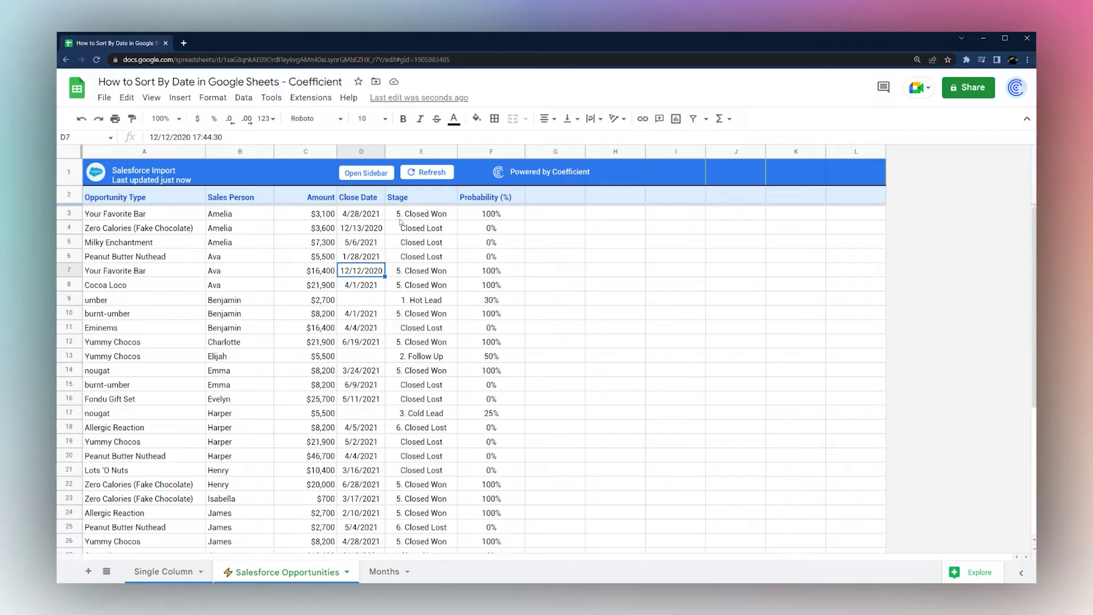
{"action": "mouse_move", "coordinate": [536, 203]}
{"action": "left_mouse_down"}
{"action": "mouse_move", "coordinate": [541, 161]}
{"action": "mouse_move", "coordinate": [548, 204]}
{"action": "mouse_move", "coordinate": [525, 204]}
{"action": "left_mouse_up"}
Step: Freeze the top two header rows and show the Data > Sort sheet column D options
{"action": "left_click", "coordinate": [152, 98]}
{"action": "mouse_move", "coordinate": [239, 138]}
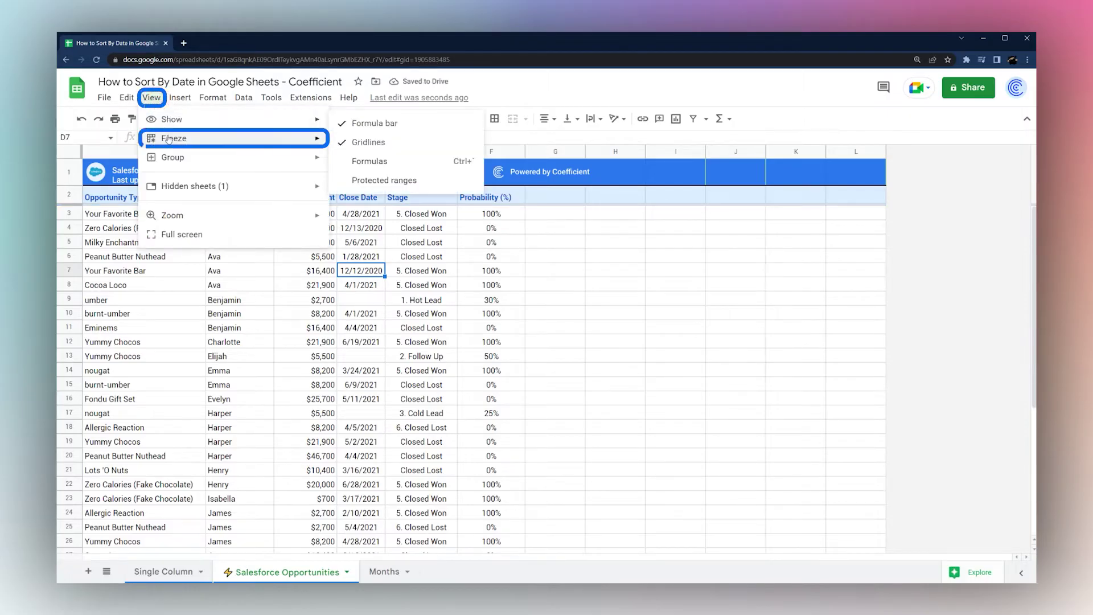
{"action": "left_click", "coordinate": [346, 181]}
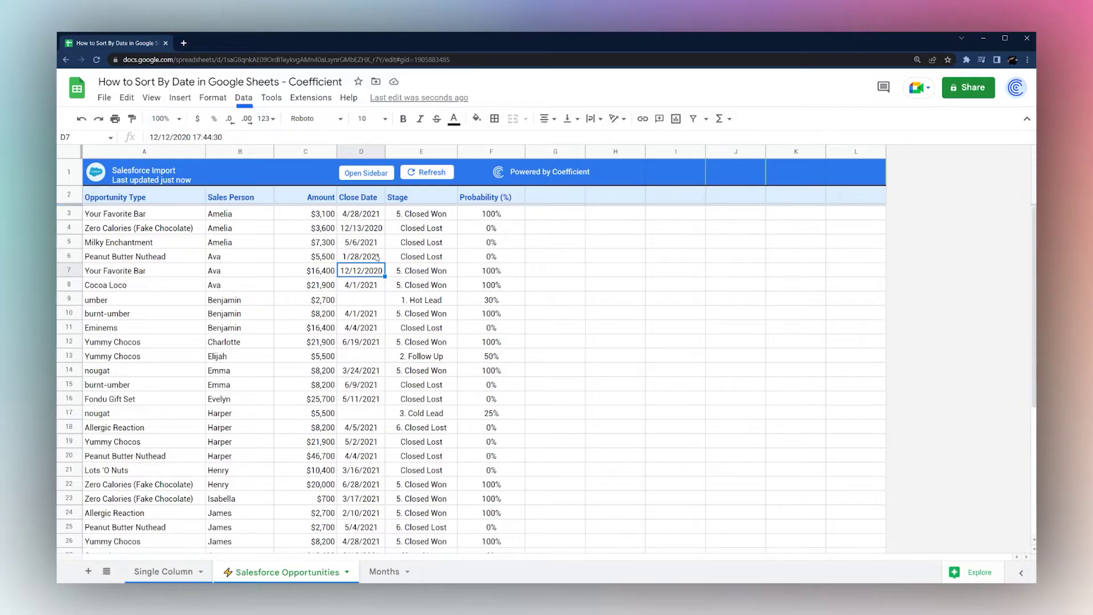
{"action": "left_click", "coordinate": [246, 100]}
{"action": "mouse_move", "coordinate": [407, 119]}
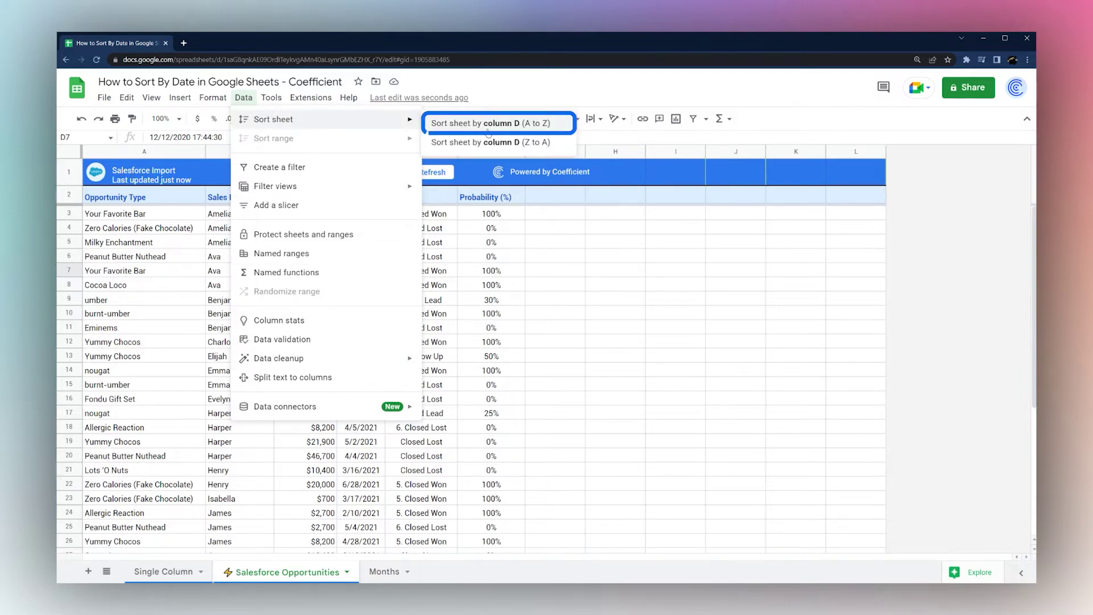
Step: Sort the sheet by column D A to Z, then re-sort it Z to A
{"action": "left_click", "coordinate": [493, 124]}
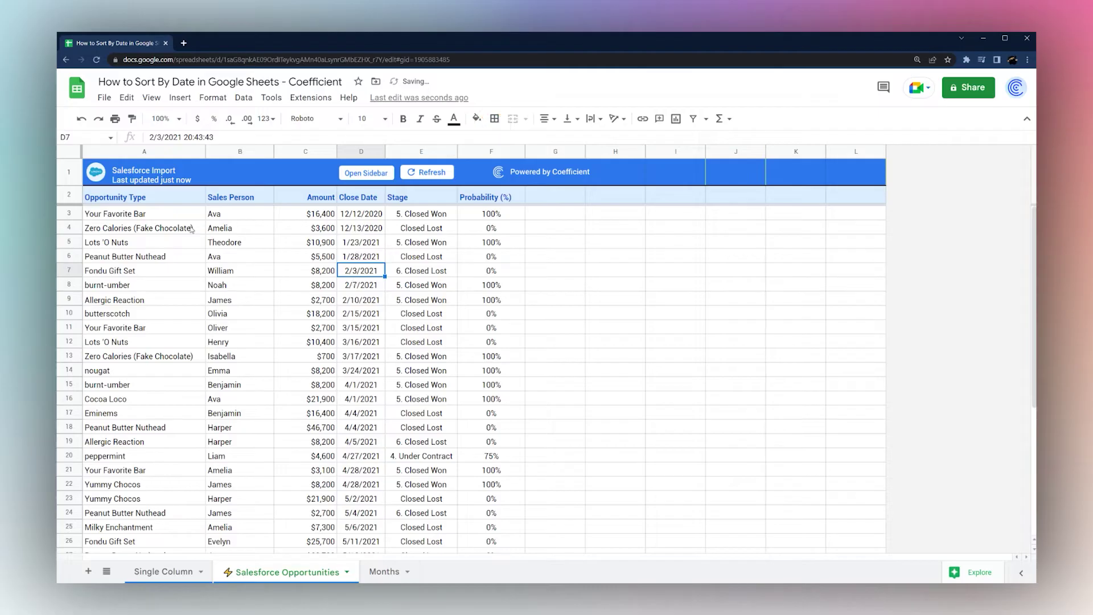
{"action": "left_click", "coordinate": [244, 98]}
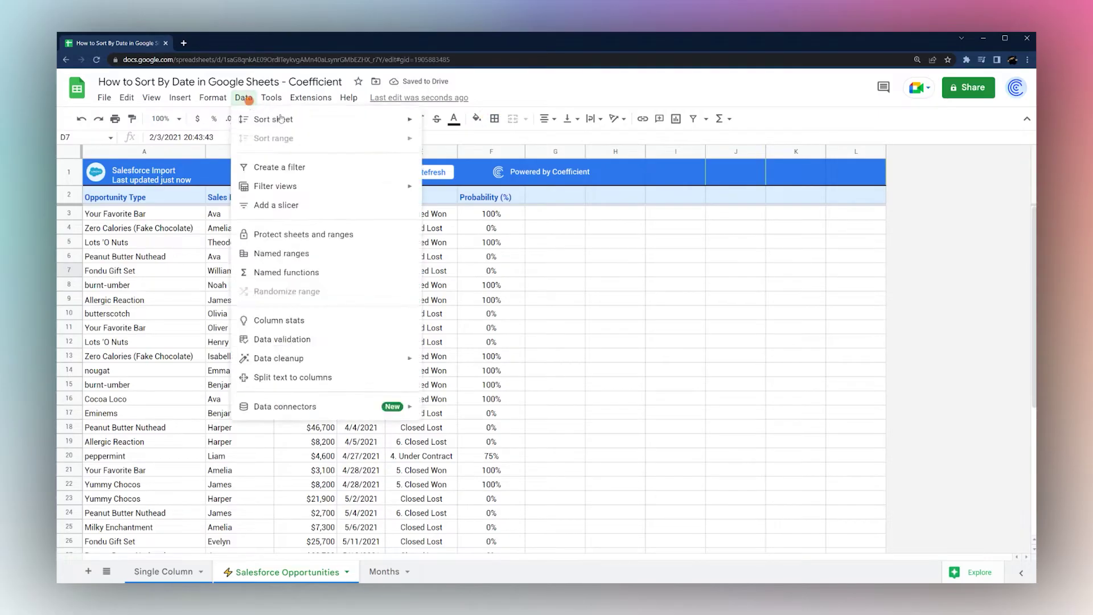
{"action": "mouse_move", "coordinate": [251, 120]}
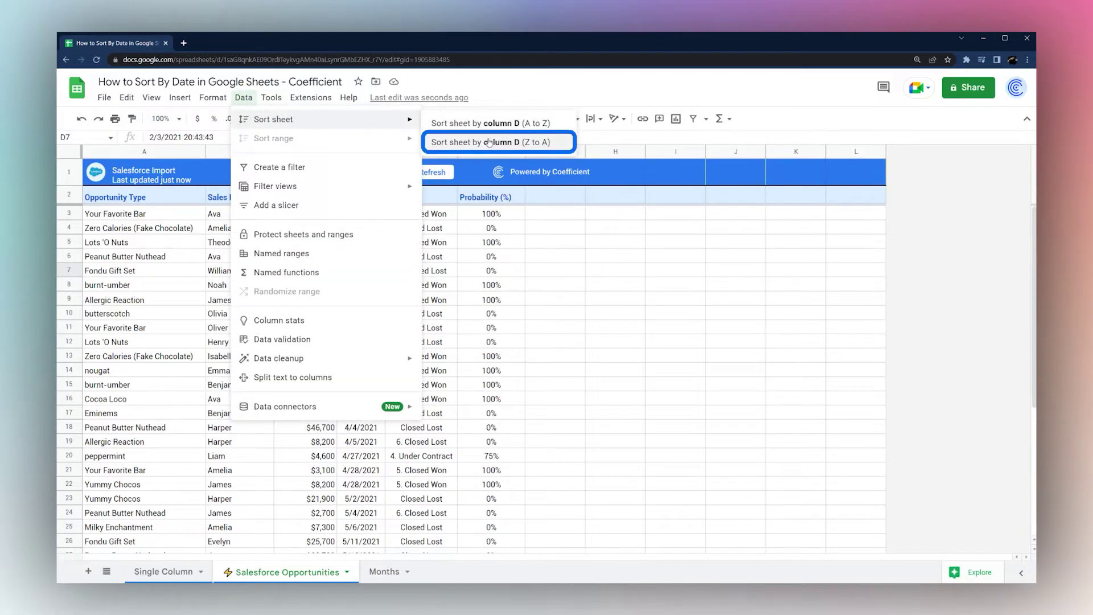
{"action": "left_click", "coordinate": [488, 142]}
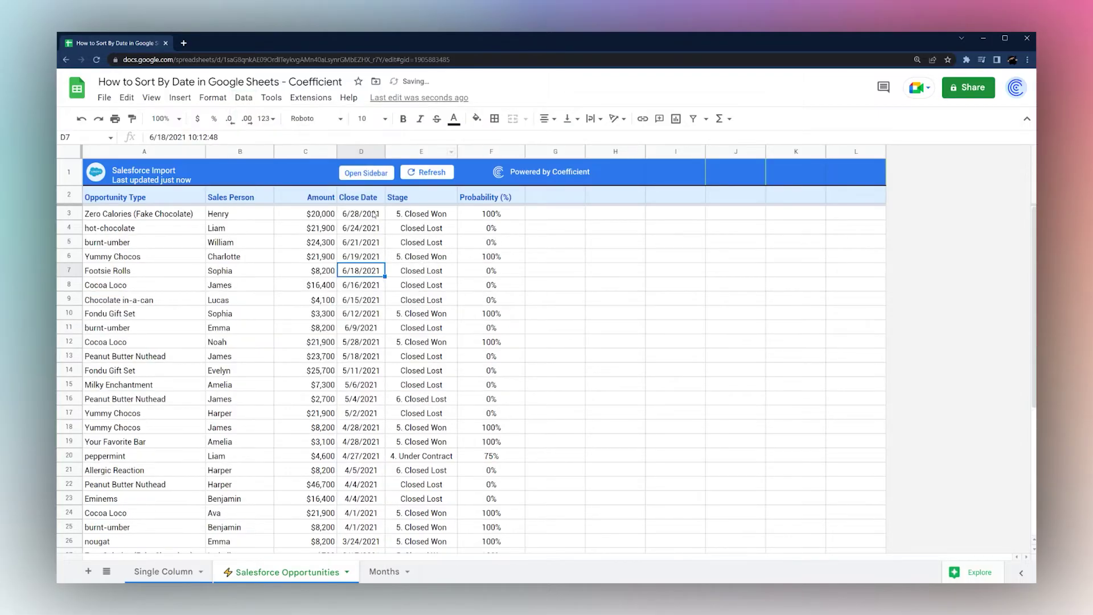
{"action": "scroll", "coordinate": [365, 444], "scroll_direction": "down", "scroll_amount": 5}
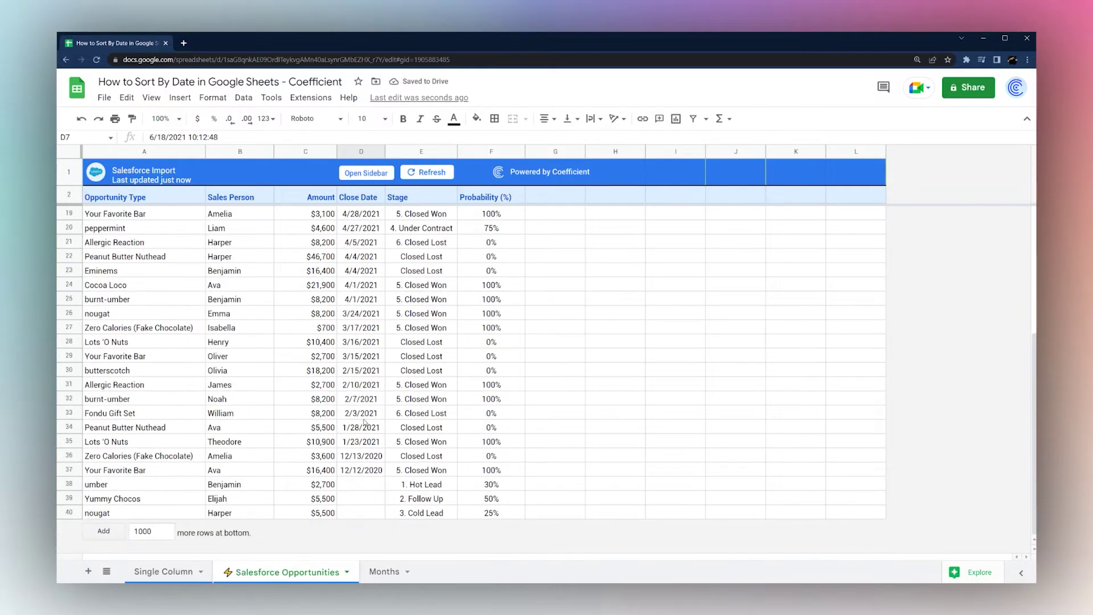
Step: Enter 'april 4th' in blank Close Date cell D38, then select D3:D40
{"action": "left_click_drag", "start_coordinate": [365, 483], "coordinate": [361, 513]}
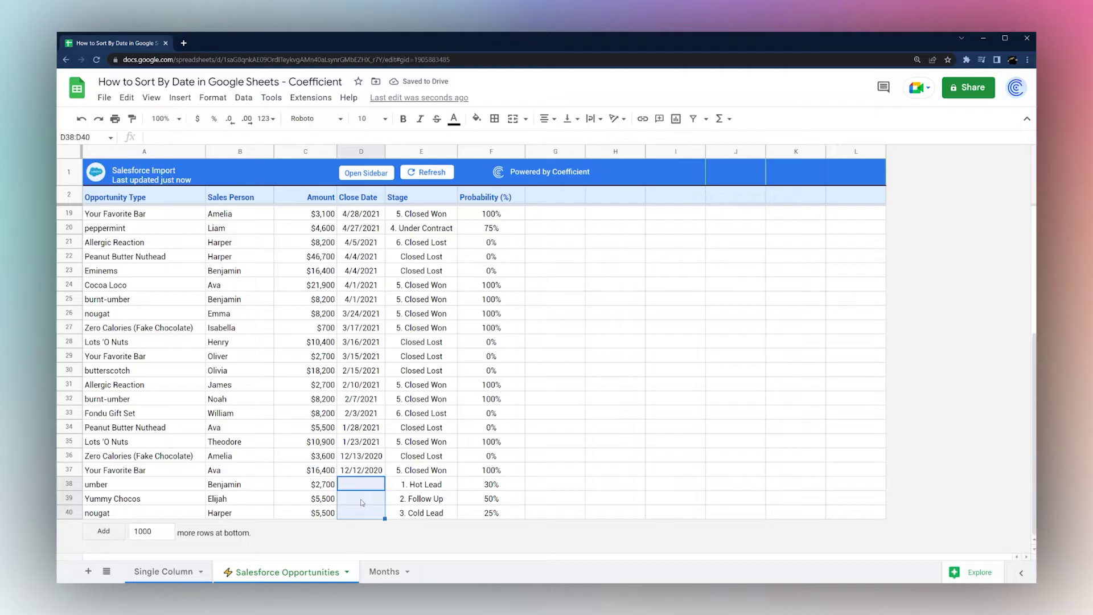
{"action": "scroll", "coordinate": [349, 462], "scroll_direction": "up", "scroll_amount": 5}
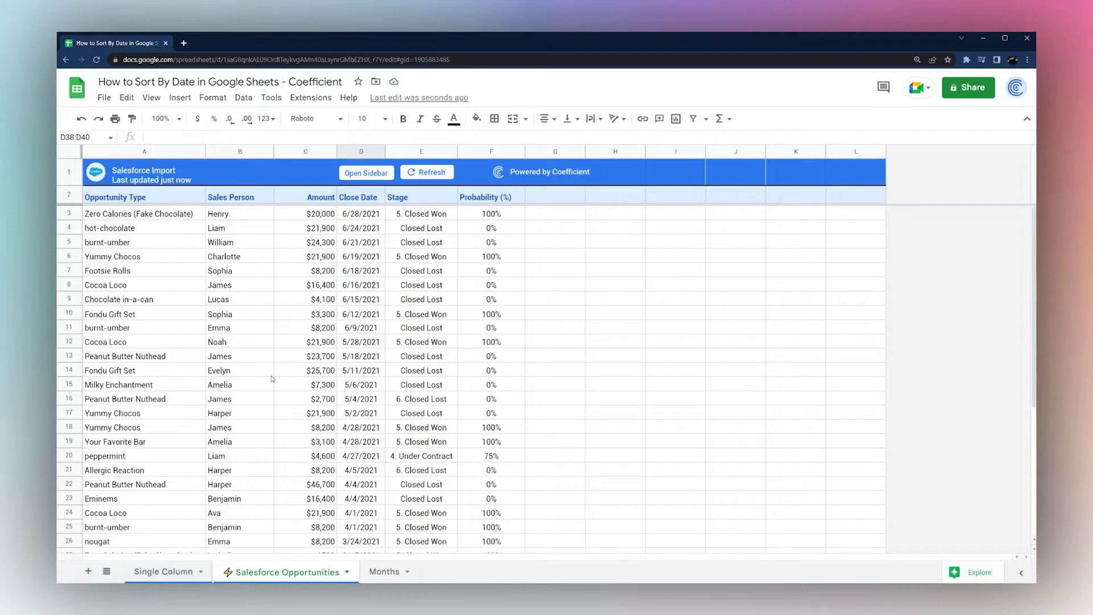
{"action": "scroll", "coordinate": [367, 256], "scroll_direction": "down", "scroll_amount": 5}
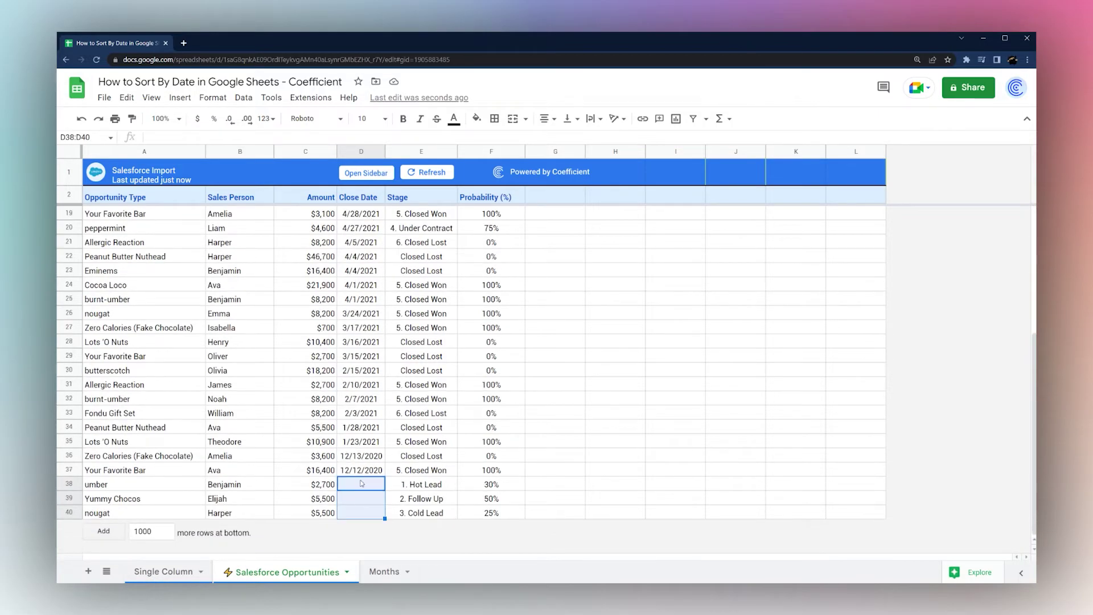
{"action": "left_click", "coordinate": [361, 483]}
{"action": "type", "text": "april 4th"}
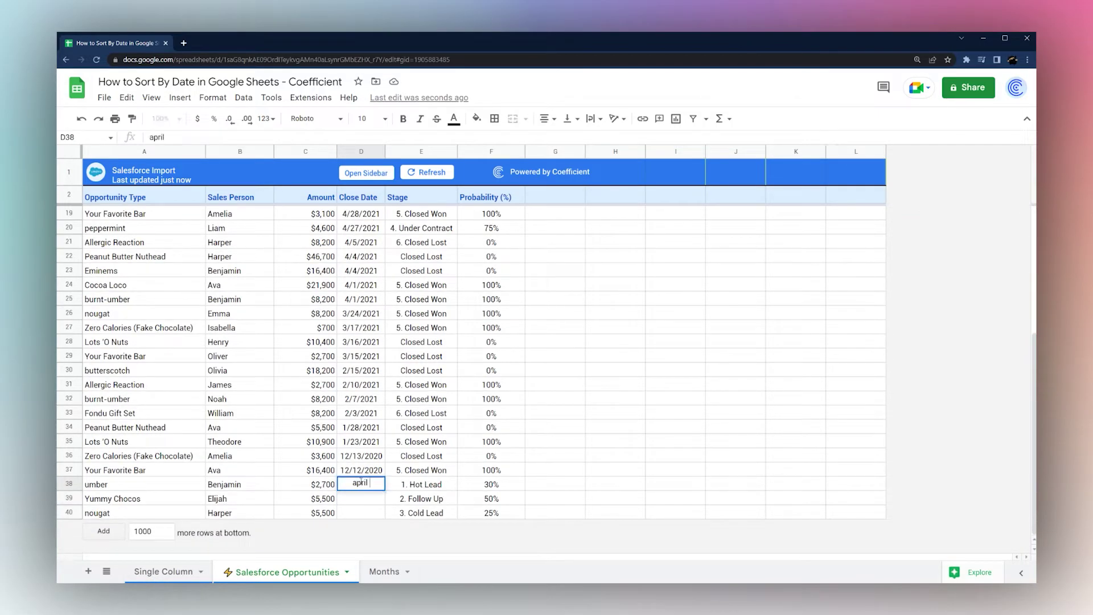
{"action": "key", "text": "Return"}
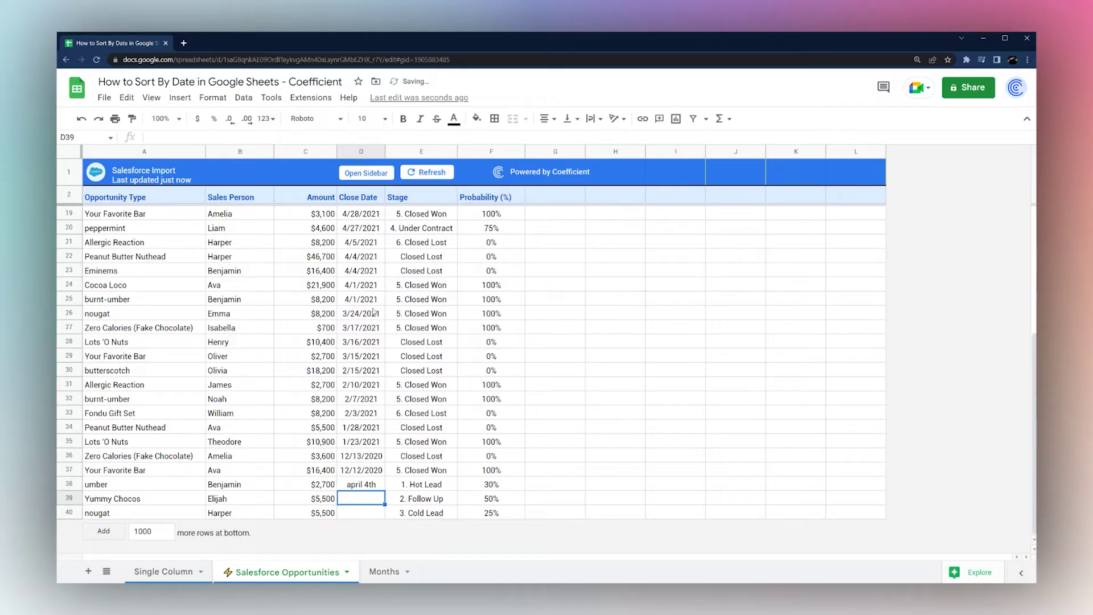
{"action": "scroll", "coordinate": [373, 312], "scroll_direction": "up", "scroll_amount": 6}
{"action": "left_click_drag", "start_coordinate": [362, 211], "coordinate": [349, 518]}
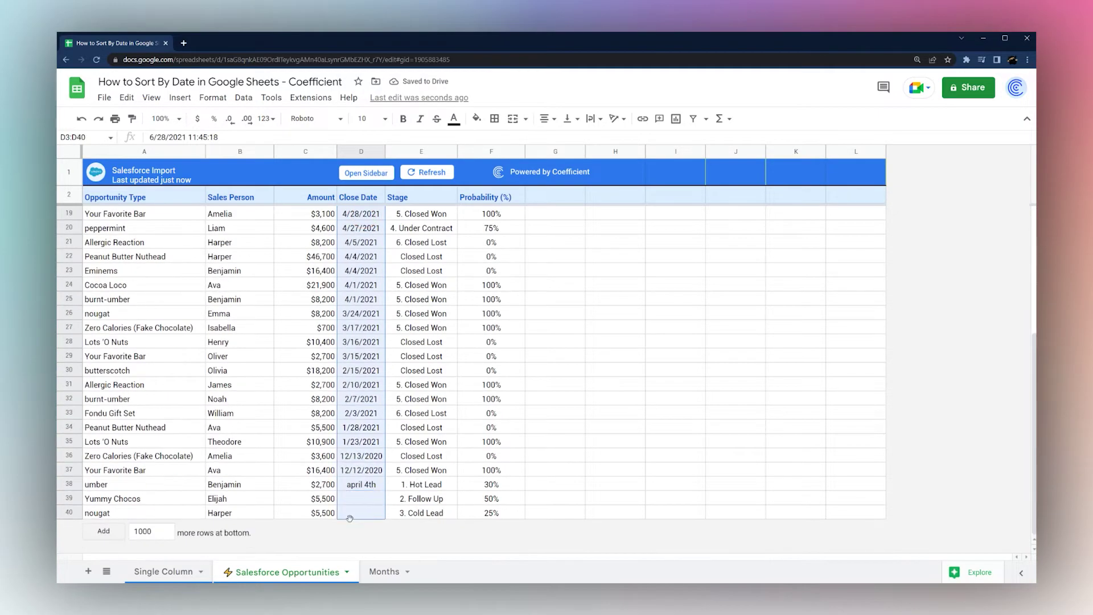
Step: Add an 'Is valid date' data validation rule covering D3:D40
{"action": "right_click", "coordinate": [365, 462]}
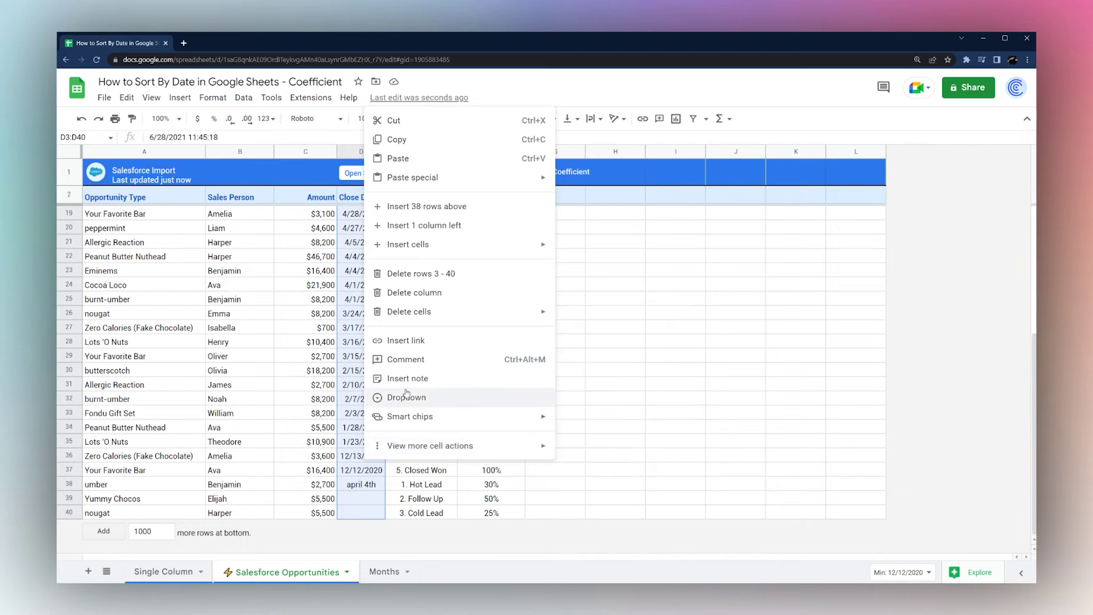
{"action": "left_click", "coordinate": [598, 341]}
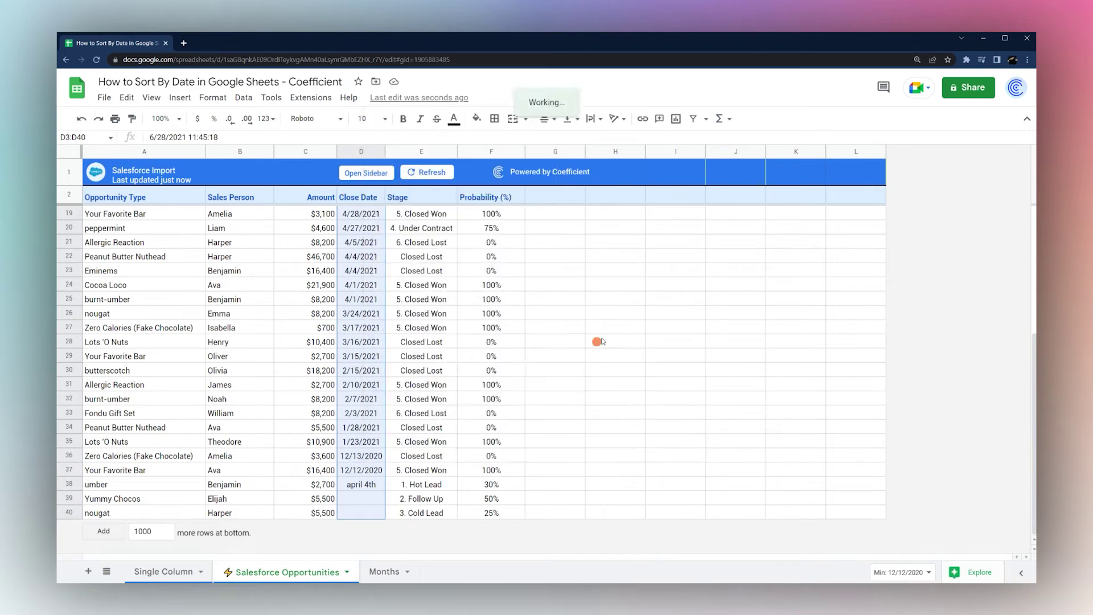
{"action": "left_click", "coordinate": [993, 160]}
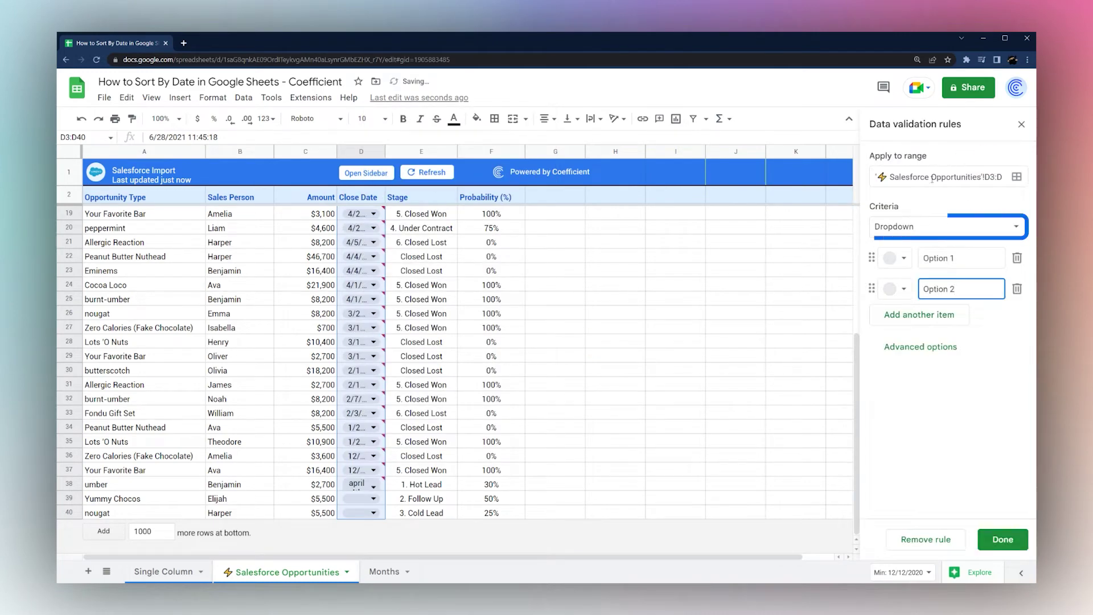
{"action": "left_click", "coordinate": [921, 226]}
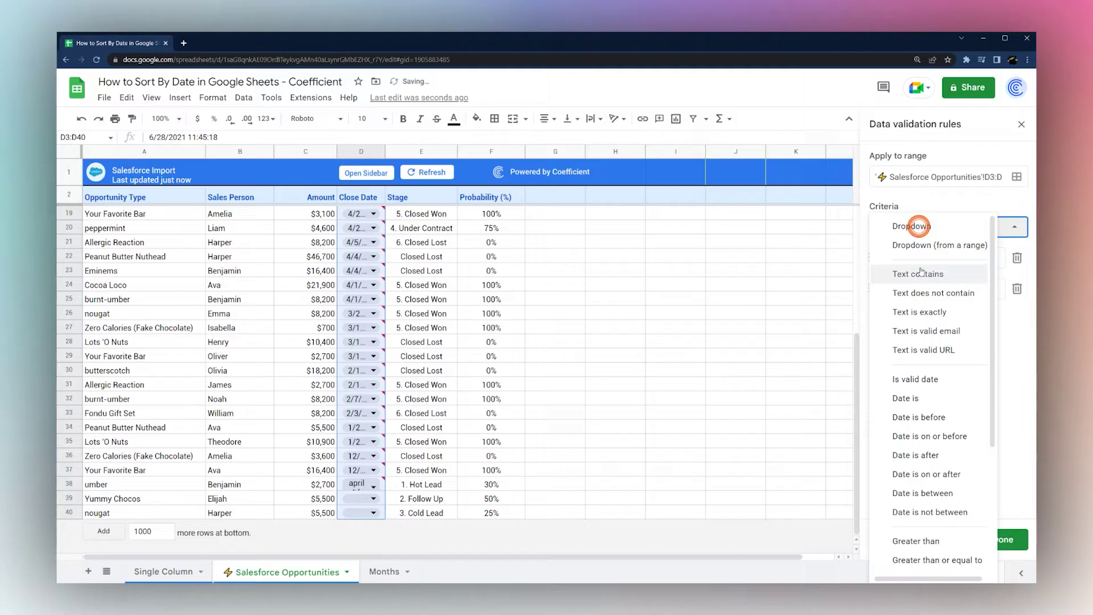
{"action": "left_click", "coordinate": [912, 380]}
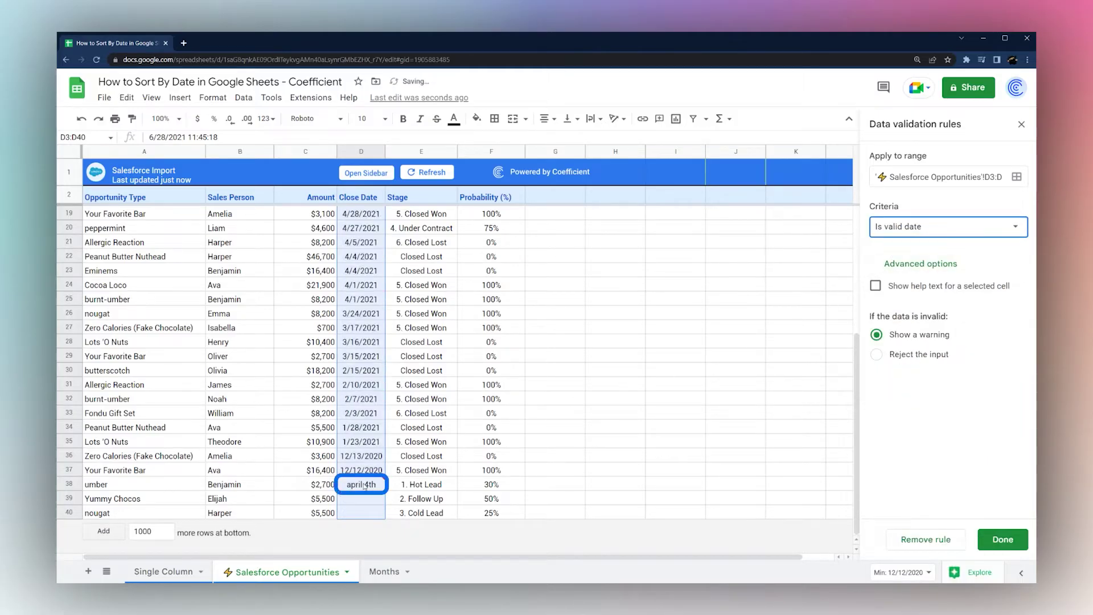
{"action": "left_click", "coordinate": [999, 539]}
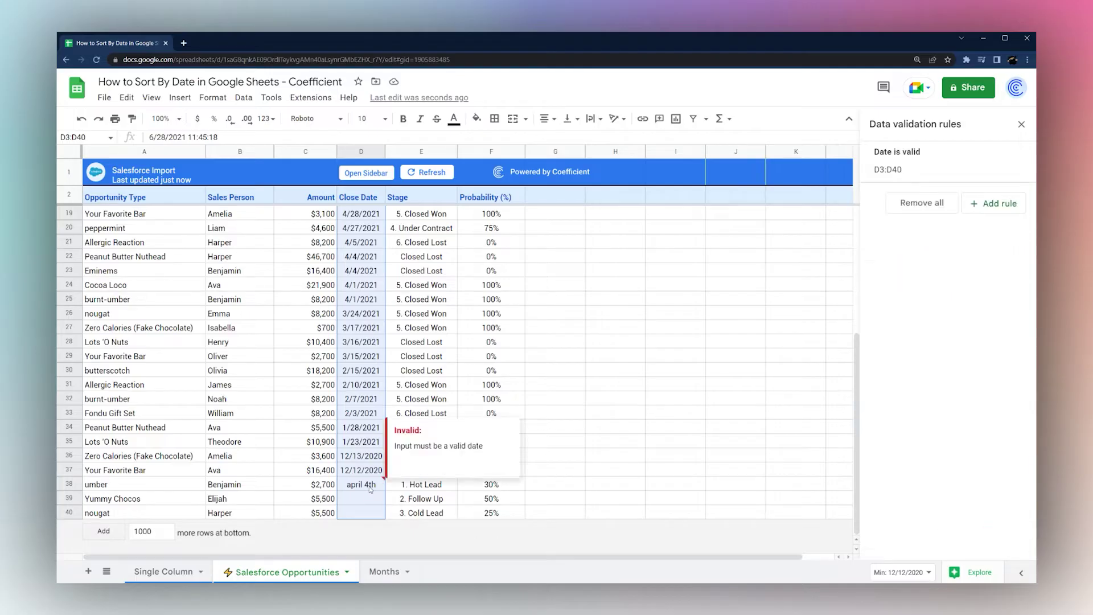
{"action": "left_click", "coordinate": [1021, 124]}
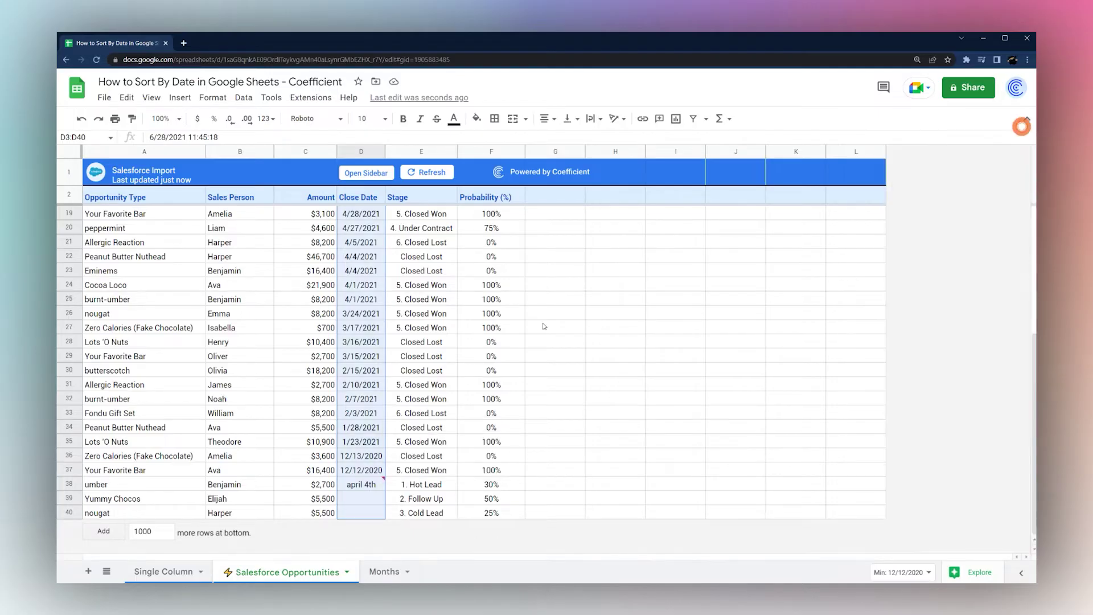
Step: Overwrite the 'april 4th' text in D38 with the date 4/4/2021
{"action": "left_click", "coordinate": [362, 485]}
{"action": "double_click", "coordinate": [362, 485]}
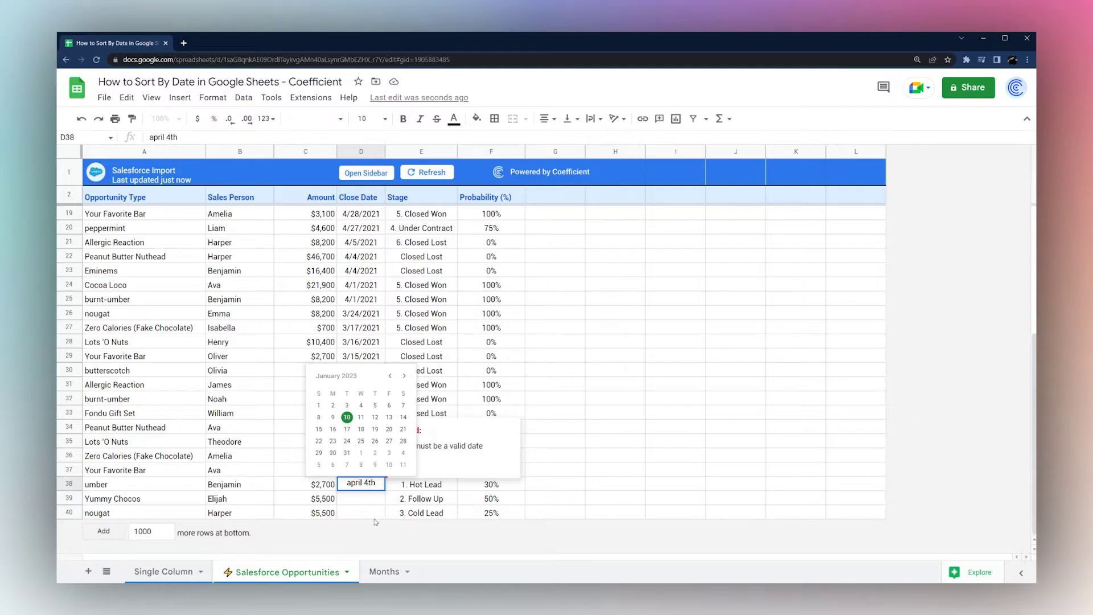
{"action": "left_click", "coordinate": [374, 485]}
{"action": "key", "text": "ctrl+a"}
{"action": "type", "text": "4/4/2021"}
{"action": "key", "text": "Return"}
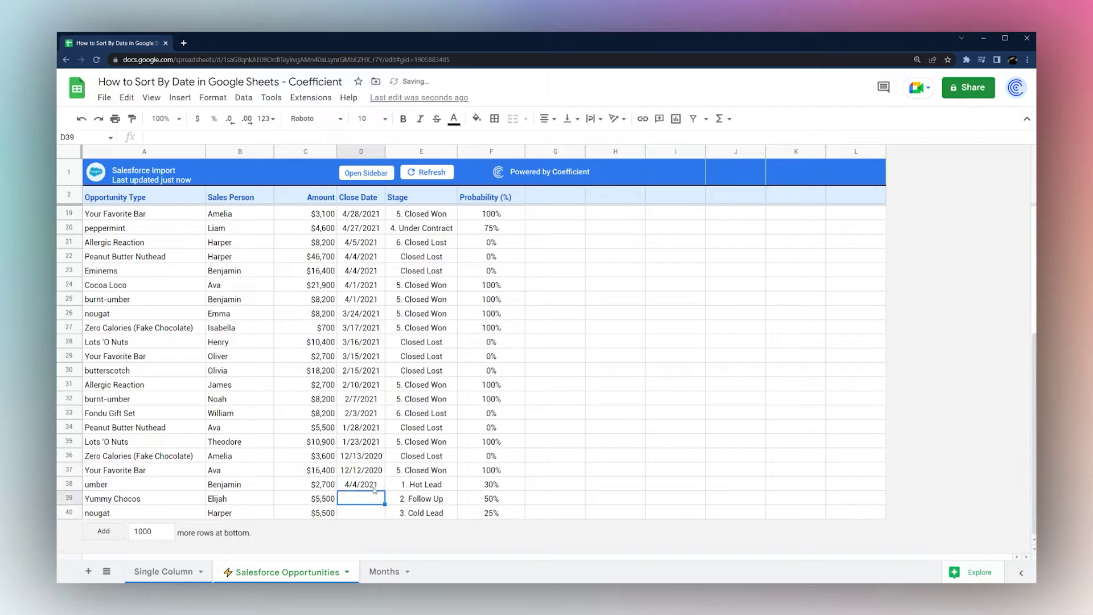
{"action": "scroll", "coordinate": [358, 320], "scroll_direction": "up", "scroll_amount": 4}
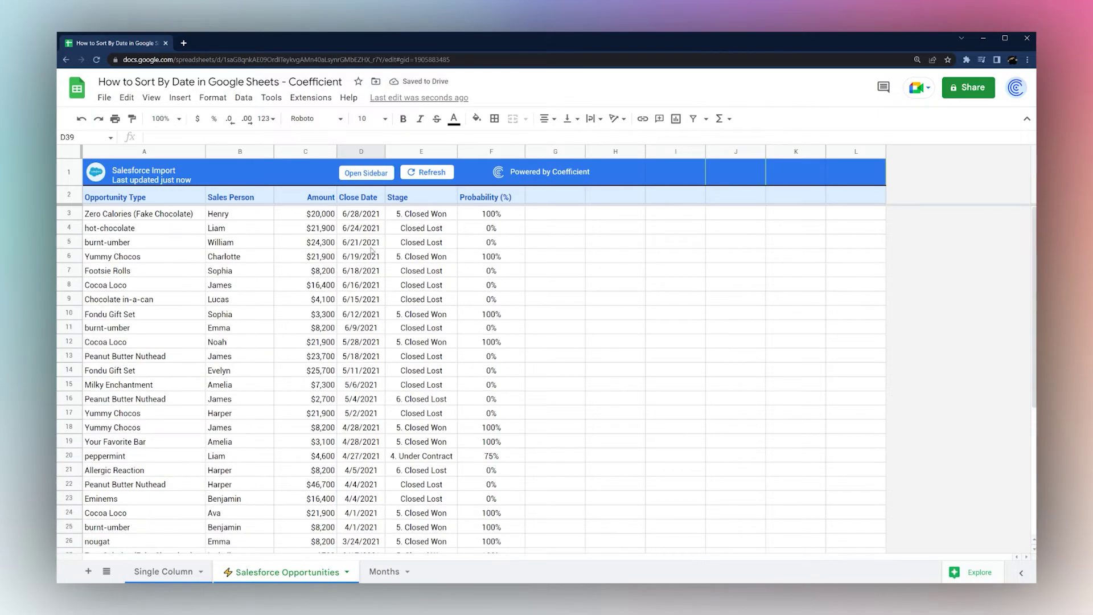
Step: Cancel a Sort range on A3:F40 and reselect the table as A2:F40 with headers
{"action": "left_click", "coordinate": [365, 215]}
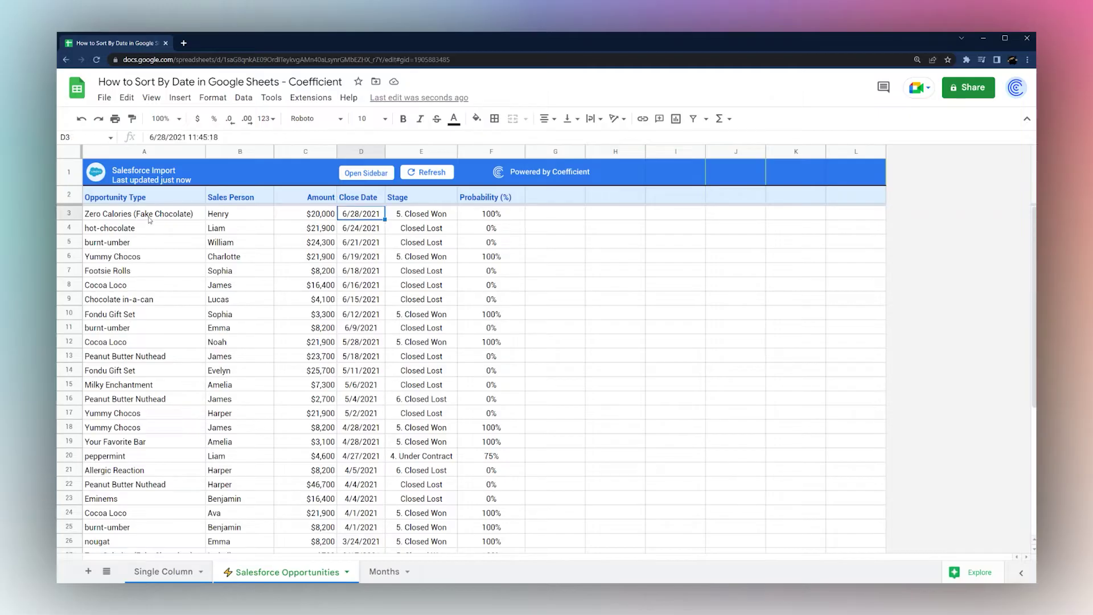
{"action": "left_click_drag", "start_coordinate": [114, 216], "coordinate": [514, 531]}
{"action": "scroll", "coordinate": [230, 329], "scroll_direction": "up", "scroll_amount": 5}
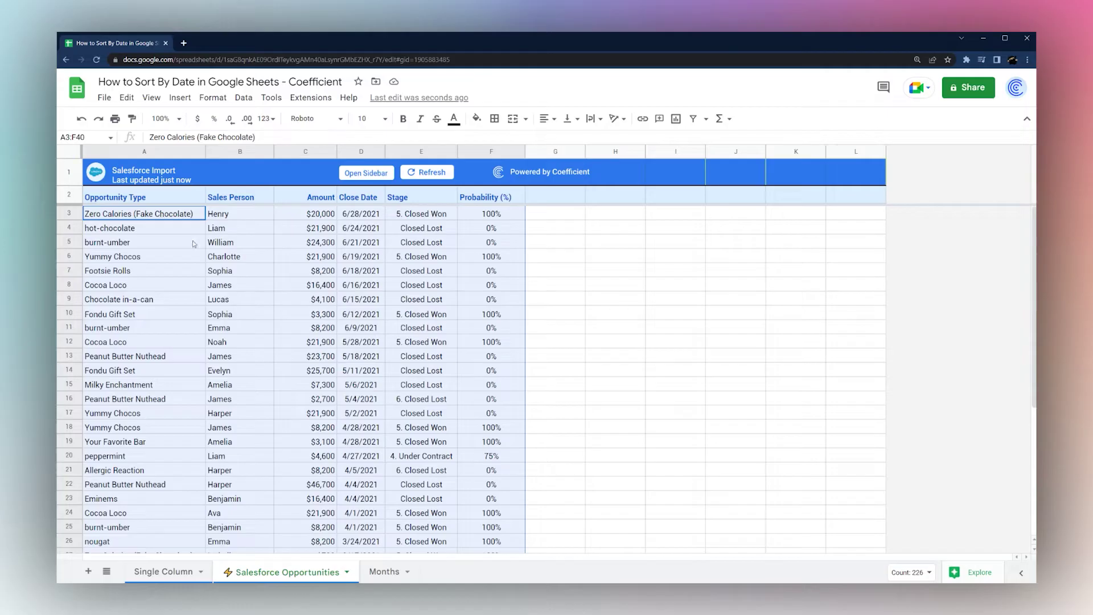
{"action": "right_click", "coordinate": [296, 273]}
{"action": "mouse_move", "coordinate": [380, 569]}
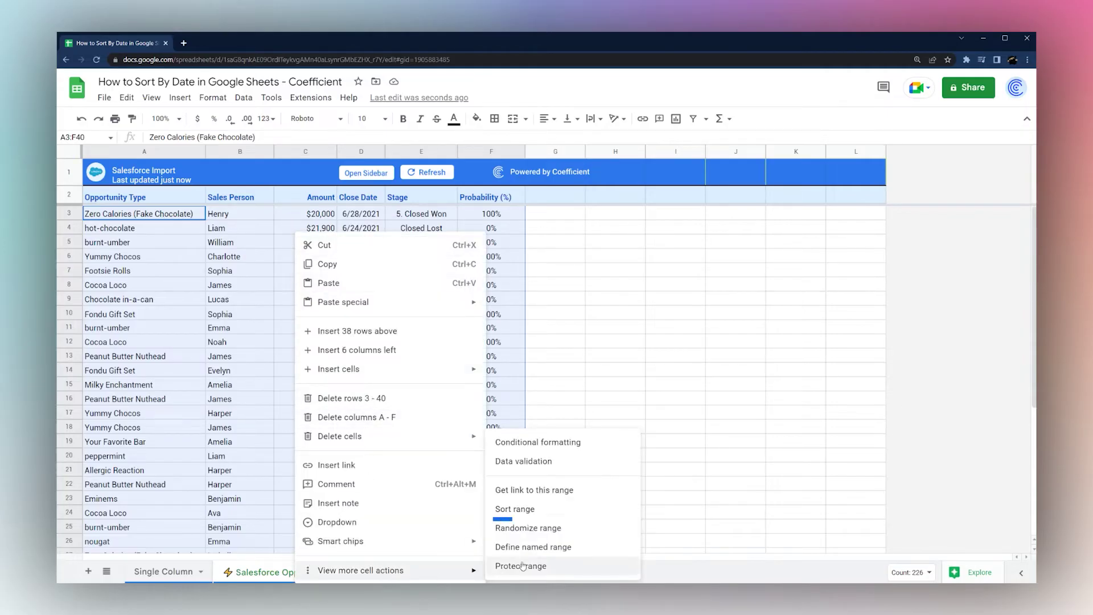
{"action": "left_click", "coordinate": [520, 511]}
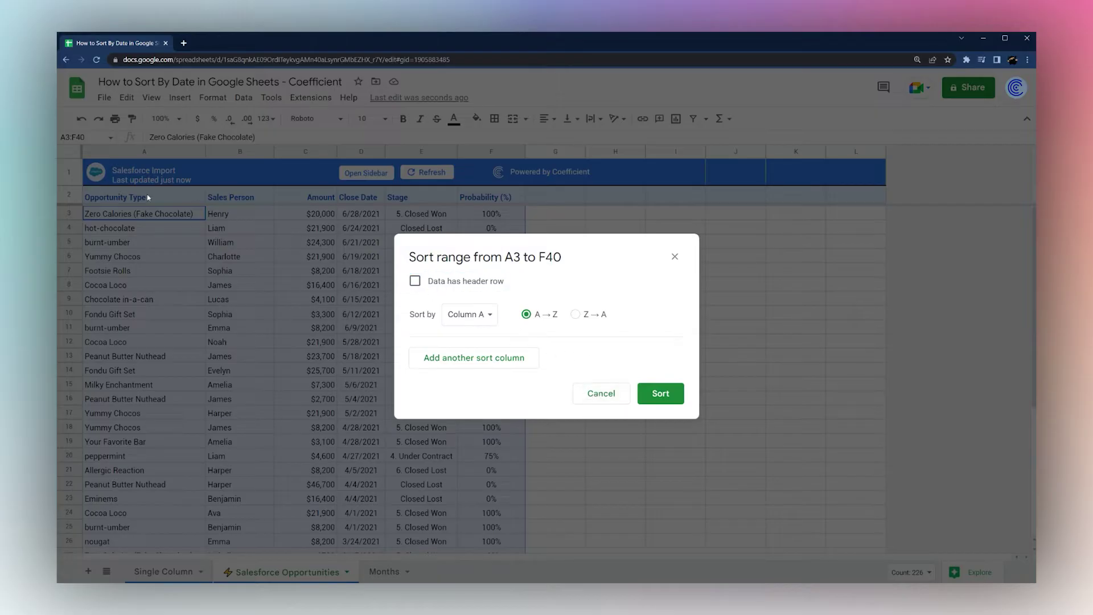
{"action": "left_click", "coordinate": [601, 393]}
{"action": "left_click_drag", "start_coordinate": [89, 196], "coordinate": [493, 535]}
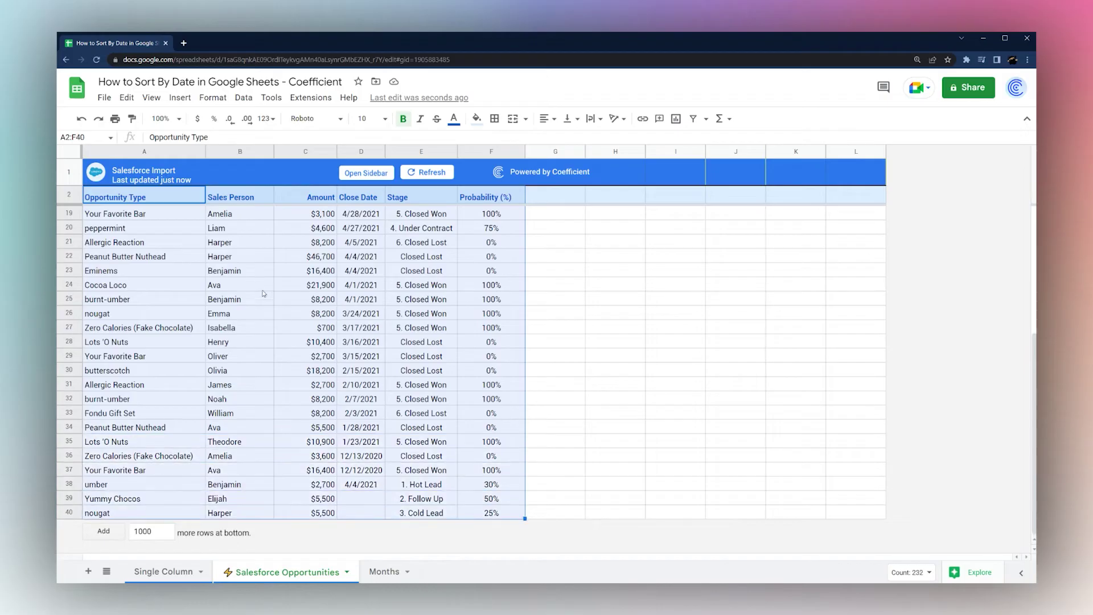
Step: Sort A2:F40, with a header row, by Close Date Z→A, then Sales Person A→Z
{"action": "right_click", "coordinate": [259, 288]}
{"action": "mouse_move", "coordinate": [341, 570]}
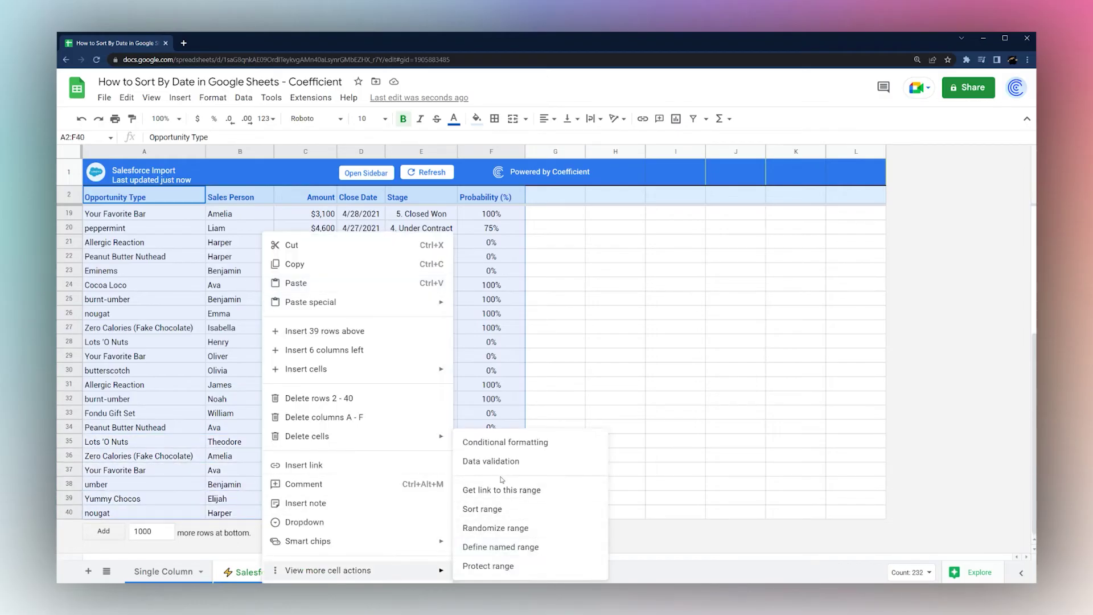
{"action": "left_click", "coordinate": [494, 509]}
{"action": "left_click", "coordinate": [424, 281]}
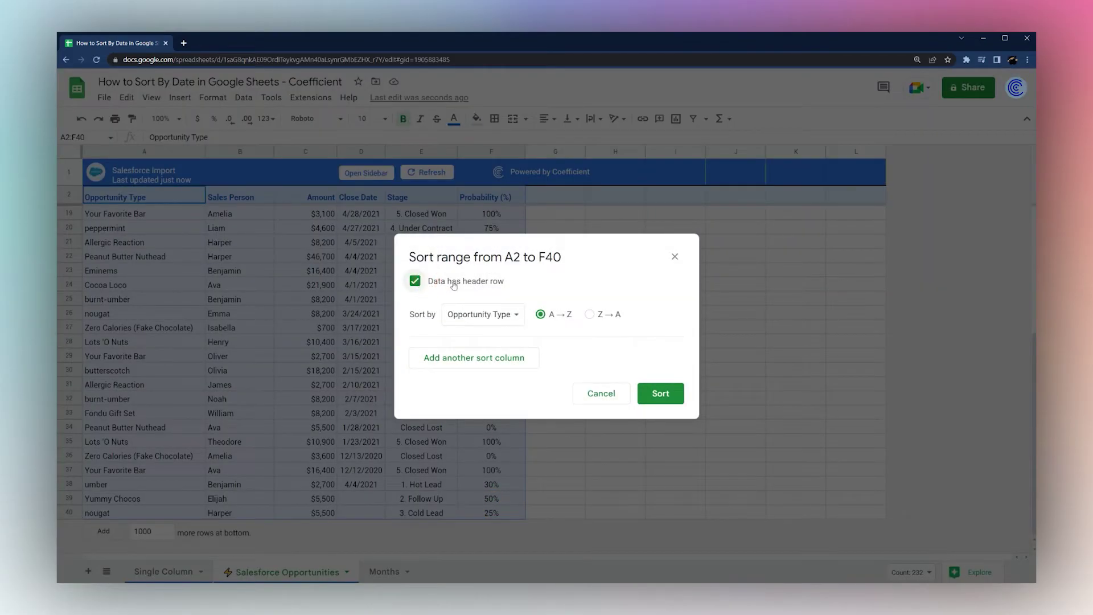
{"action": "left_click", "coordinate": [497, 315]}
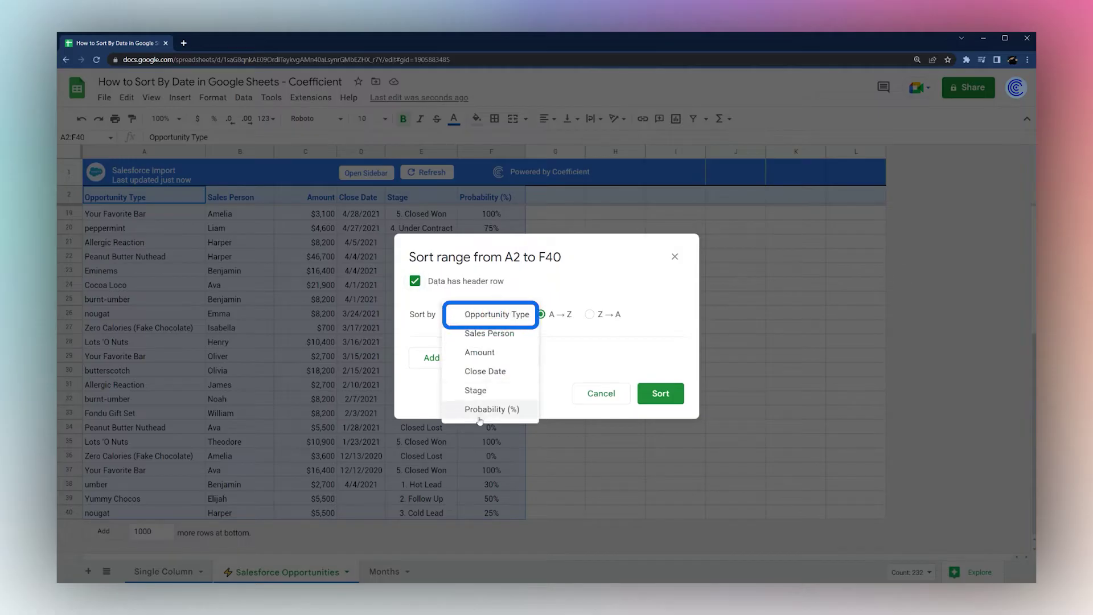
{"action": "left_click", "coordinate": [481, 315]}
{"action": "left_click", "coordinate": [473, 357]}
{"action": "left_click", "coordinate": [463, 361]}
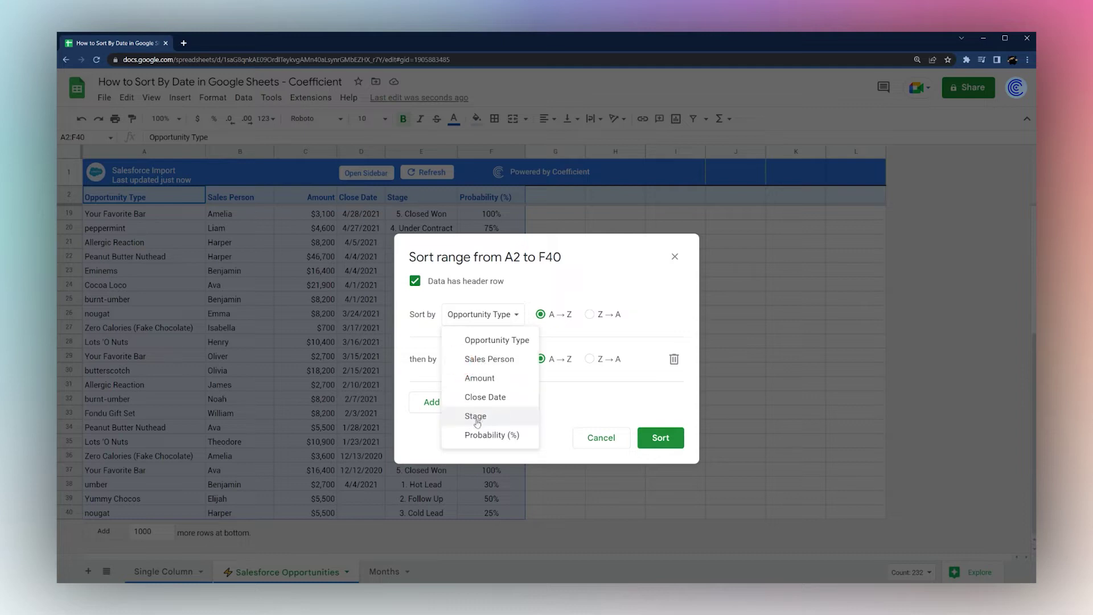
{"action": "left_click", "coordinate": [479, 393]}
{"action": "left_click", "coordinate": [478, 367]}
{"action": "left_click", "coordinate": [477, 371]}
{"action": "left_click", "coordinate": [576, 314]}
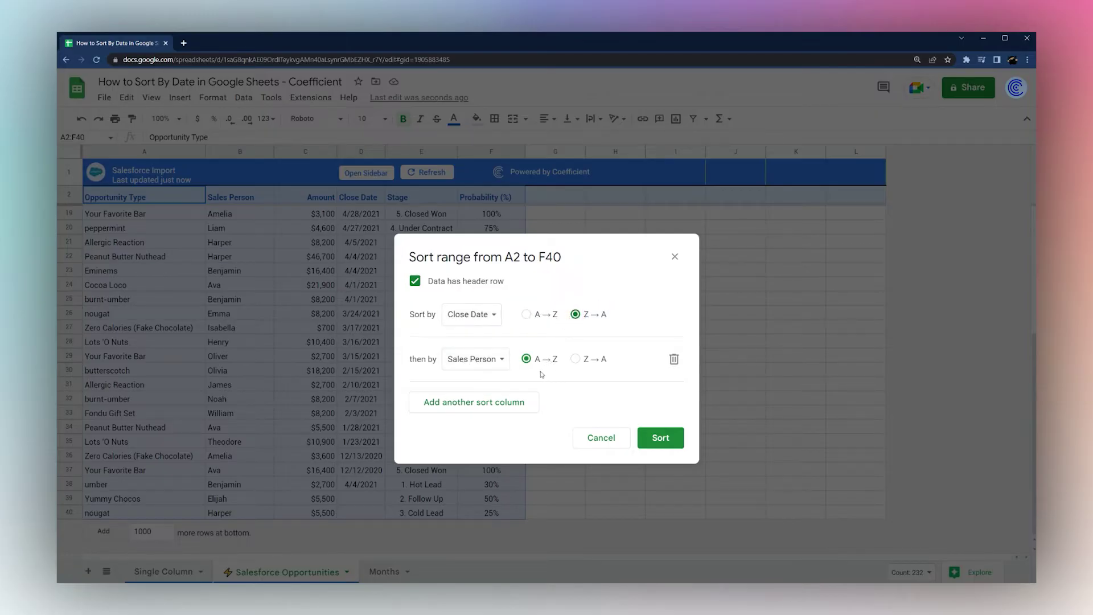
{"action": "left_click", "coordinate": [655, 438]}
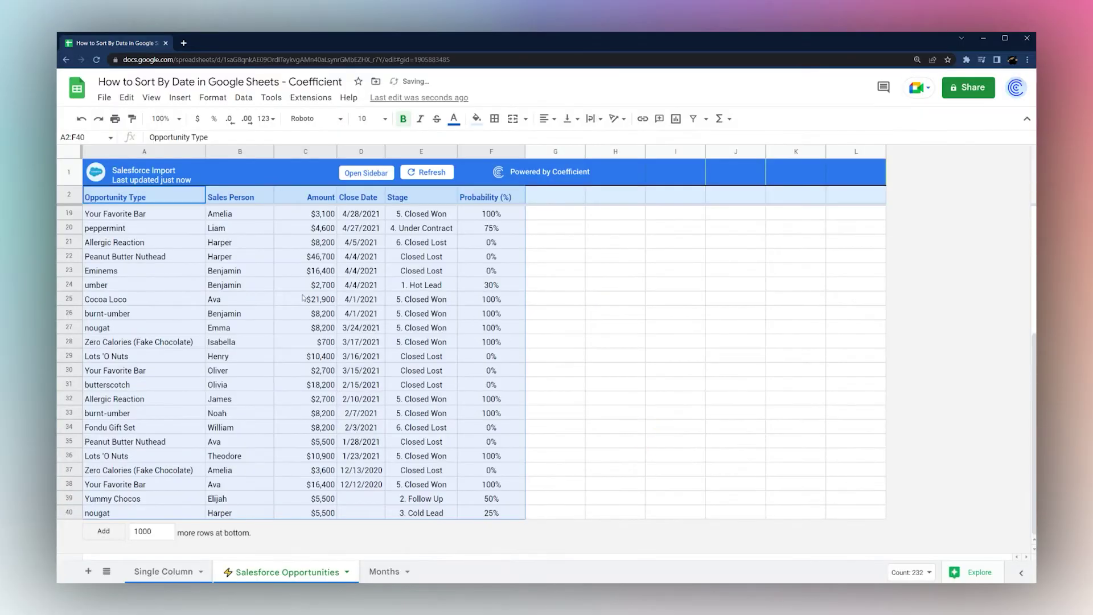
Step: Check the earliest Close Date in column D, then select the table A2:F40
{"action": "left_click_drag", "start_coordinate": [361, 214], "coordinate": [363, 358]}
{"action": "scroll", "coordinate": [346, 291], "scroll_direction": "up", "scroll_amount": 5}
{"action": "left_click_drag", "start_coordinate": [353, 216], "coordinate": [361, 455]}
{"action": "scroll", "coordinate": [361, 456], "scroll_direction": "down", "scroll_amount": 2}
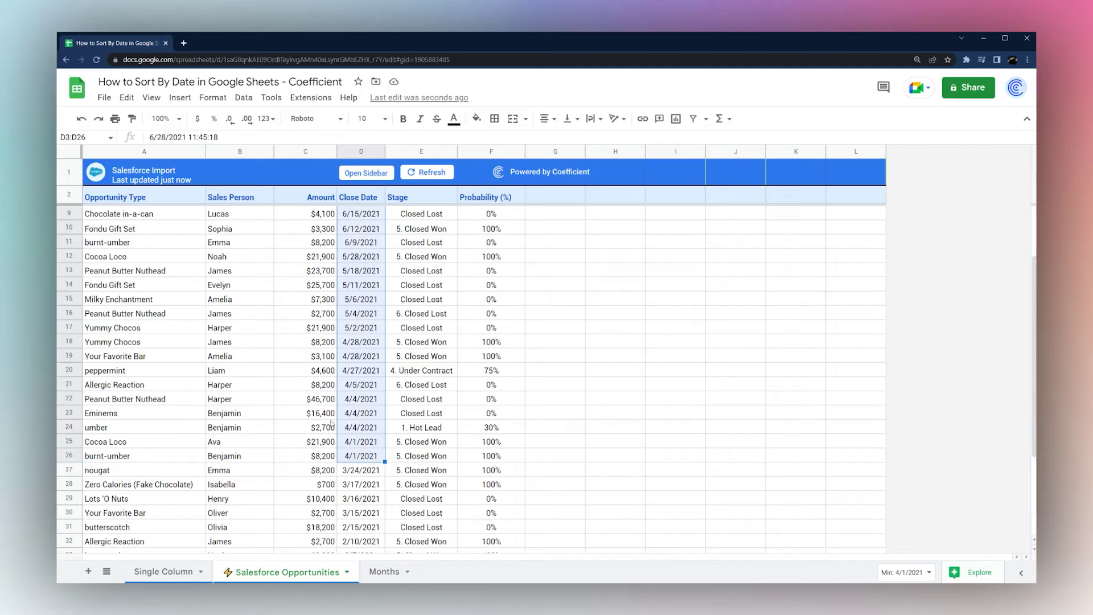
{"action": "left_click", "coordinate": [243, 401]}
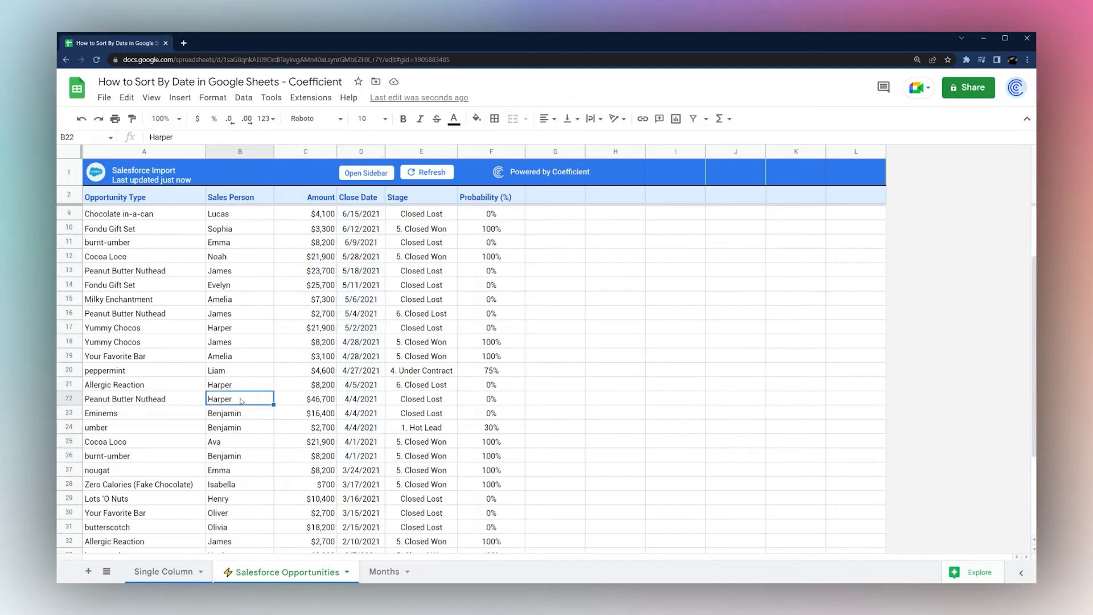
{"action": "scroll", "coordinate": [460, 409], "scroll_direction": "up", "scroll_amount": 2}
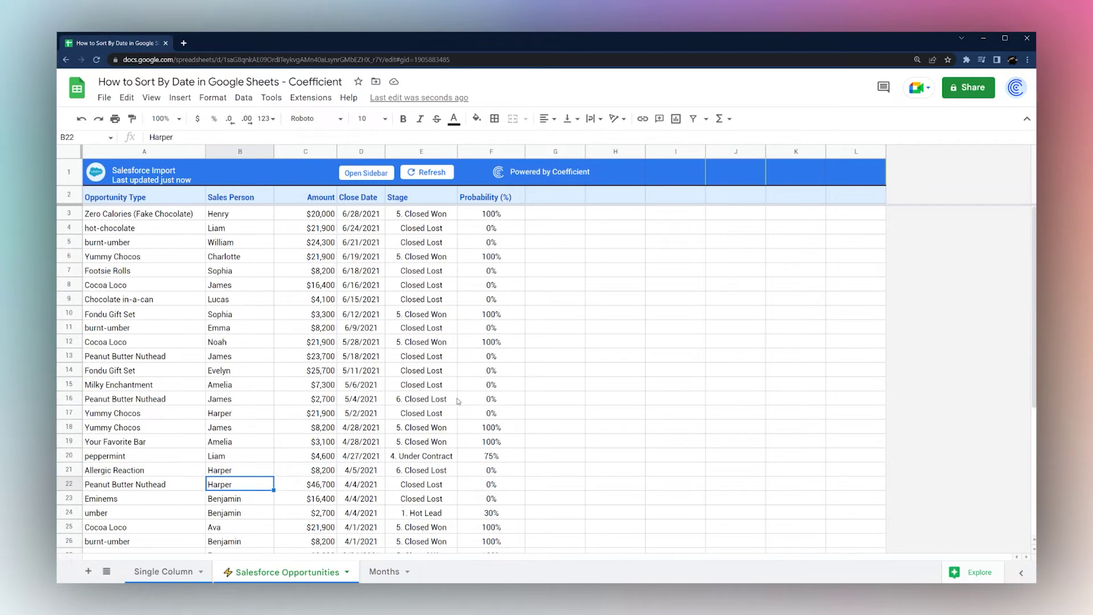
{"action": "left_click_drag", "start_coordinate": [114, 197], "coordinate": [499, 520]}
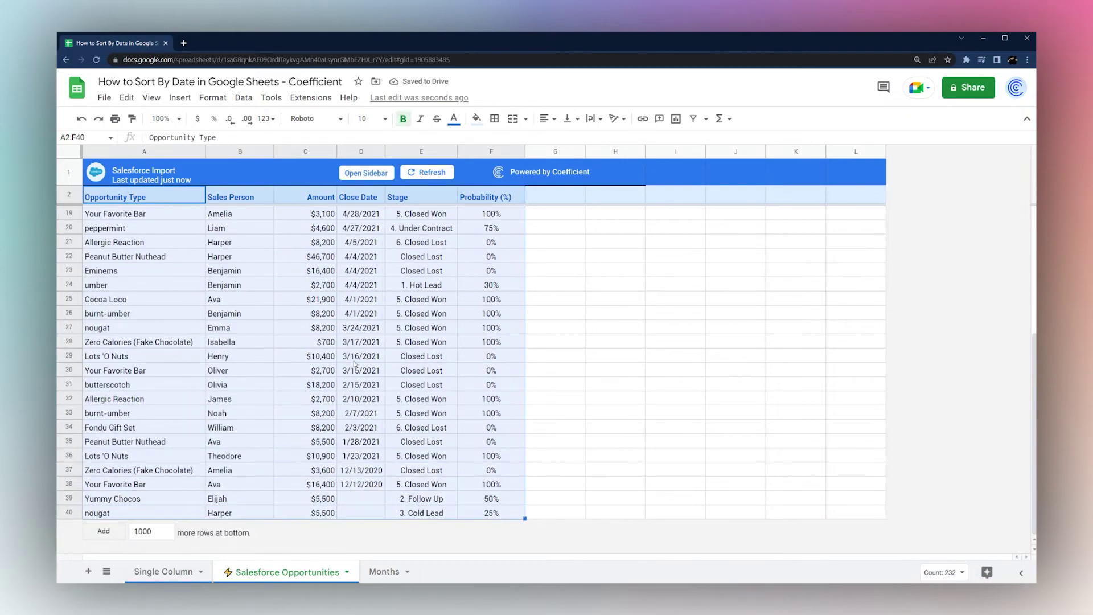
{"action": "right_click", "coordinate": [354, 365]}
{"action": "mouse_move", "coordinate": [430, 571]}
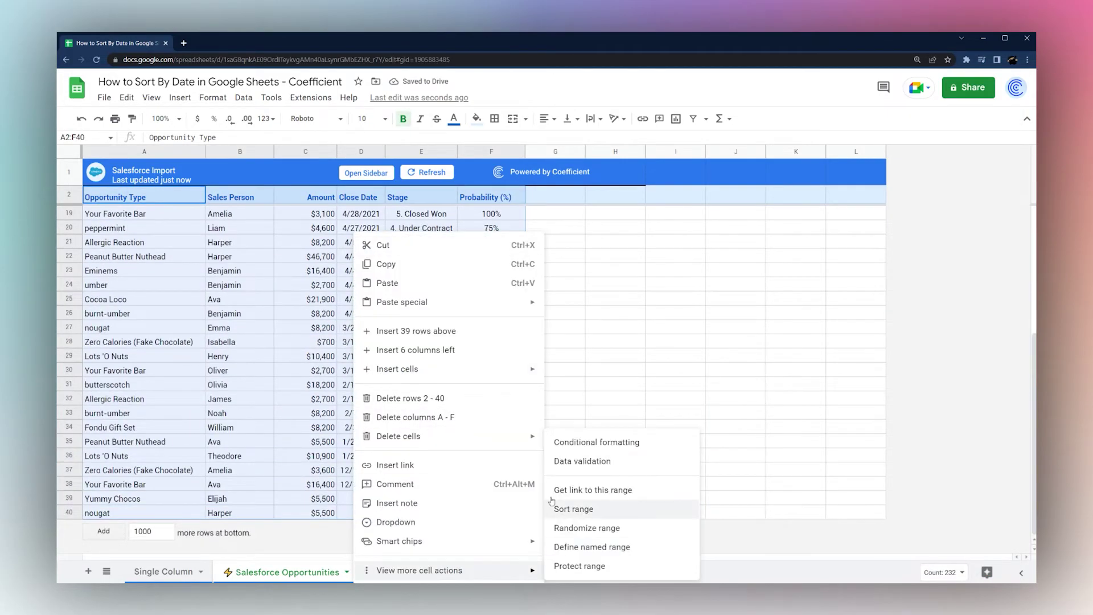
{"action": "left_click", "coordinate": [573, 509]}
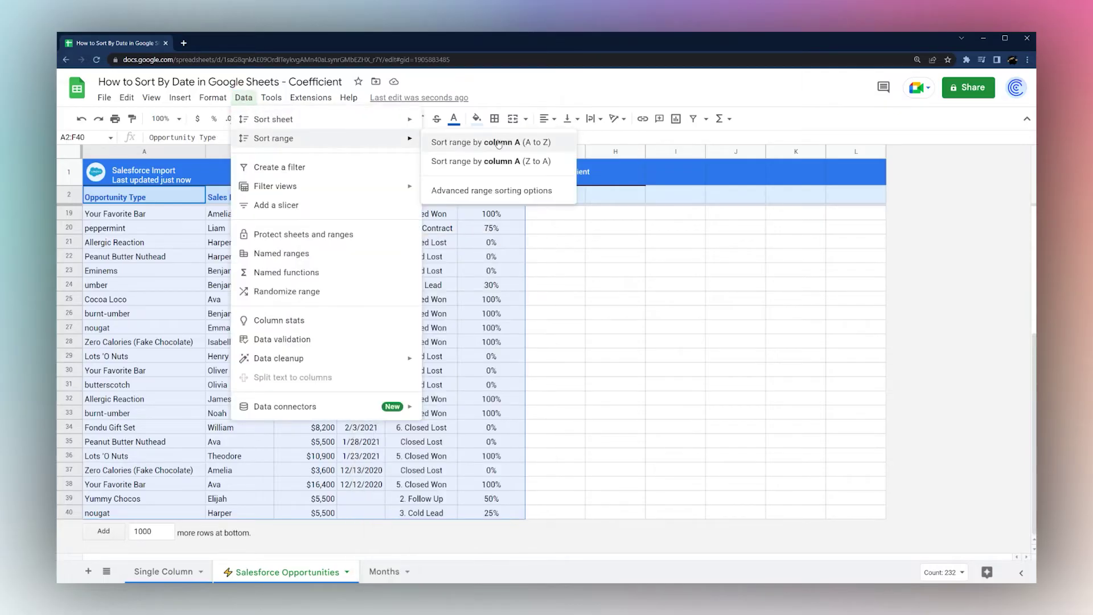
{"action": "left_click", "coordinate": [491, 191]}
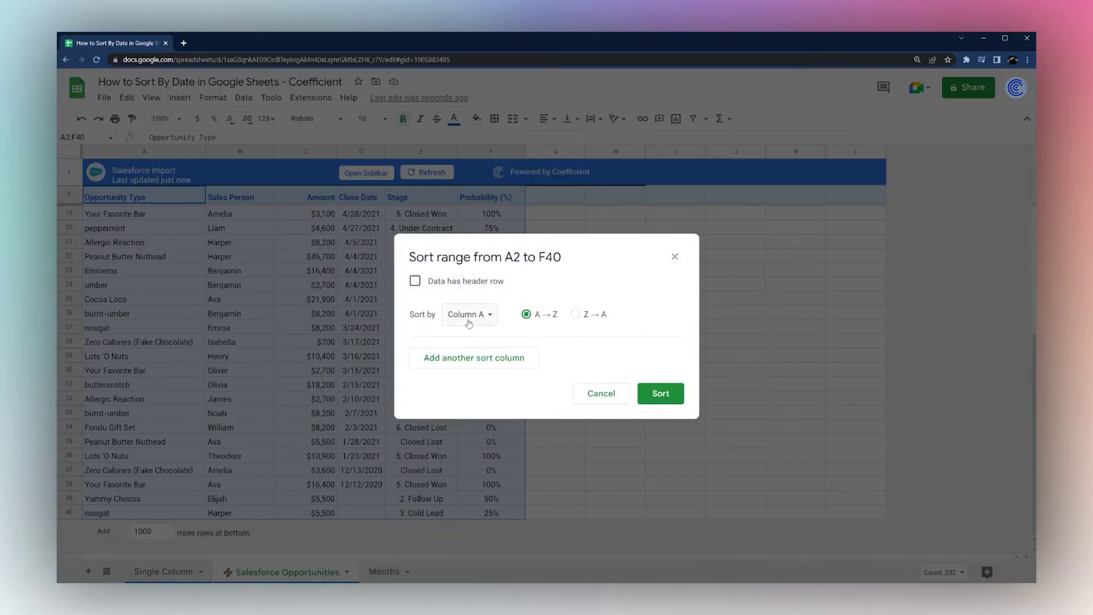
{"action": "left_click", "coordinate": [452, 288]}
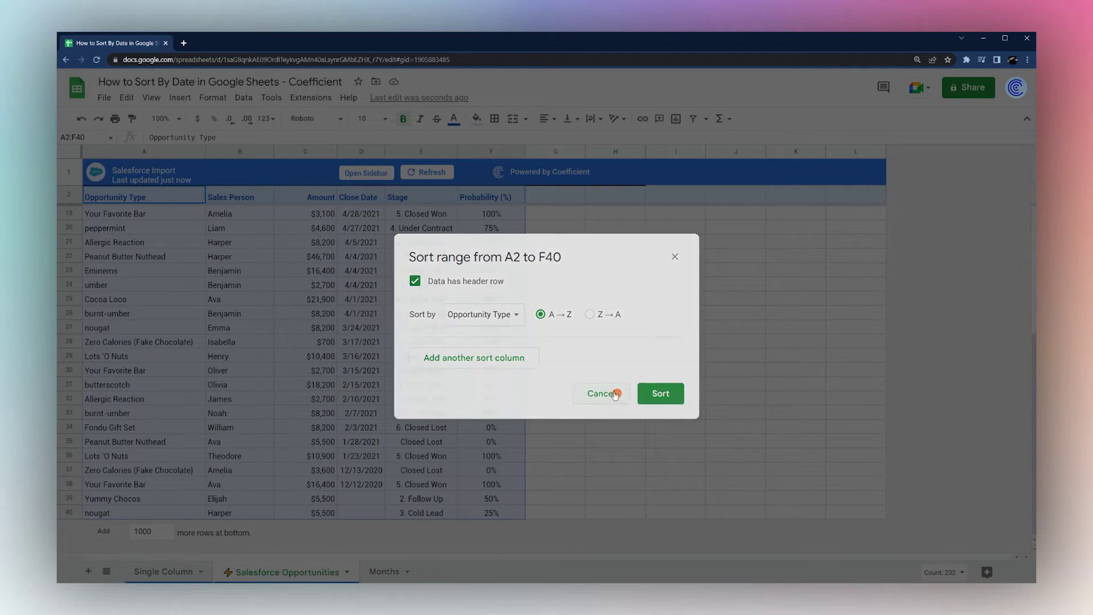
{"action": "left_click", "coordinate": [617, 395]}
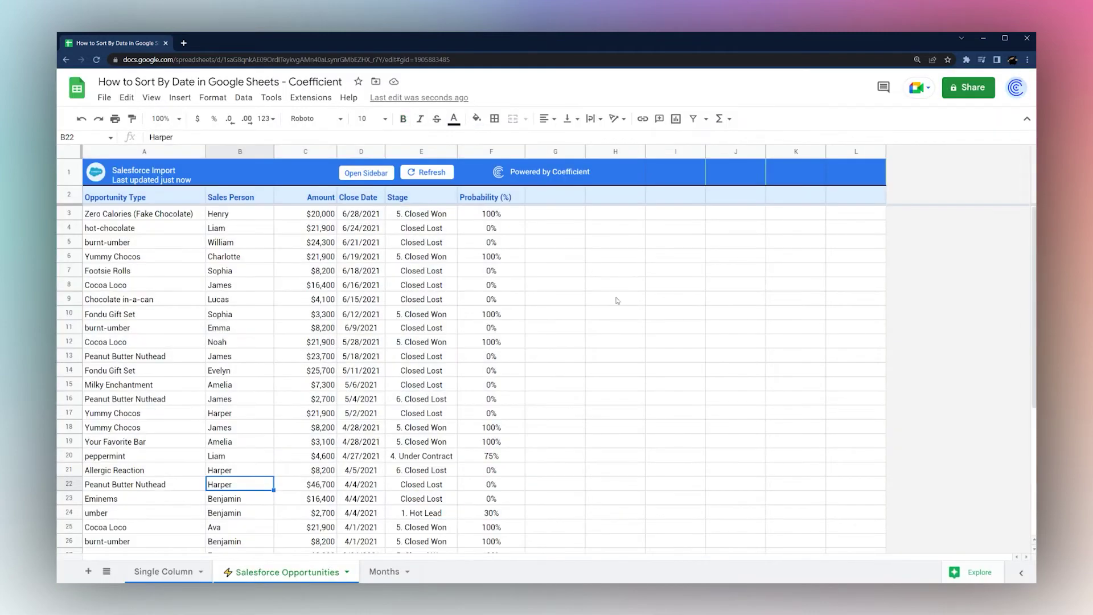
{"action": "left_click", "coordinate": [630, 216]}
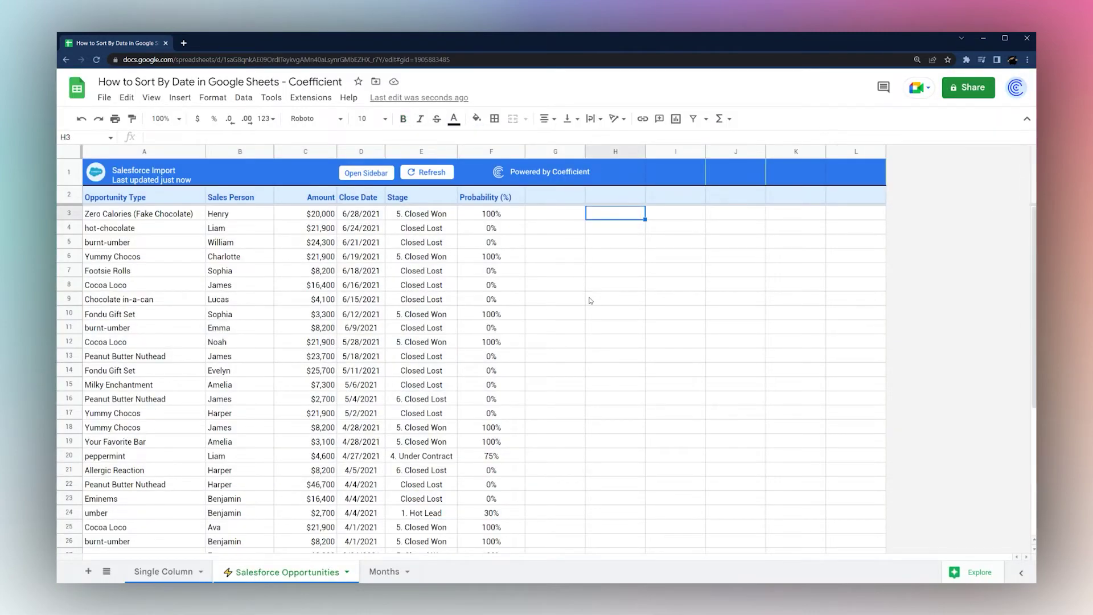
Step: Enter =sort(D3:D40) in H3 to list the Close Dates
{"action": "type", "text": "=sort("}
{"action": "left_click_drag", "start_coordinate": [373, 214], "coordinate": [364, 512]}
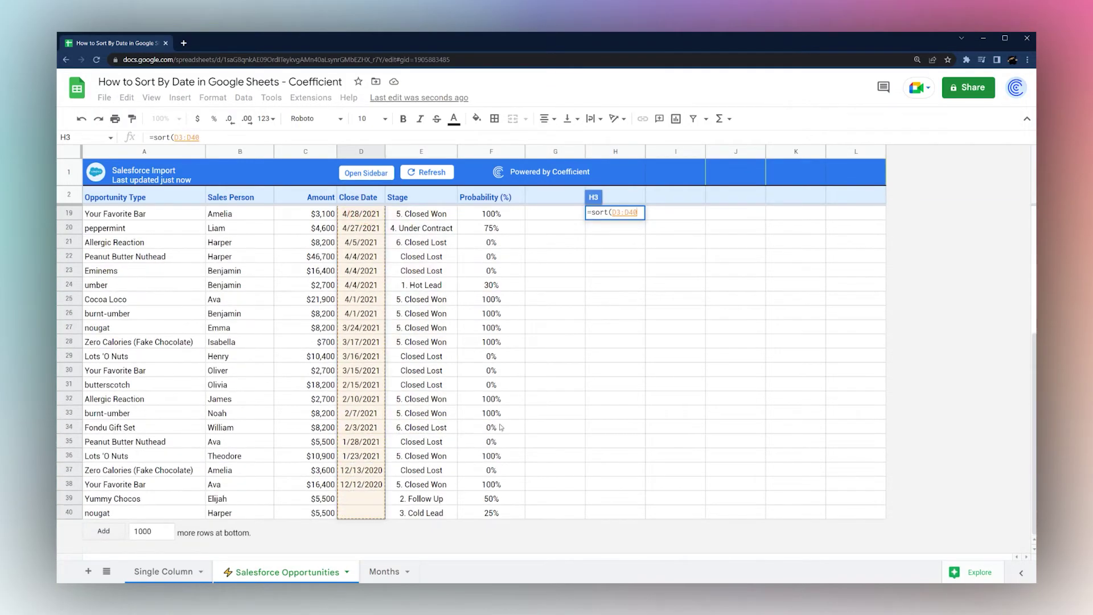
{"action": "scroll", "coordinate": [596, 364], "scroll_direction": "up", "scroll_amount": 5}
{"action": "key", "text": "Return"}
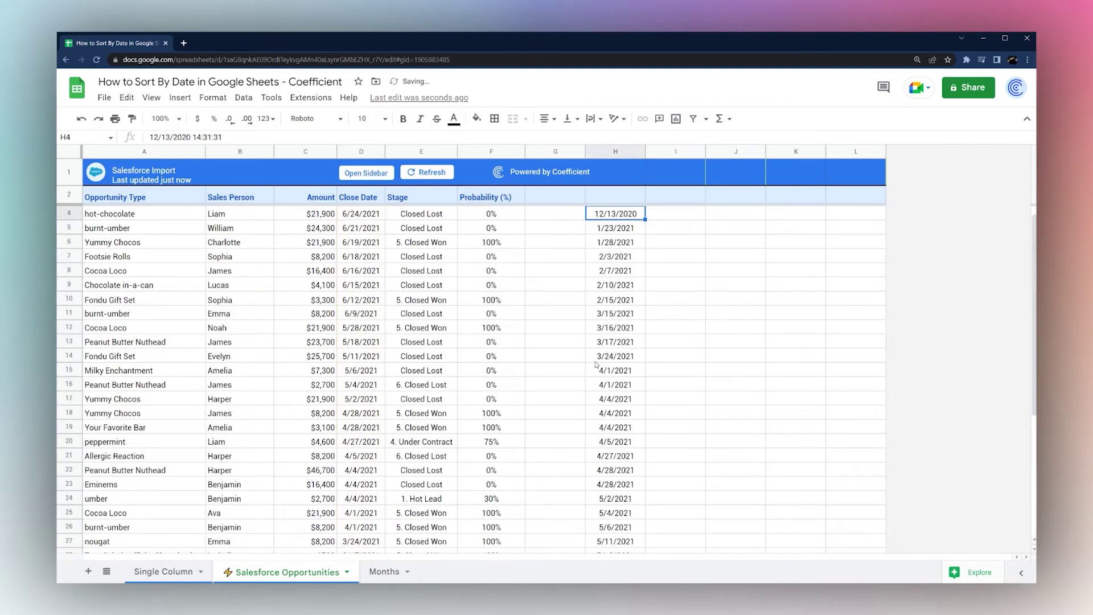
{"action": "scroll", "coordinate": [626, 285], "scroll_direction": "up", "scroll_amount": 1}
Step: Edit H3 to =sort(D3:D40,1,false) so the dates list newest first
{"action": "left_click", "coordinate": [622, 215]}
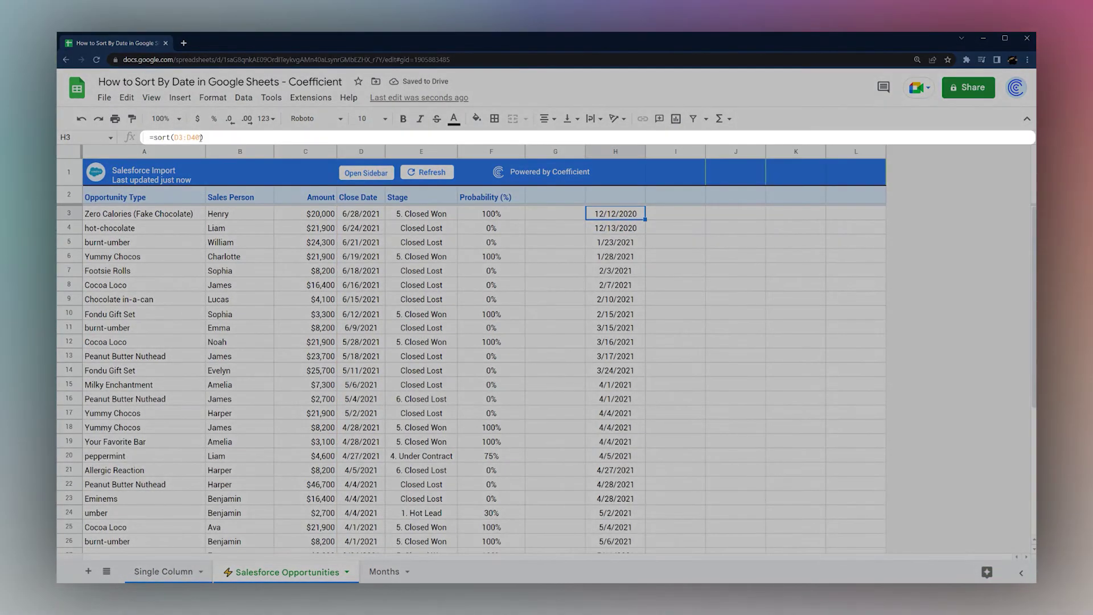
{"action": "left_click", "coordinate": [201, 137]}
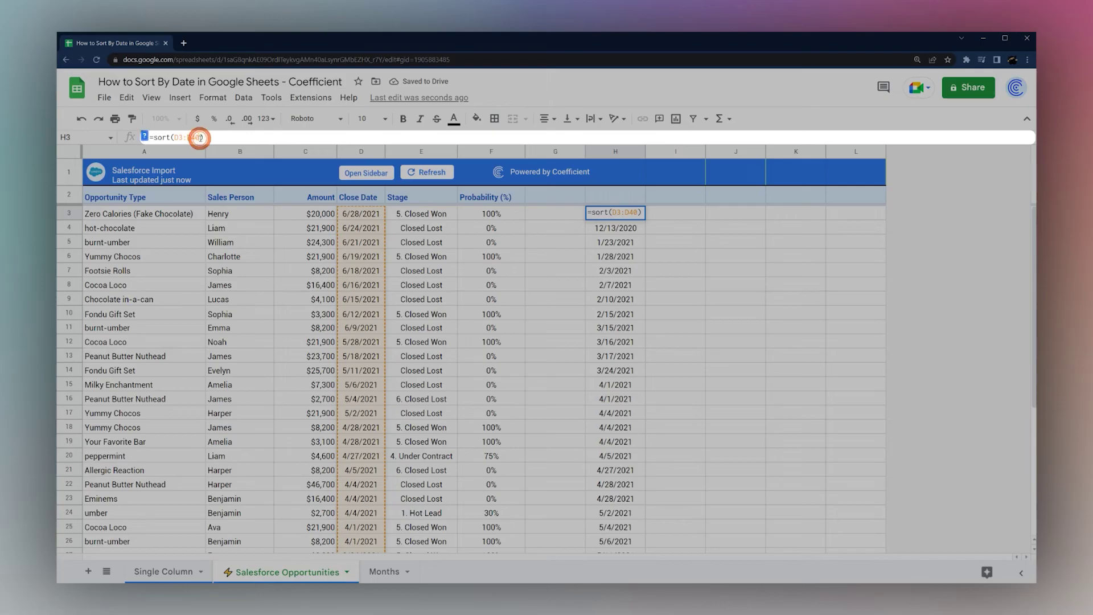
{"action": "left_click", "coordinate": [142, 138]}
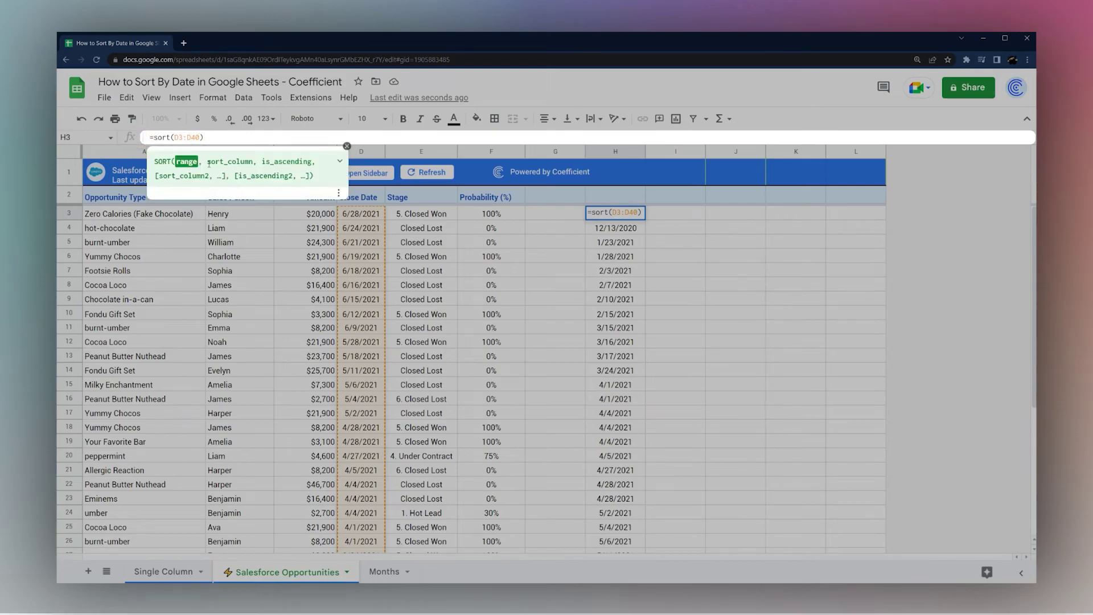
{"action": "type", "text": ",1"}
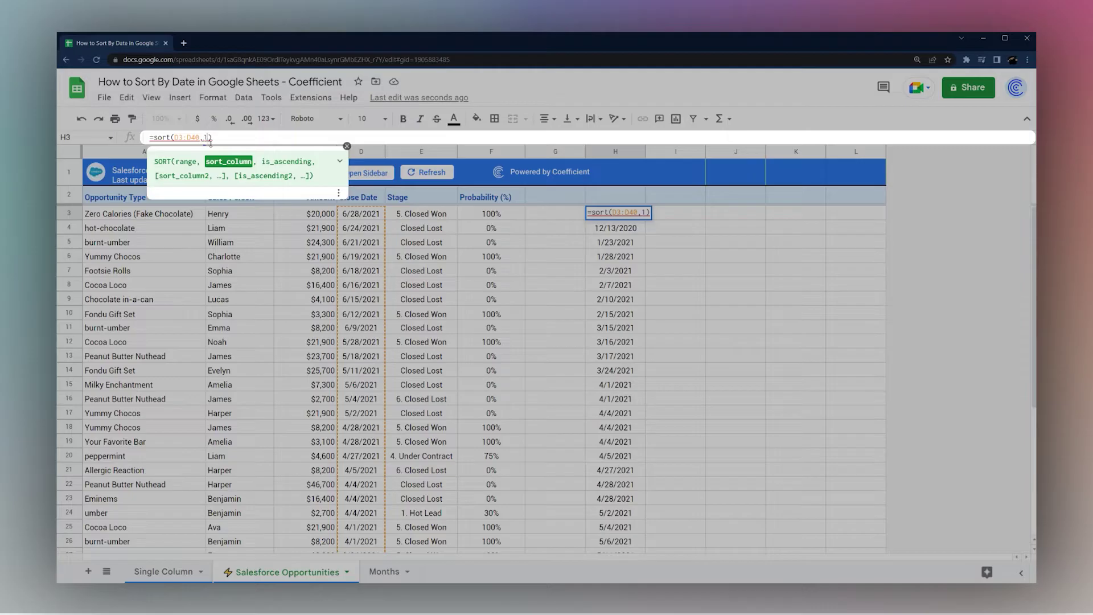
{"action": "key", "text": "BackSpace"}
{"action": "type", "text": "1"}
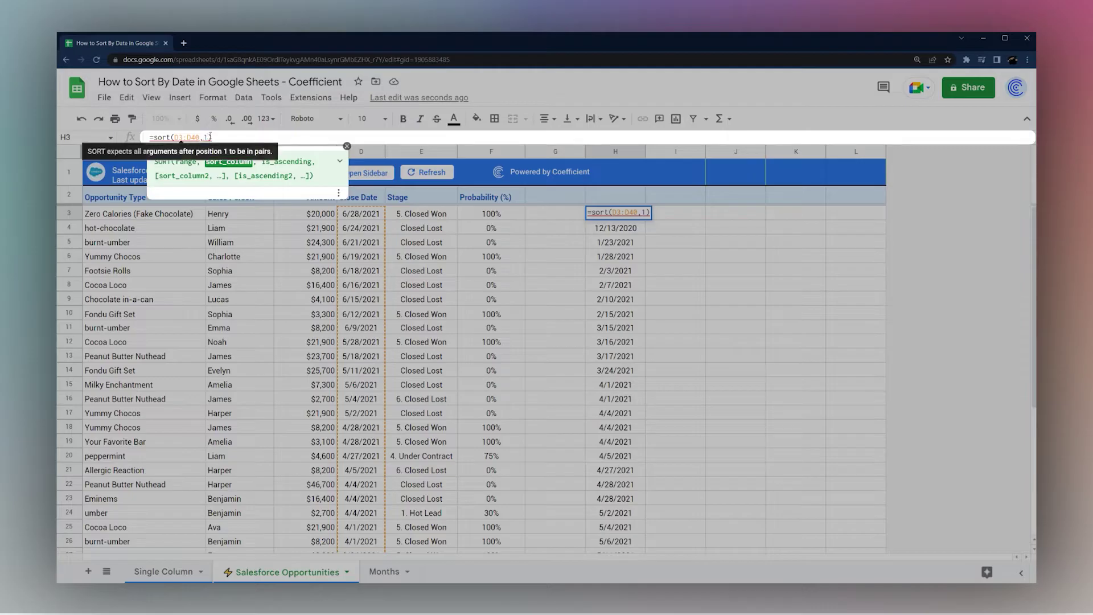
{"action": "type", "text": ", "}
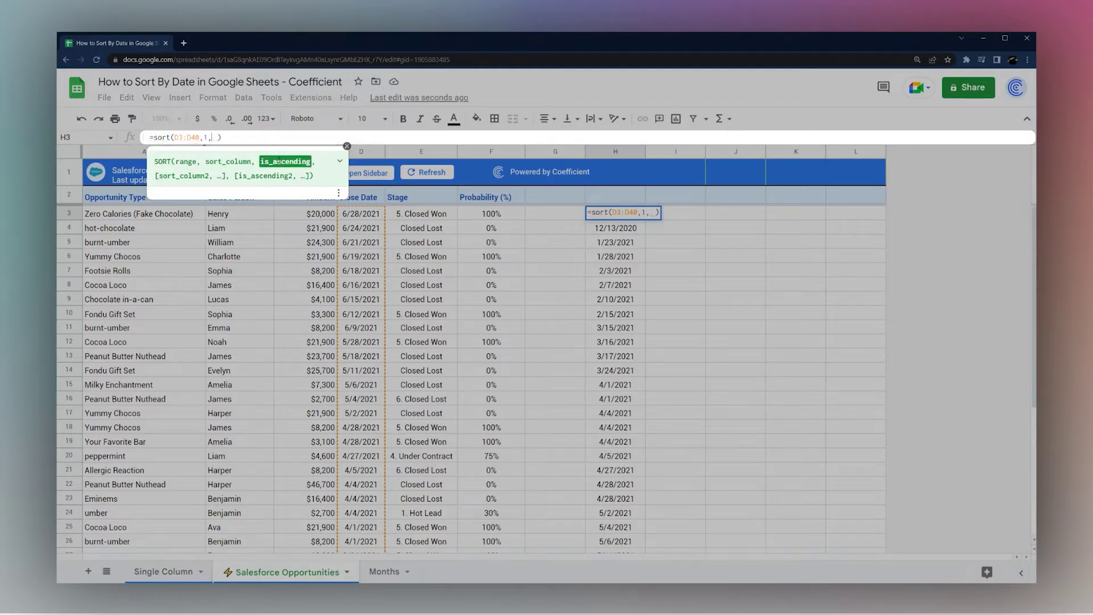
{"action": "type", "text": "tr"}
{"action": "key", "text": "BackSpace"}
{"action": "key", "text": "BackSpace"}
{"action": "key", "text": "BackSpace"}
{"action": "type", "text": "t"}
{"action": "key", "text": "BackSpace"}
{"action": "type", "text": "falsee"}
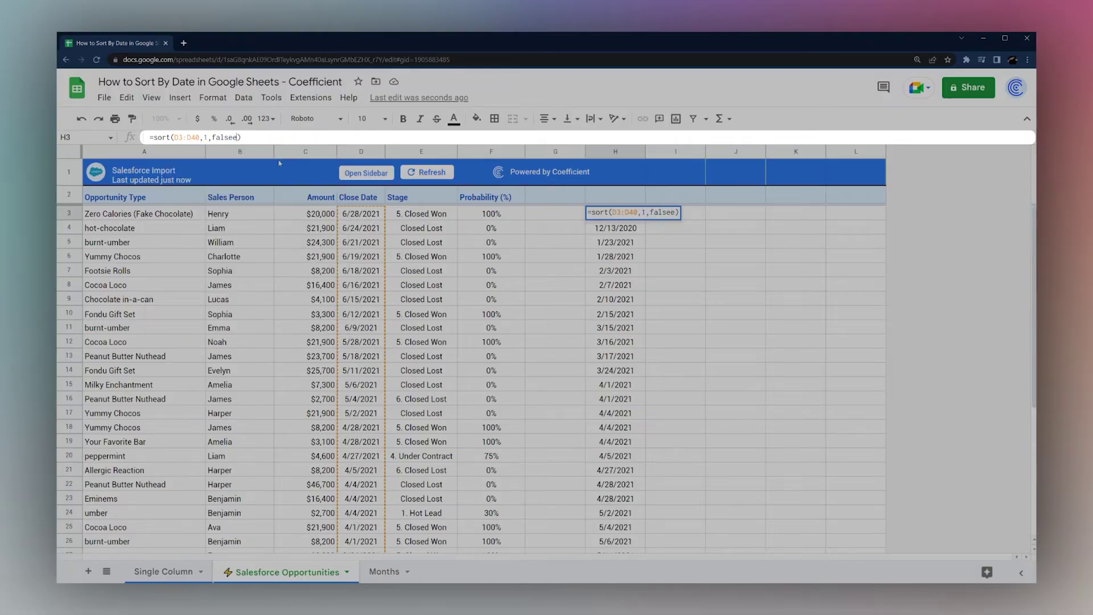
{"action": "key", "text": "Return"}
Step: Change false to true so H3 lists the Close Dates oldest first
{"action": "left_click", "coordinate": [612, 216]}
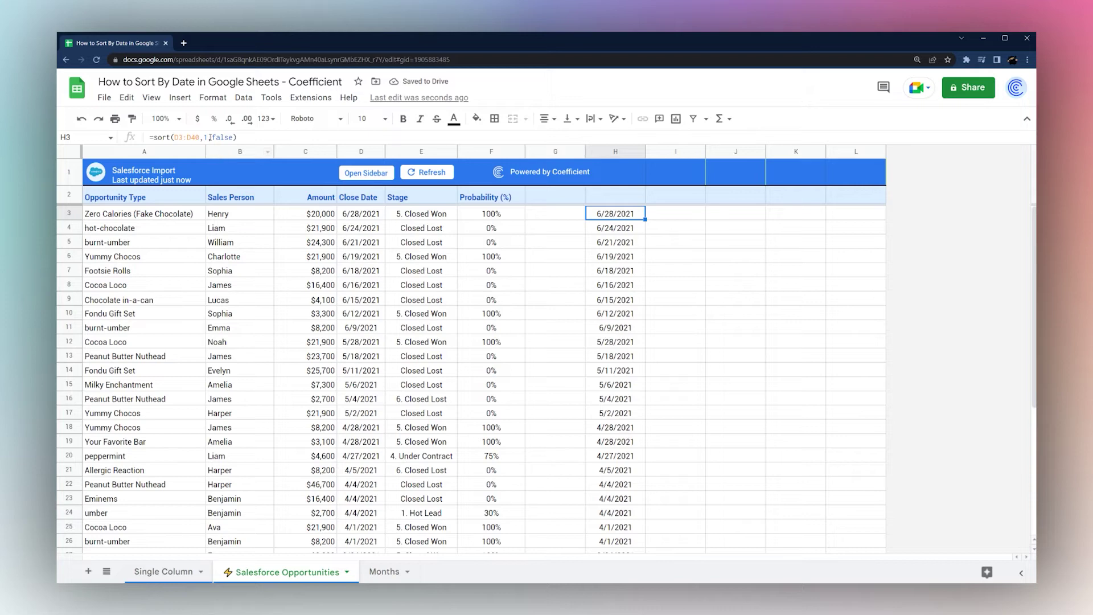
{"action": "left_click_drag", "start_coordinate": [211, 138], "coordinate": [233, 137]}
{"action": "type", "text": "true"}
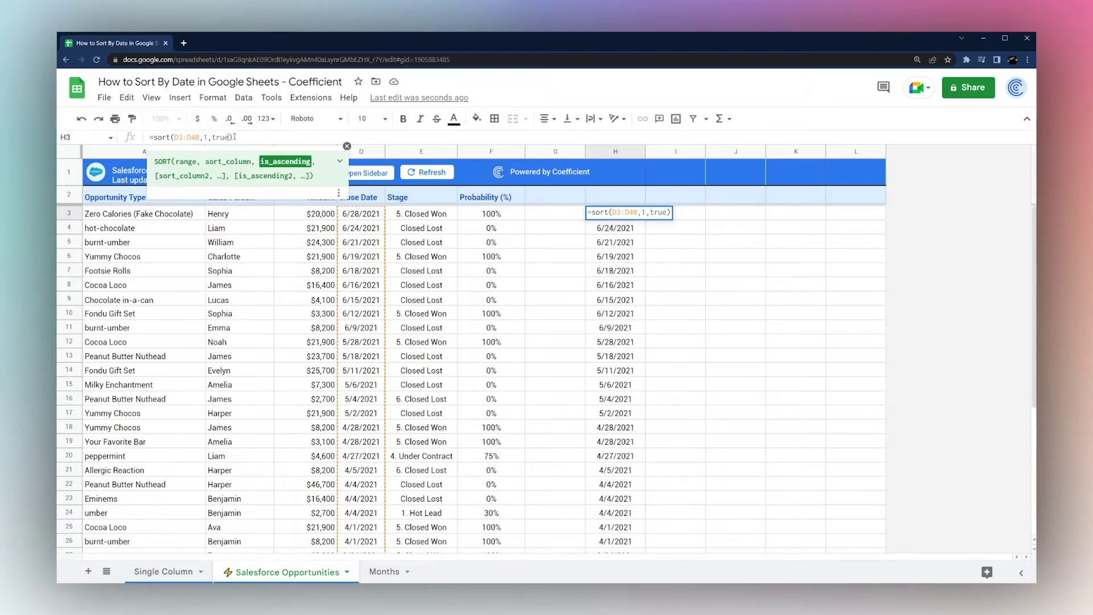
{"action": "key", "text": "Return"}
{"action": "left_click", "coordinate": [627, 216]}
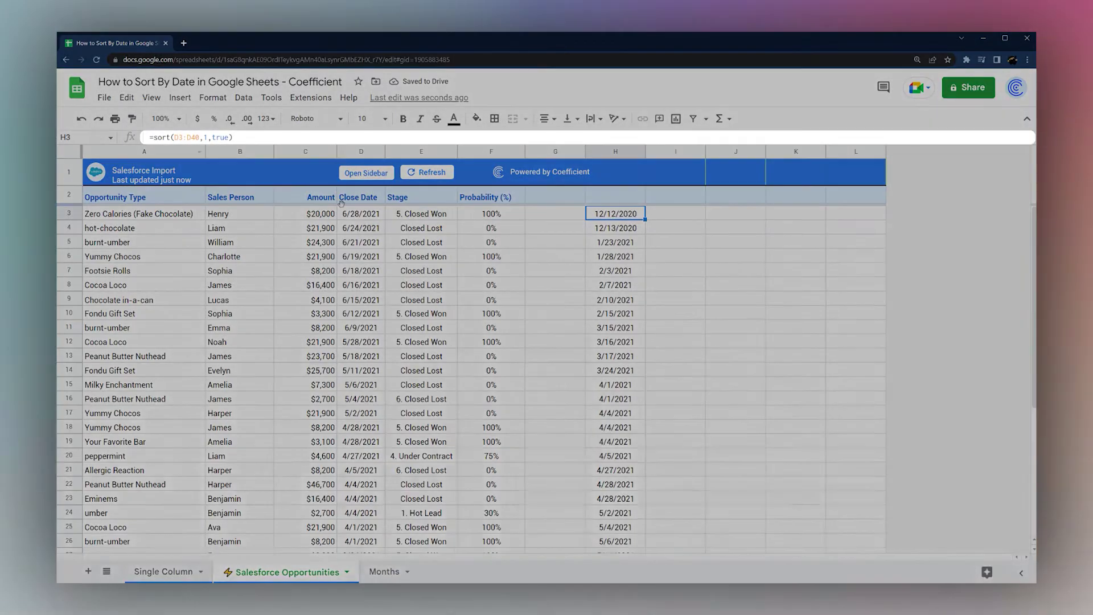
{"action": "left_click_drag", "start_coordinate": [174, 137], "coordinate": [195, 138]}
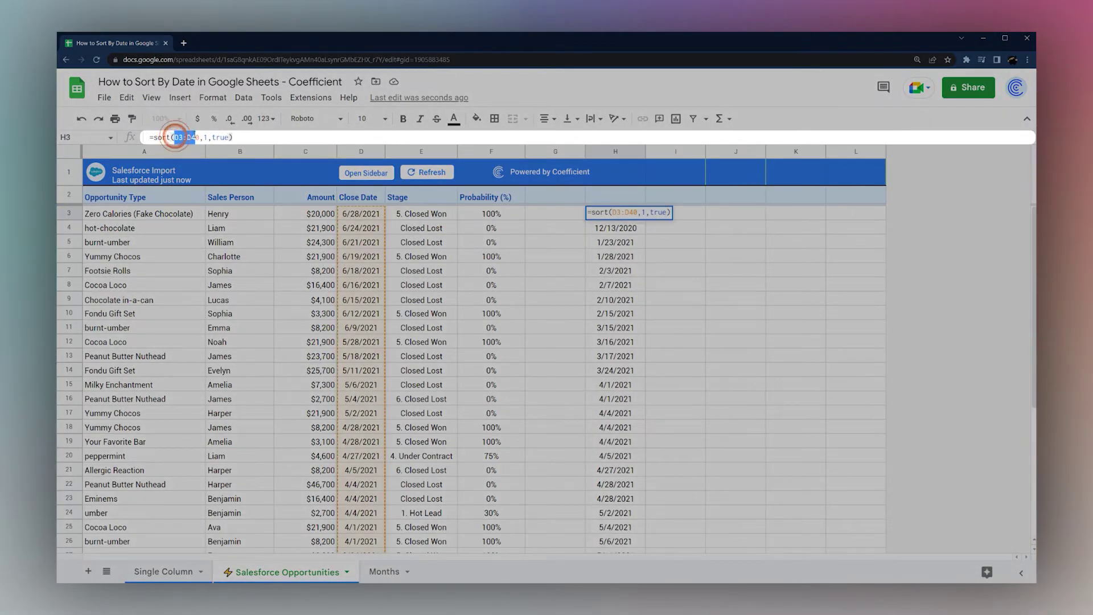
Step: Change the H3 formula's range to A3:F40 so SORT returns whole opportunity rows
{"action": "key", "text": "Left"}
{"action": "key", "text": "Delete"}
{"action": "type", "text": "A"}
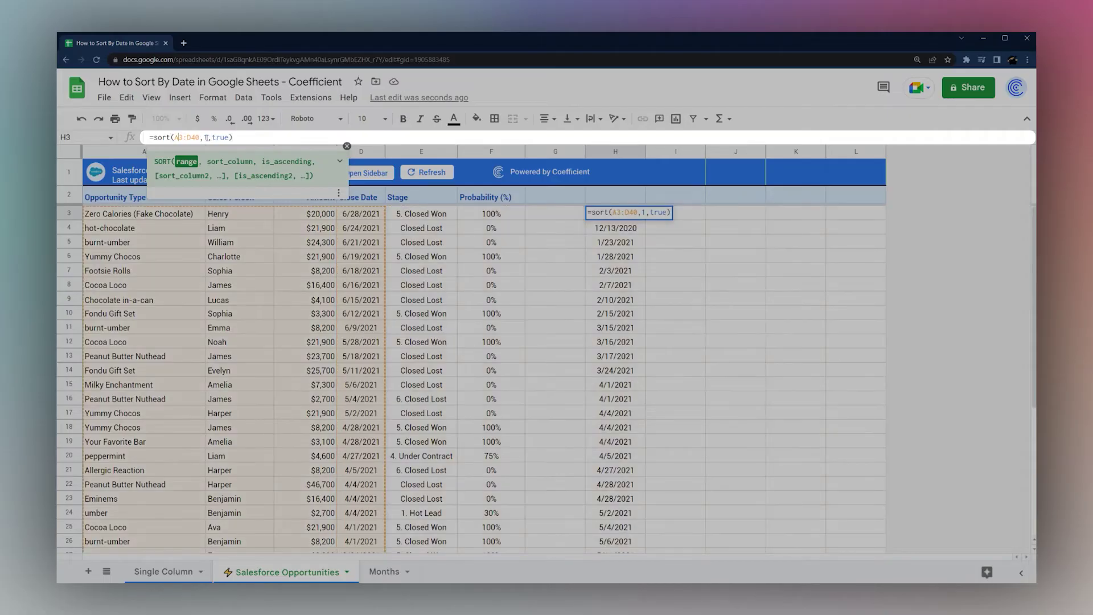
{"action": "key", "text": "Delete"}
{"action": "type", "text": "F"}
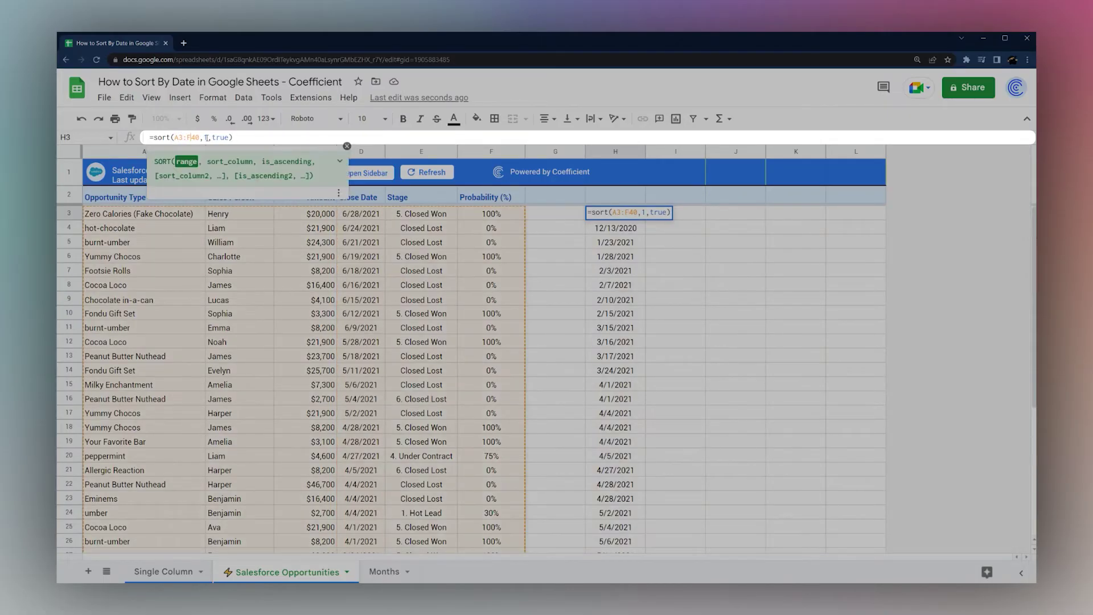
{"action": "key", "text": "Return"}
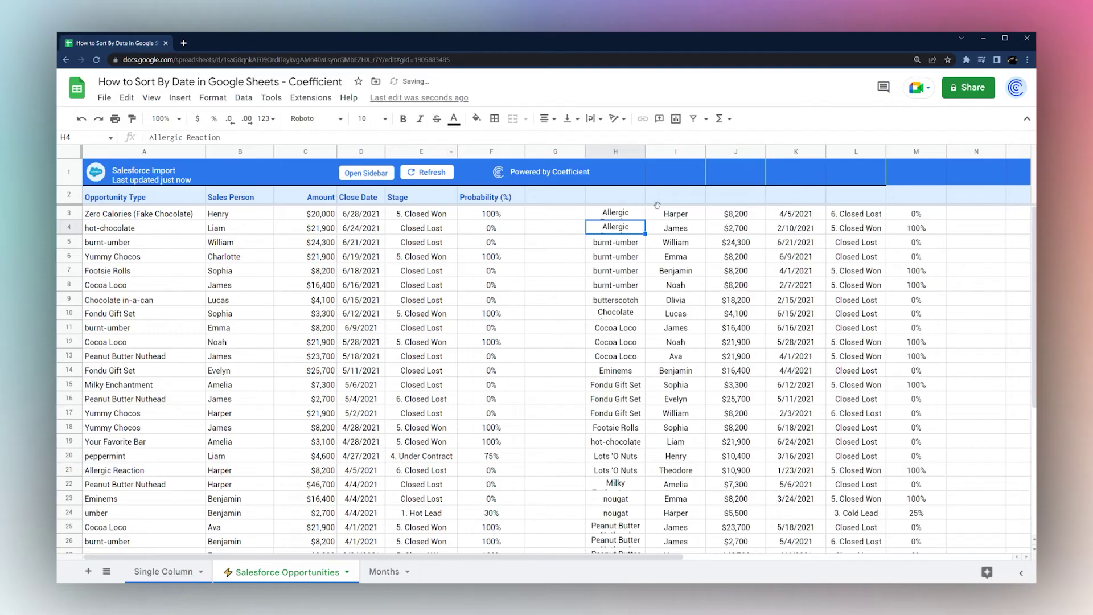
Step: Set the sort column to 4, making =sort(A3:F40,4,true) order rows by Close Date
{"action": "left_click", "coordinate": [621, 215]}
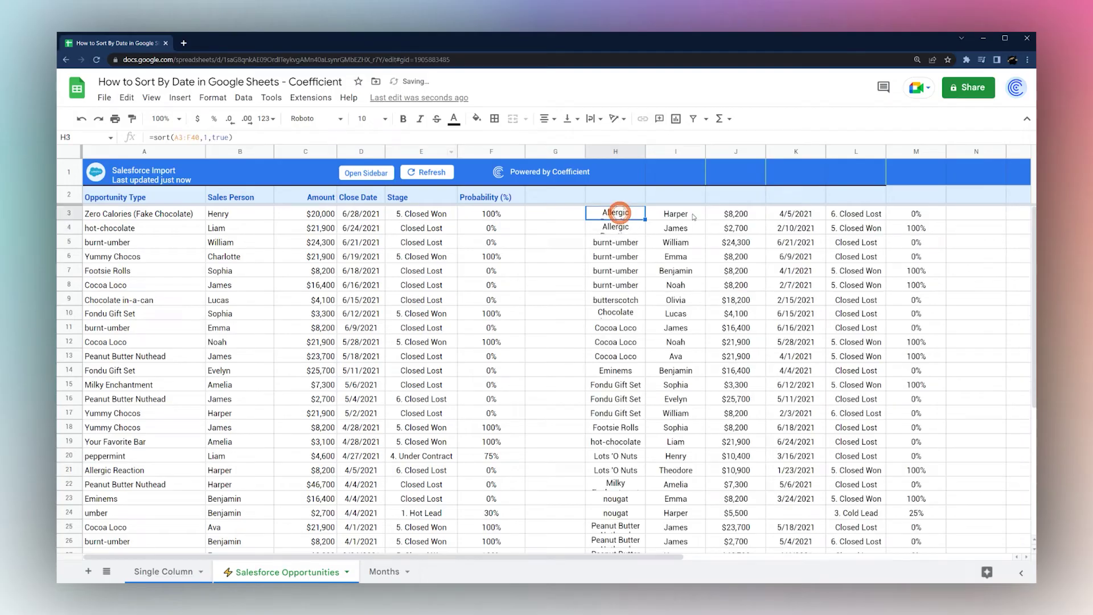
{"action": "left_click", "coordinate": [206, 137]}
{"action": "left_click", "coordinate": [150, 227]}
{"action": "left_click", "coordinate": [322, 230]}
{"action": "left_click", "coordinate": [610, 214]}
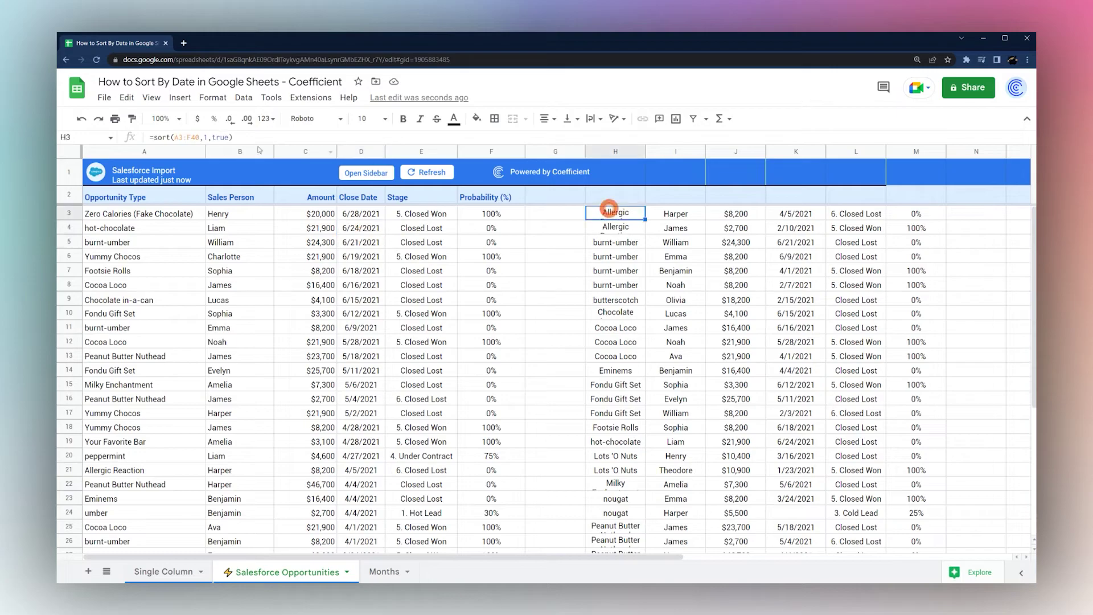
{"action": "left_click", "coordinate": [207, 137]}
{"action": "double_click", "coordinate": [207, 137]}
{"action": "type", "text": "4"}
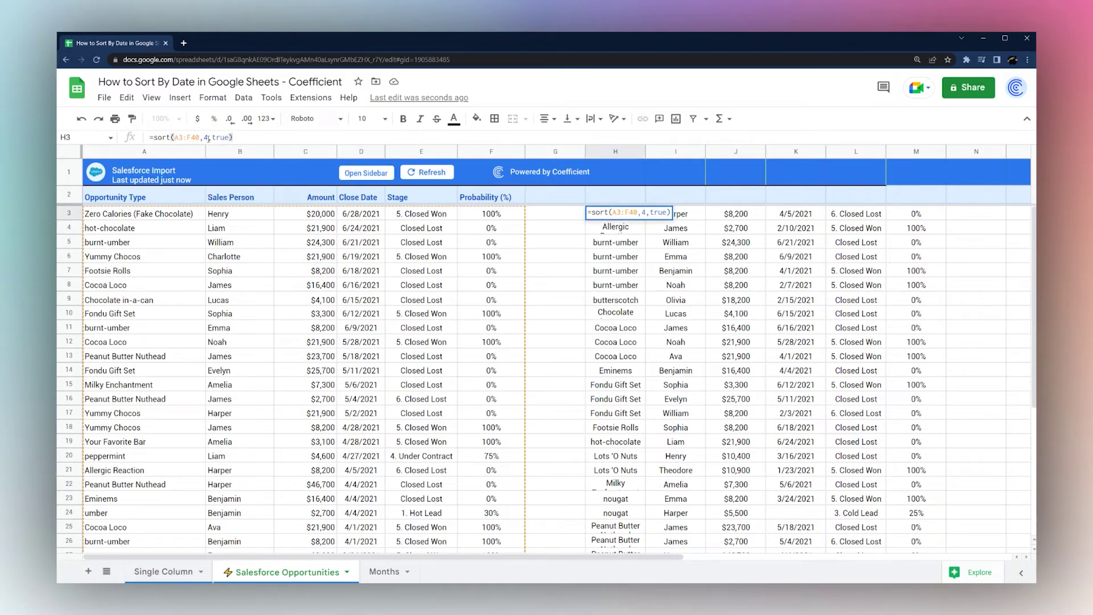
{"action": "key", "text": "Return"}
Step: Switch the sort order to false so results start at the newest date, 6/28/2021
{"action": "left_click", "coordinate": [788, 216]}
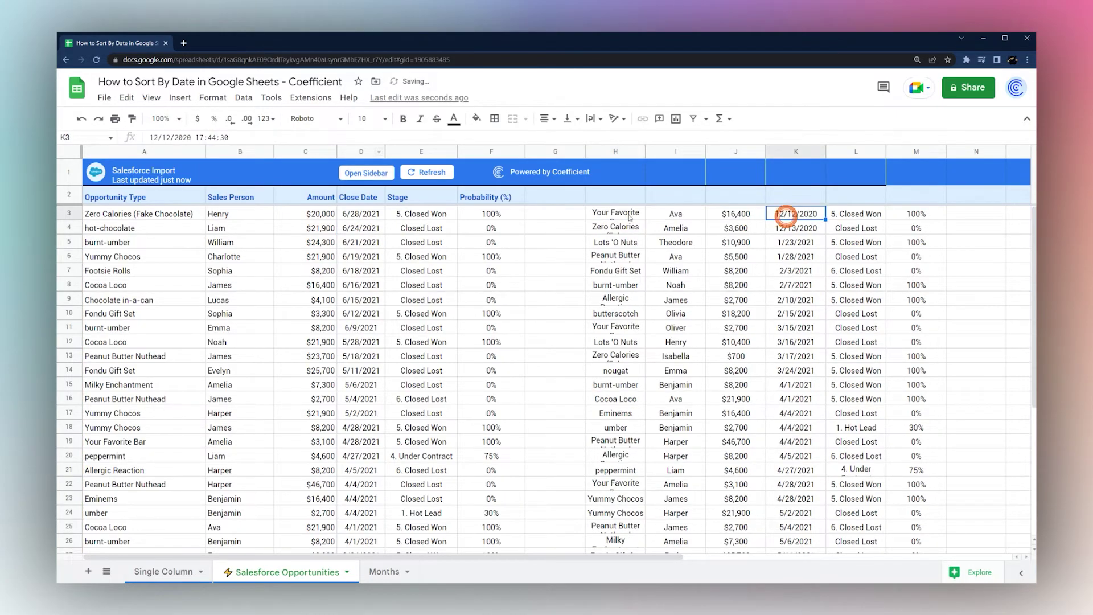
{"action": "left_click", "coordinate": [627, 214]}
{"action": "left_click_drag", "start_coordinate": [788, 215], "coordinate": [796, 300]}
{"action": "left_click", "coordinate": [621, 210]}
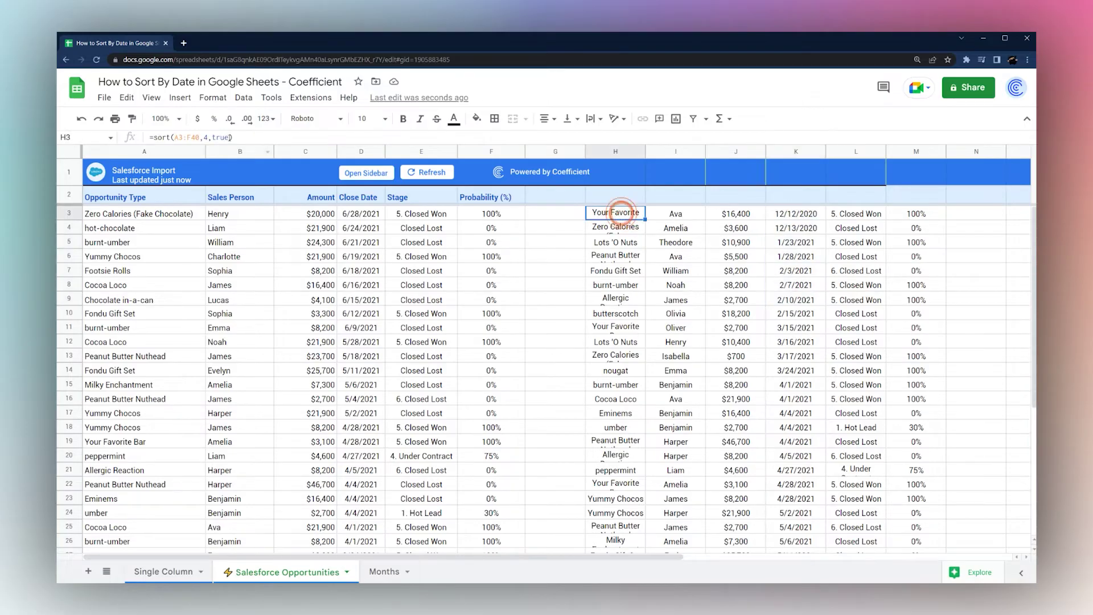
{"action": "double_click", "coordinate": [223, 137]}
{"action": "type", "text": "false"}
{"action": "key", "text": "Return"}
{"action": "left_click", "coordinate": [800, 215]}
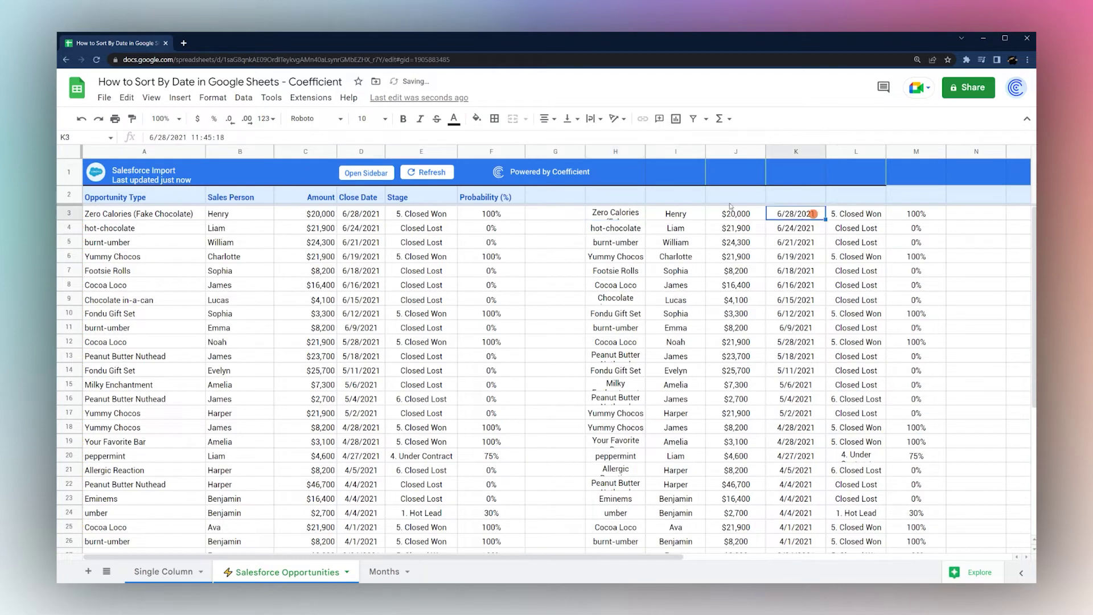
{"action": "left_click", "coordinate": [621, 214]}
Step: Add a secondary sort by column 2 ascending to the H3 SORT formula
{"action": "left_click", "coordinate": [232, 138]}
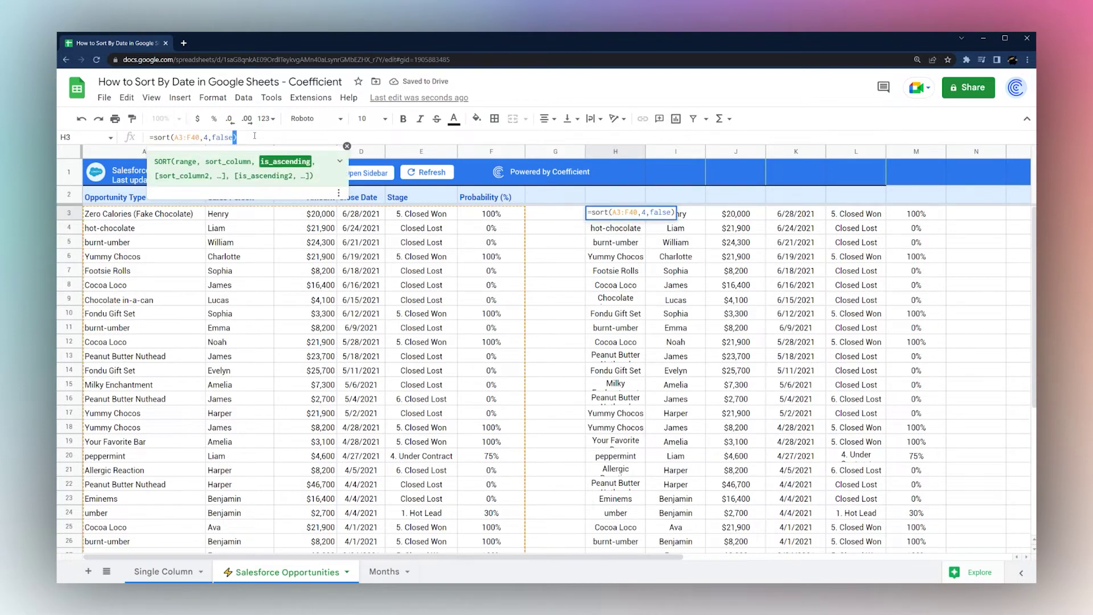
{"action": "type", "text": ",2,true)"}
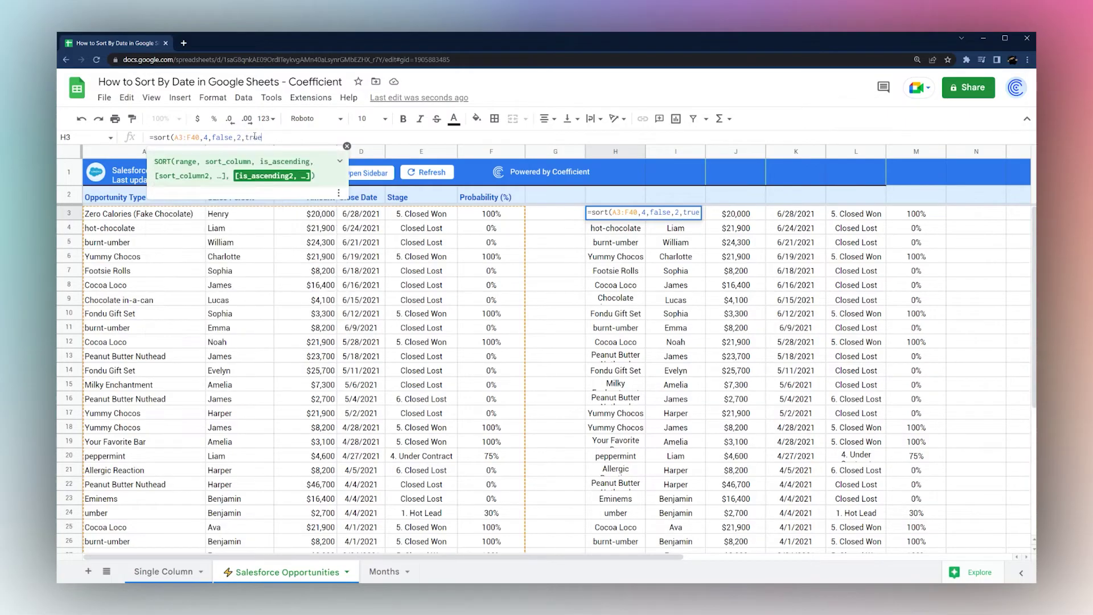
{"action": "key", "text": "Return"}
{"action": "left_click", "coordinate": [620, 214]}
{"action": "left_click", "coordinate": [676, 212]}
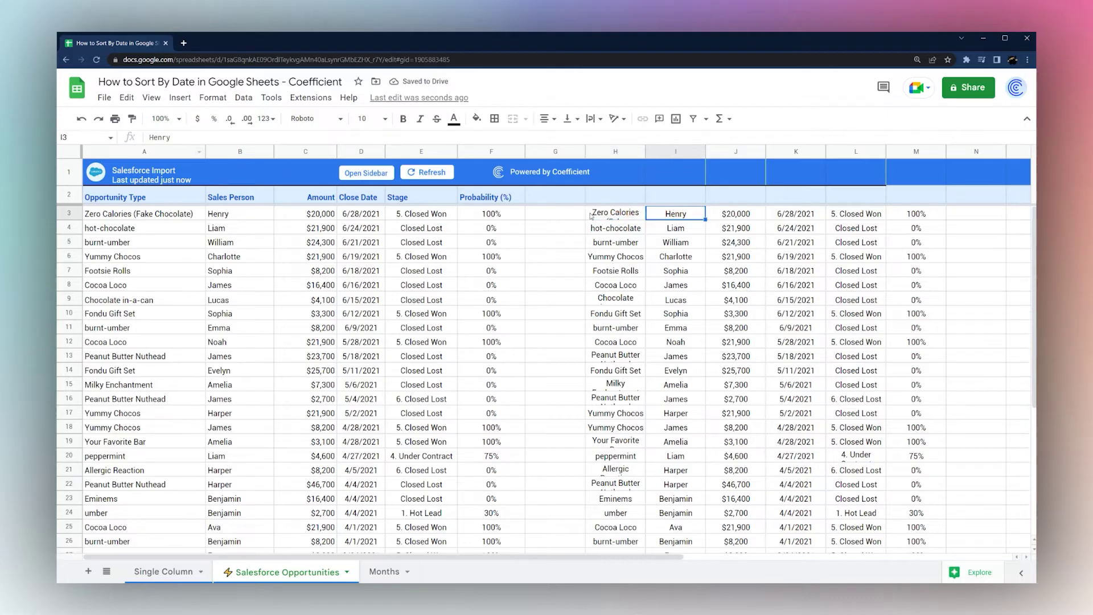
Step: Change the primary sort column to 2 so results group by Sales Person
{"action": "left_click", "coordinate": [604, 214]}
{"action": "left_click", "coordinate": [208, 137]}
{"action": "key", "text": "BackSpace"}
{"action": "type", "text": "2"}
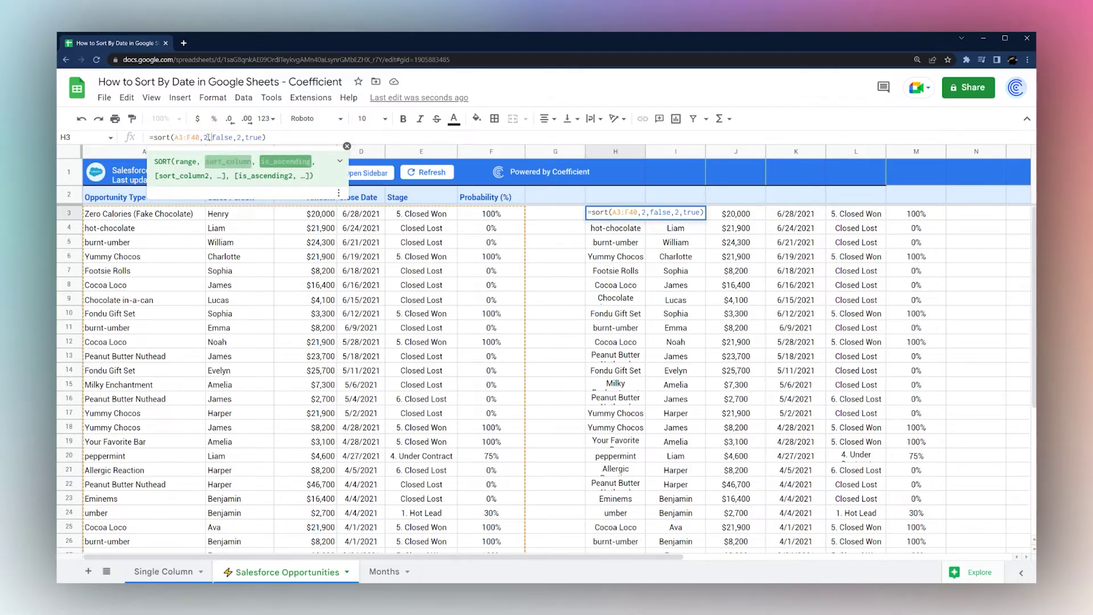
{"action": "key", "text": "Return"}
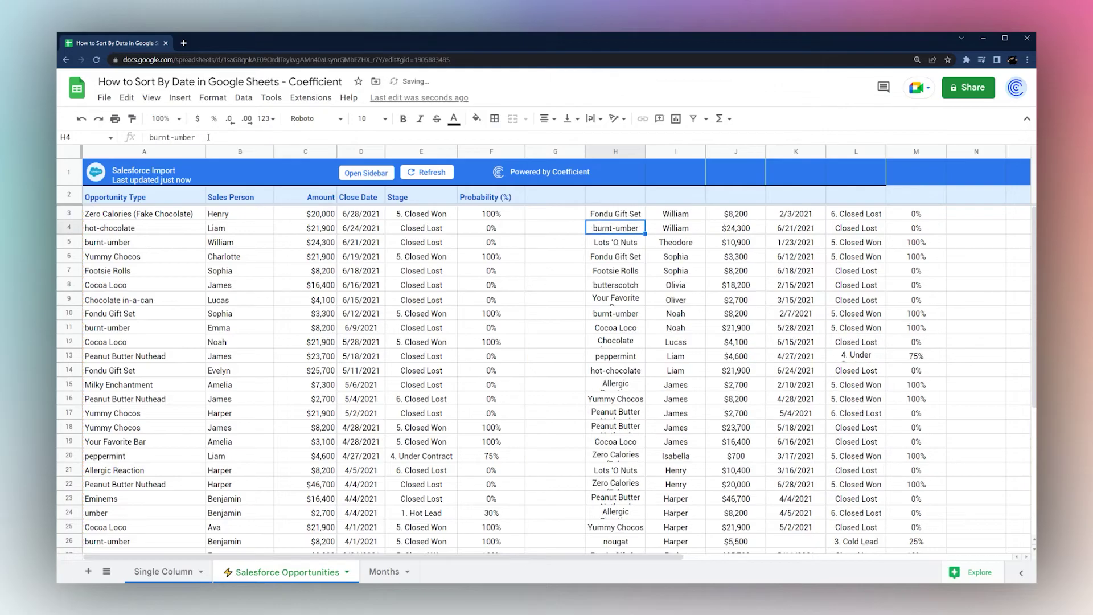
{"action": "left_click", "coordinate": [673, 217]}
{"action": "scroll", "coordinate": [708, 336], "scroll_direction": "down", "scroll_amount": 5}
{"action": "scroll", "coordinate": [692, 411], "scroll_direction": "up", "scroll_amount": 5}
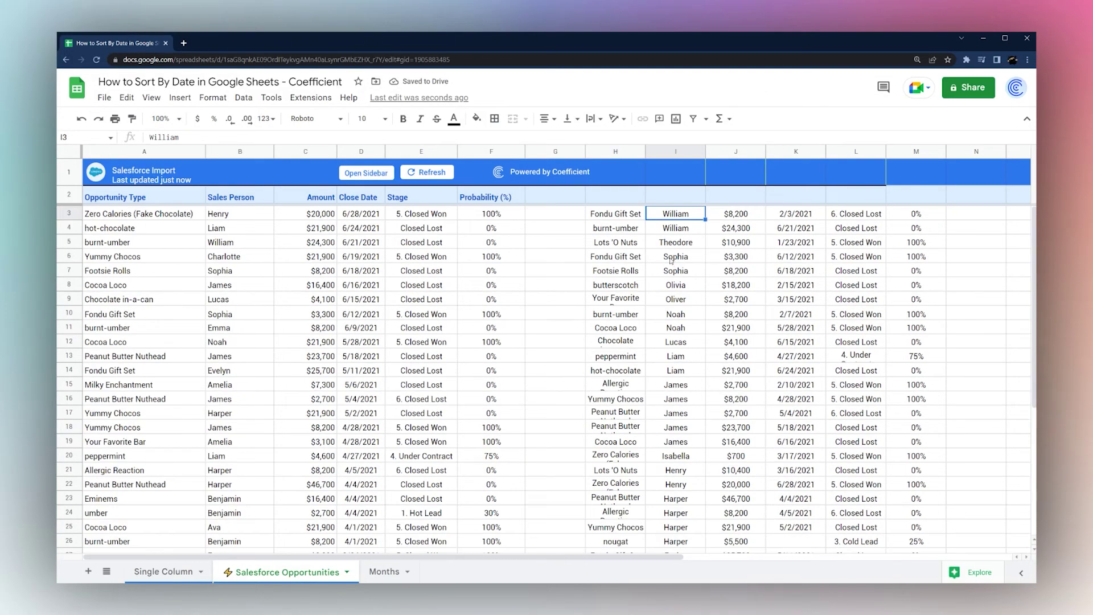
{"action": "left_click_drag", "start_coordinate": [625, 215], "coordinate": [678, 285]}
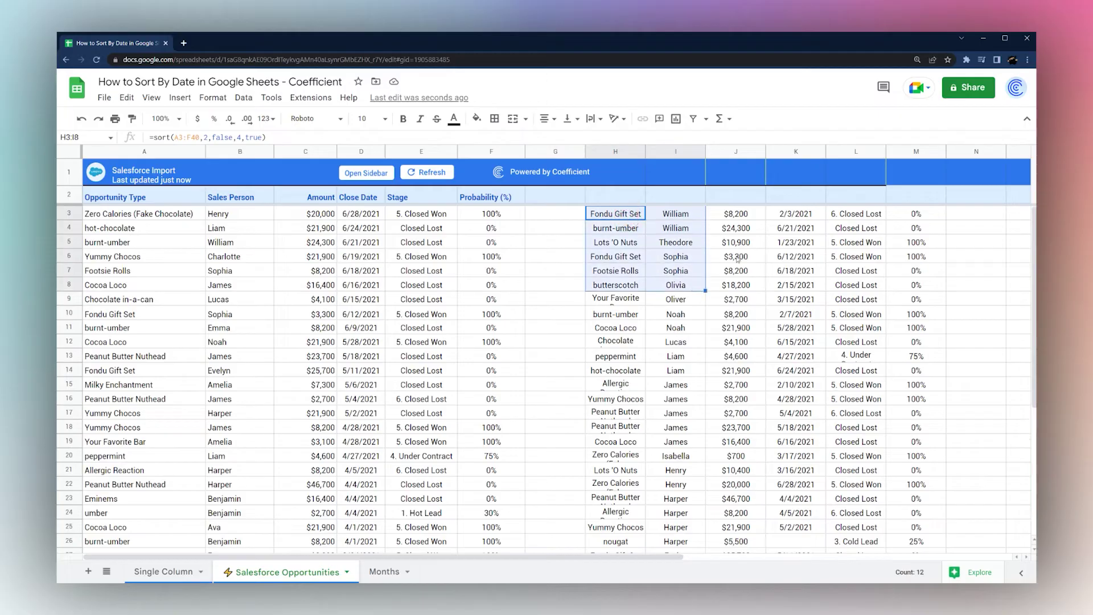
Step: Delete the H3 SORT formula, clearing its output from columns H:M
{"action": "left_click", "coordinate": [793, 221]}
{"action": "left_click", "coordinate": [615, 214]}
{"action": "key", "text": "Delete"}
{"action": "left_click", "coordinate": [144, 197]}
{"action": "key", "text": "ctrl+a"}
{"action": "left_click", "coordinate": [361, 299]}
{"action": "scroll", "coordinate": [144, 233], "scroll_direction": "up", "scroll_amount": 5}
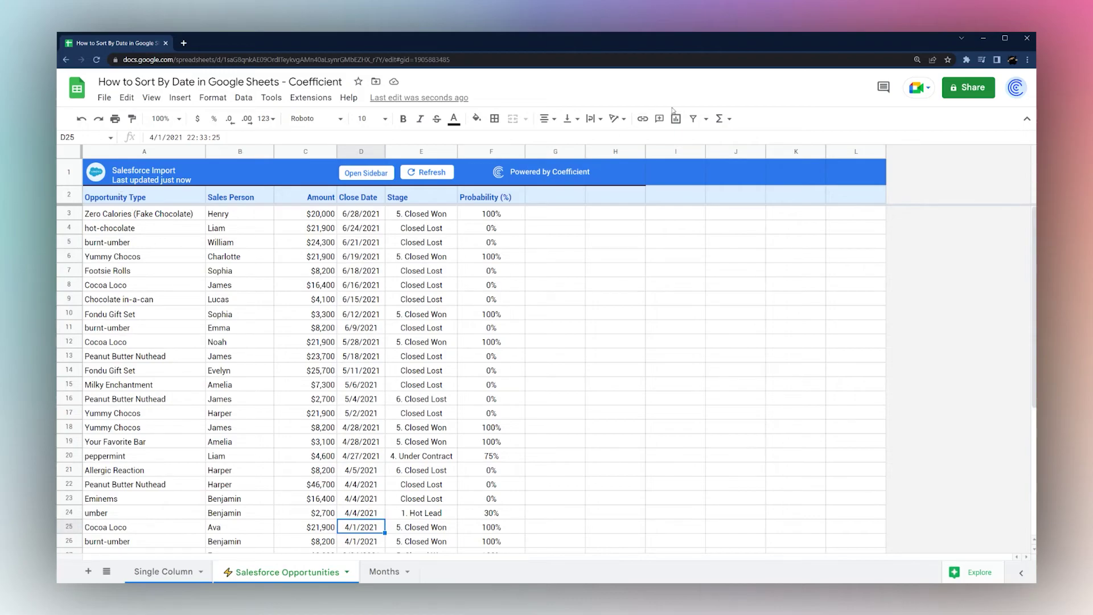
Step: Select rows 2–40 of the opportunities table and create a filter on them
{"action": "left_click", "coordinate": [70, 171]}
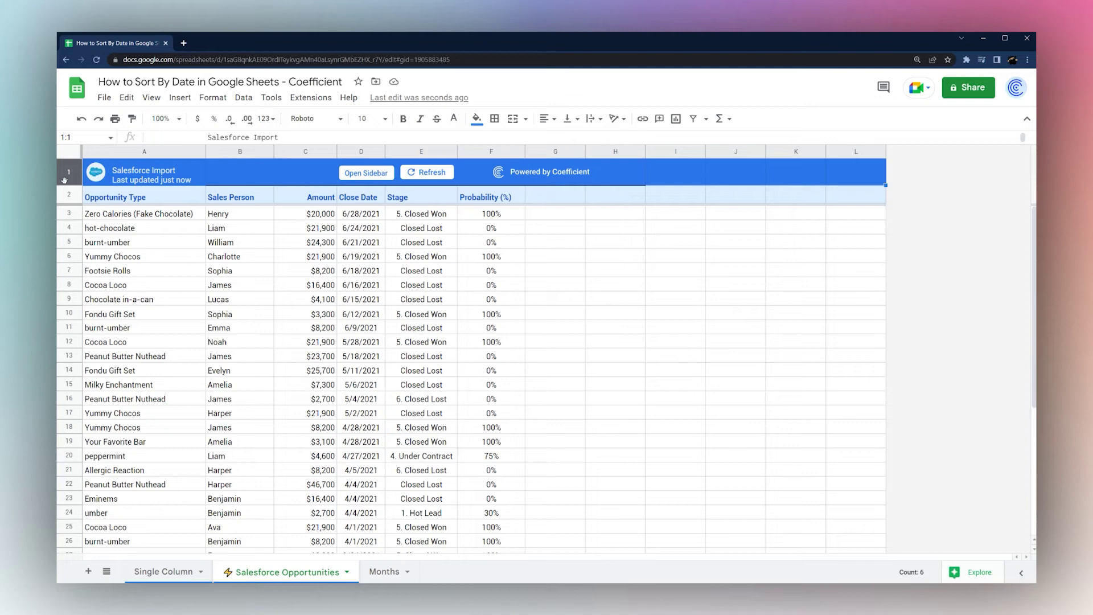
{"action": "left_click", "coordinate": [79, 155]}
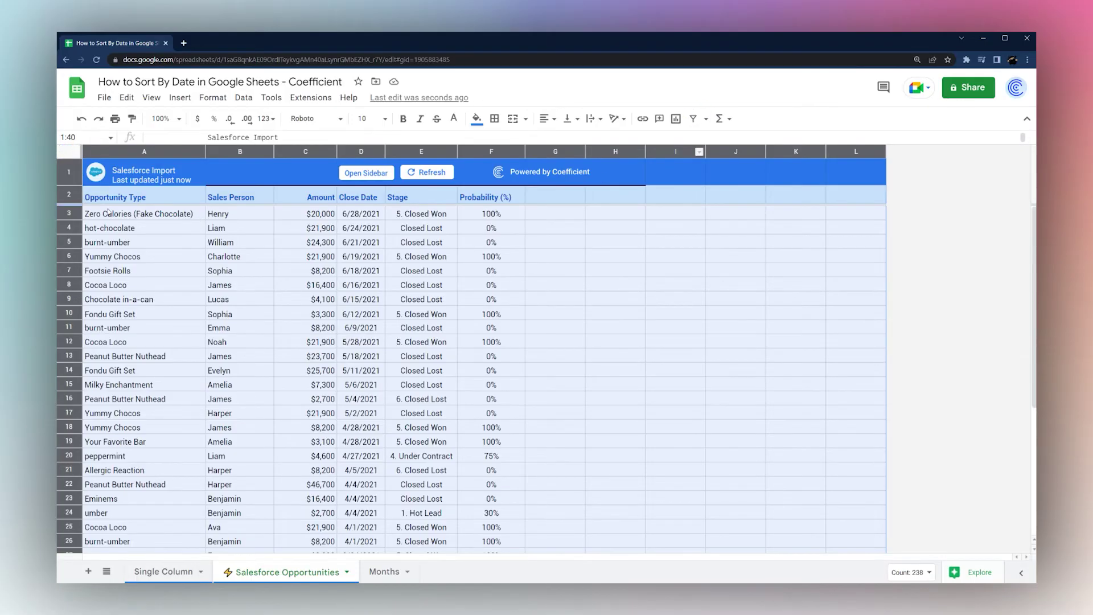
{"action": "scroll", "coordinate": [100, 205], "scroll_direction": "down", "scroll_amount": 10}
{"action": "scroll", "coordinate": [126, 267], "scroll_direction": "up", "scroll_amount": 10}
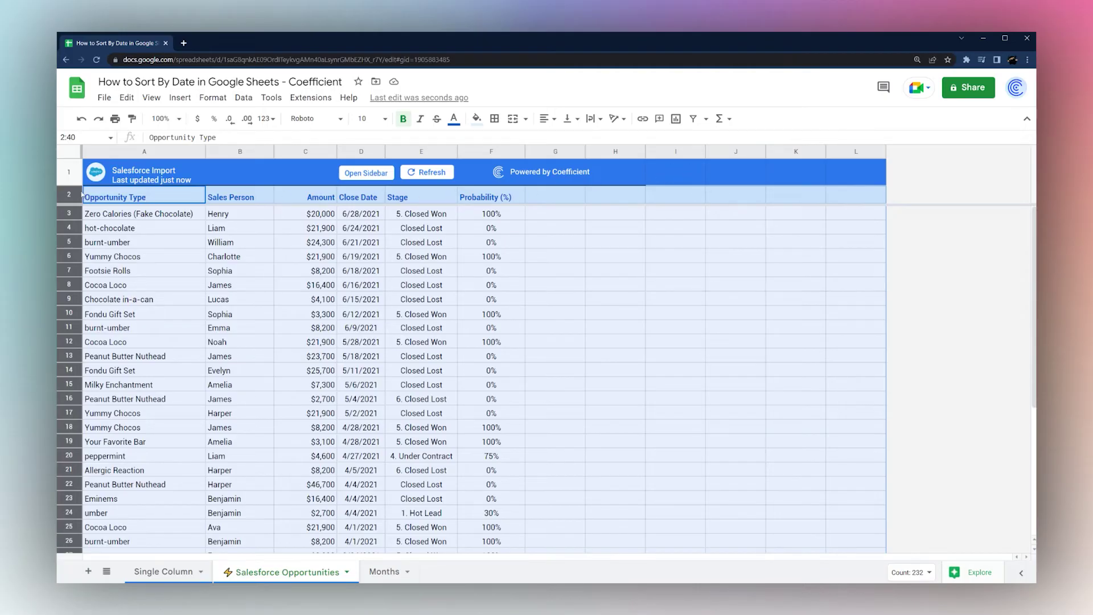
{"action": "left_click", "coordinate": [77, 168], "text": "shift"}
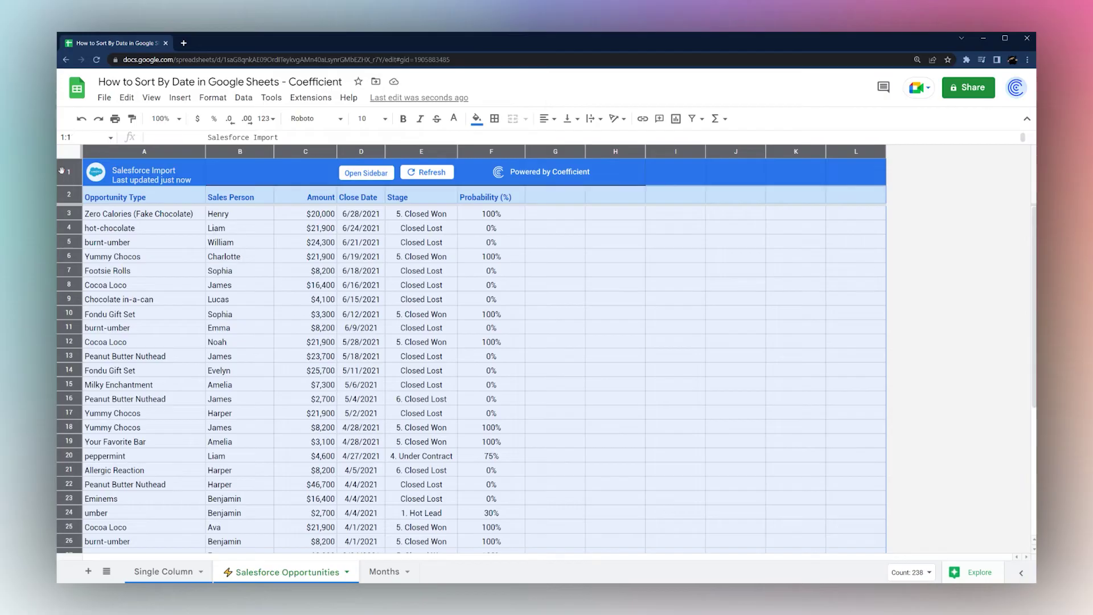
{"action": "key", "text": "ctrl+z"}
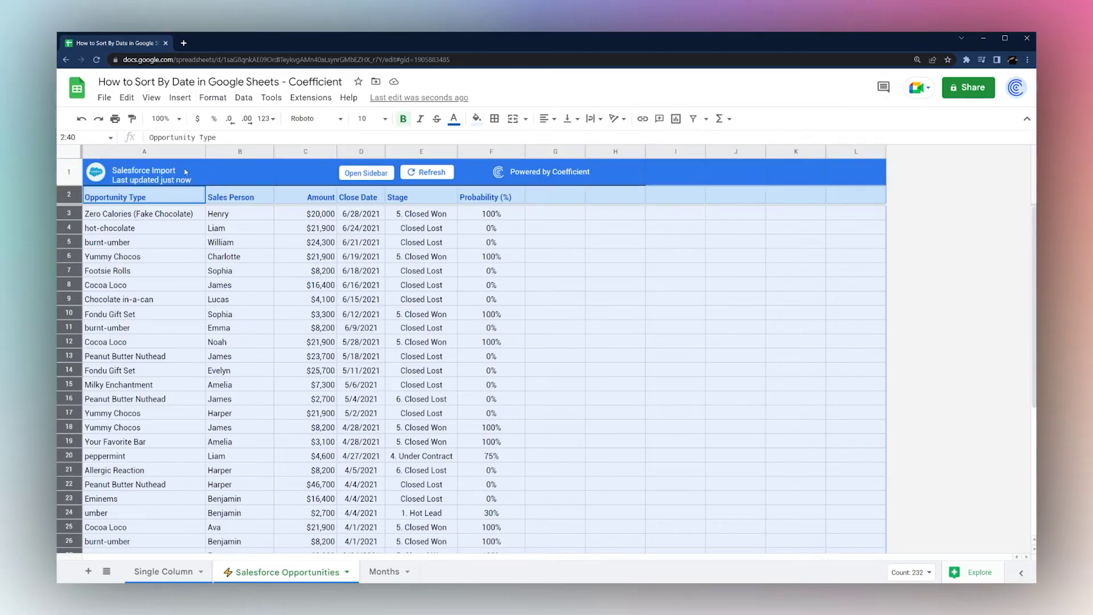
{"action": "left_click", "coordinate": [694, 120]}
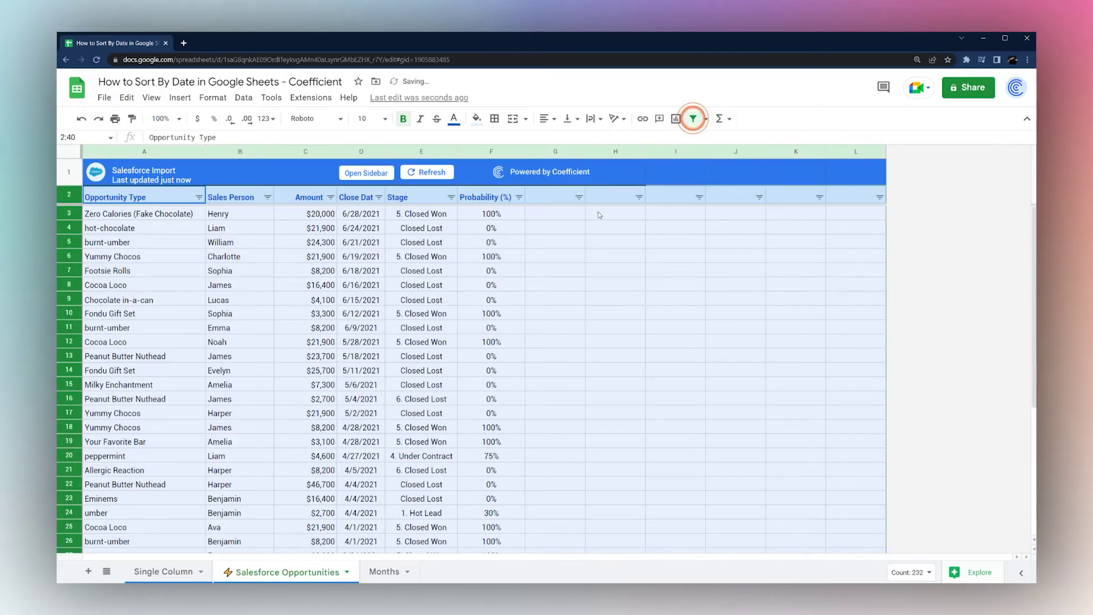
Step: Sort via filters by Close Date ascending, then newest first, then Sales Person A→Z
{"action": "left_click", "coordinate": [379, 197]}
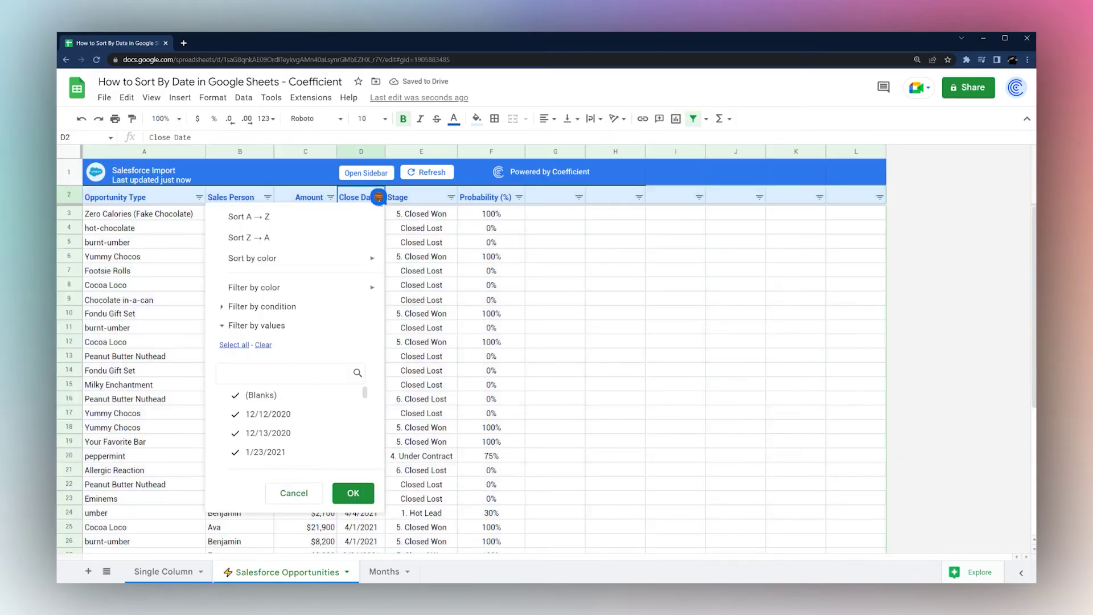
{"action": "left_click", "coordinate": [266, 218]}
{"action": "left_click", "coordinate": [379, 197]}
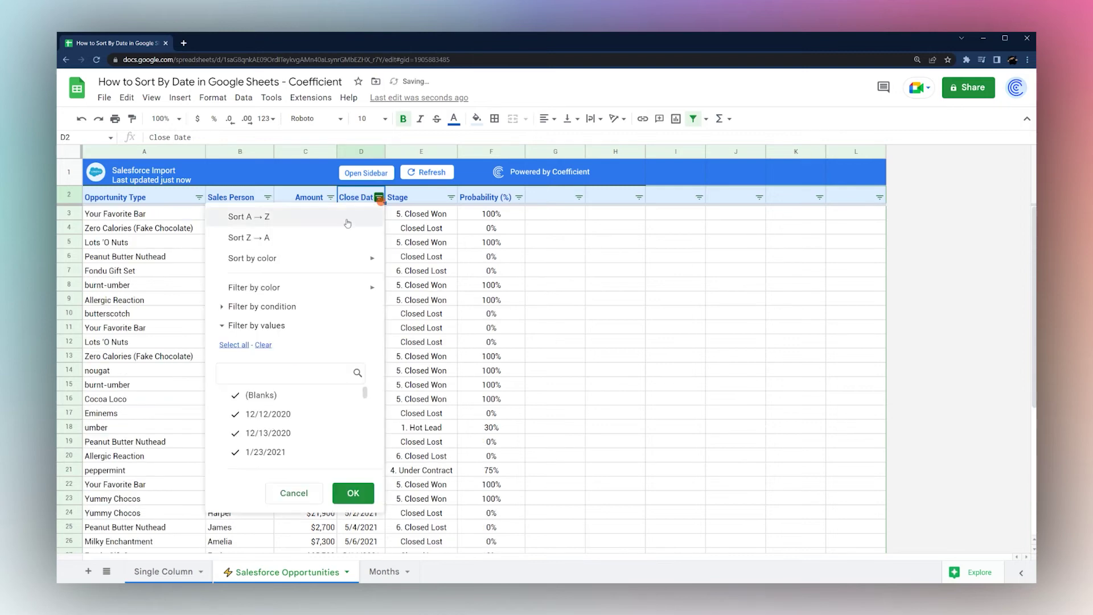
{"action": "left_click", "coordinate": [261, 238]}
{"action": "left_click", "coordinate": [268, 198]}
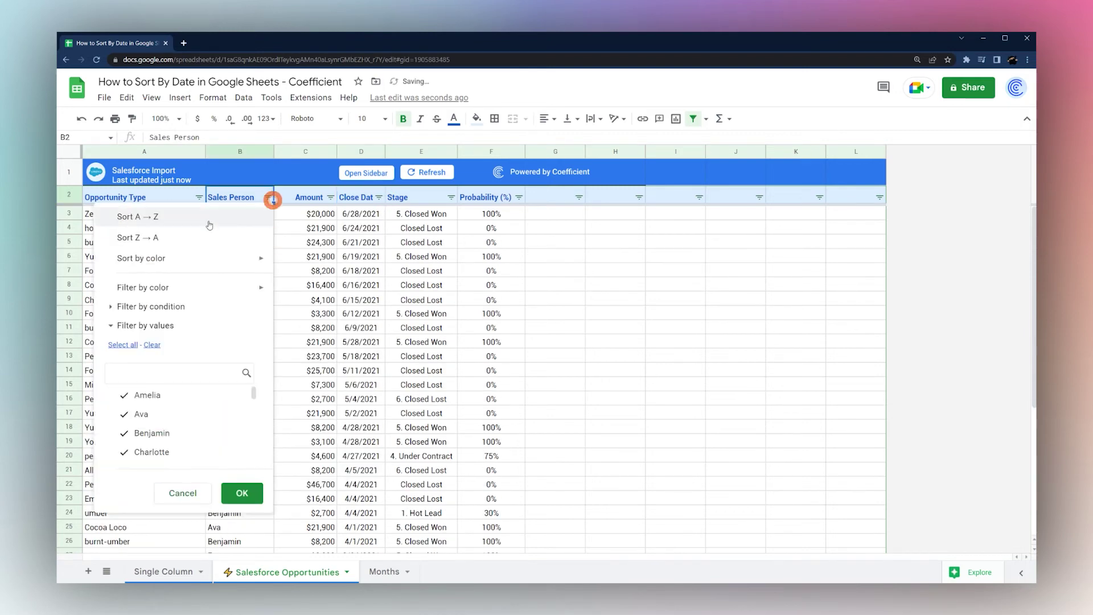
{"action": "left_click", "coordinate": [194, 217]}
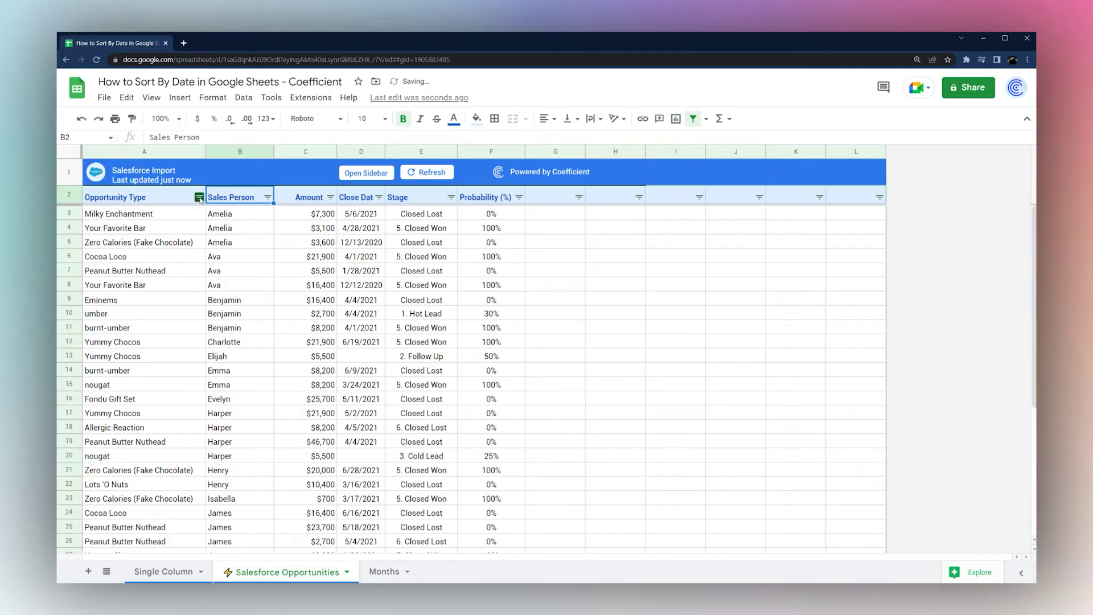
Step: Sort Opportunity Type A→Z, Z→A, and finally back to A→Z
{"action": "left_click", "coordinate": [199, 197]}
{"action": "left_click", "coordinate": [228, 216]}
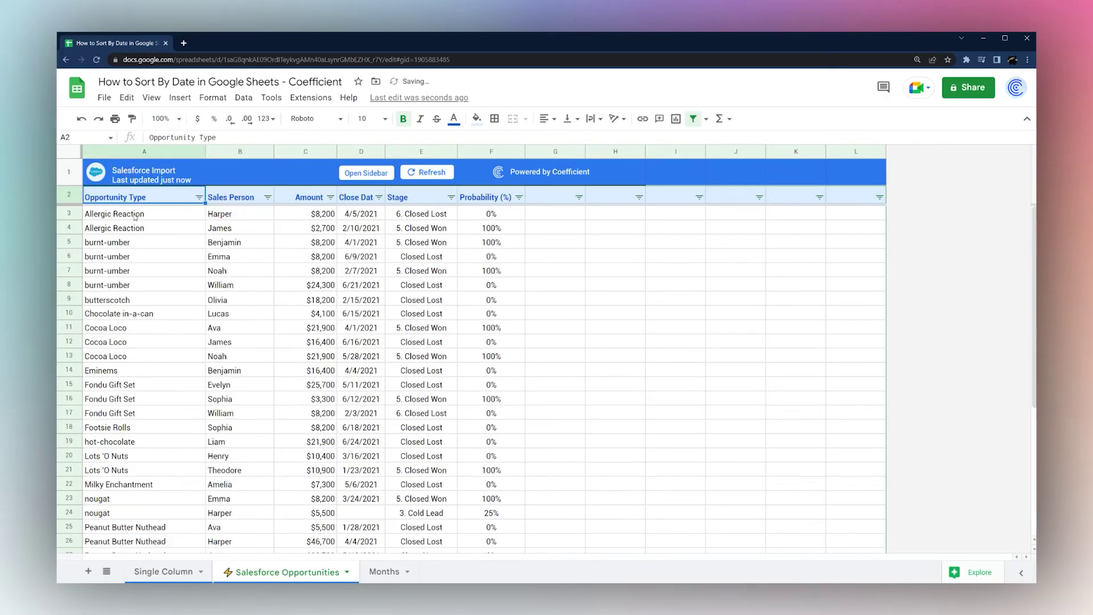
{"action": "left_click", "coordinate": [199, 197]}
{"action": "left_click", "coordinate": [222, 238]}
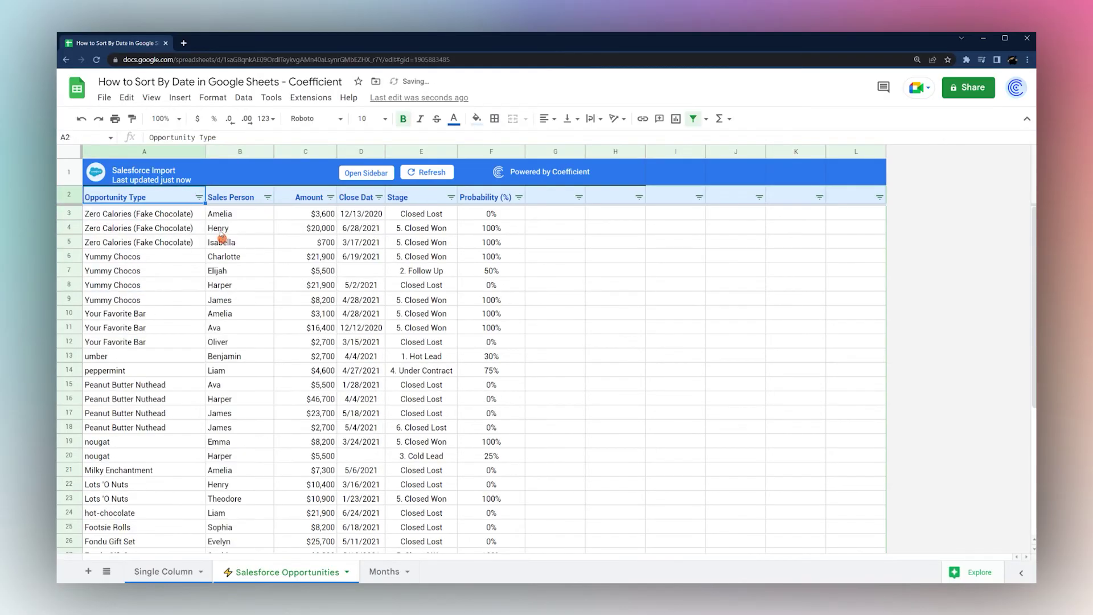
{"action": "left_click", "coordinate": [199, 197]}
{"action": "left_click", "coordinate": [260, 220]}
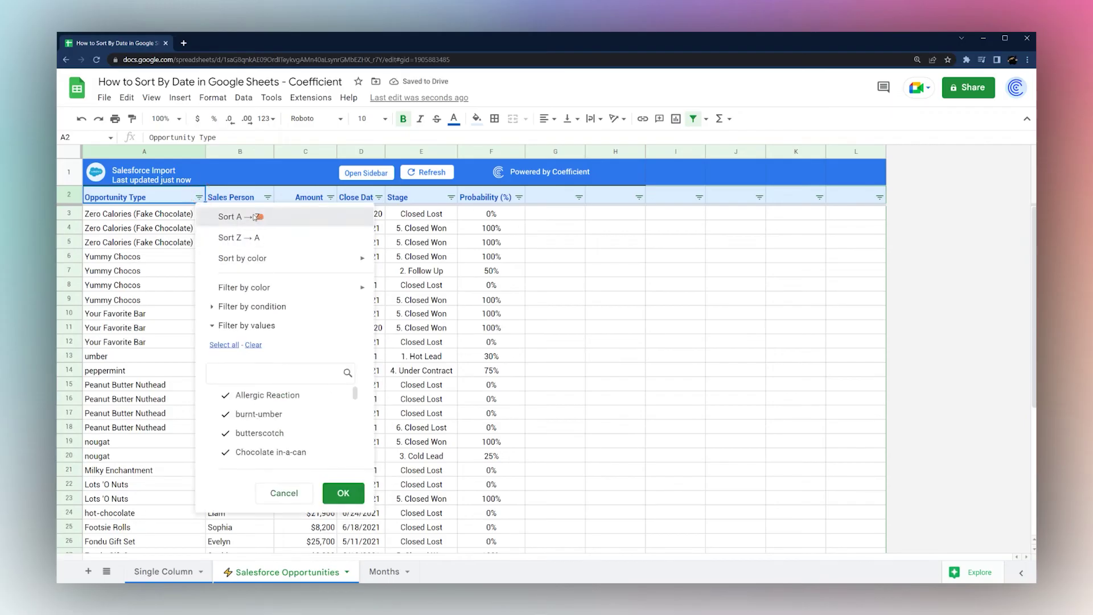
{"action": "left_click", "coordinate": [199, 198]}
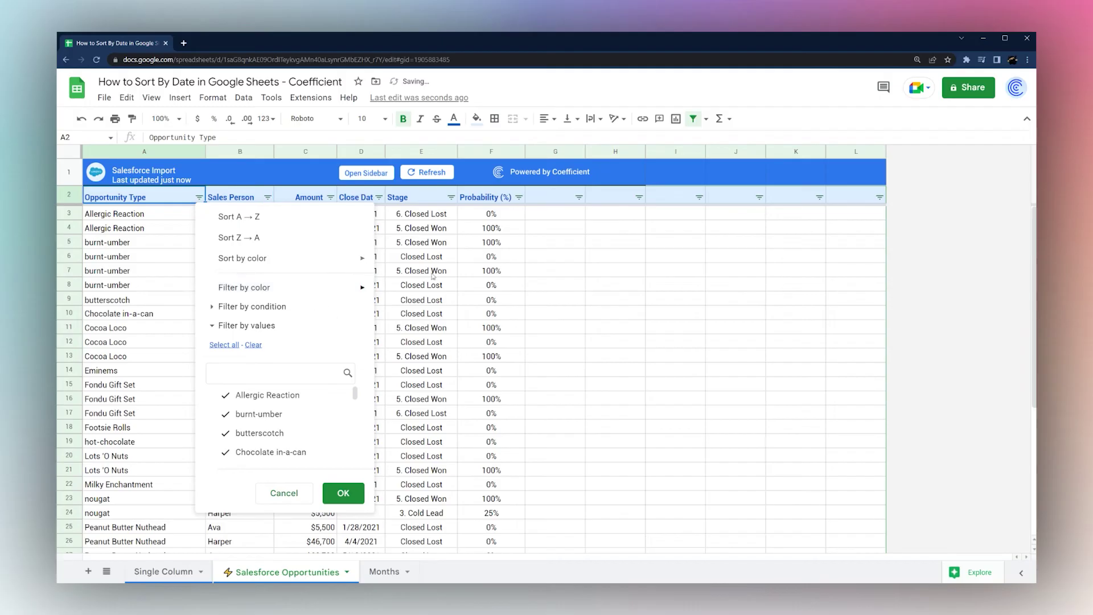
Step: Open the Probability (%) and Amount filter menus and close them without sorting
{"action": "left_click", "coordinate": [519, 197]}
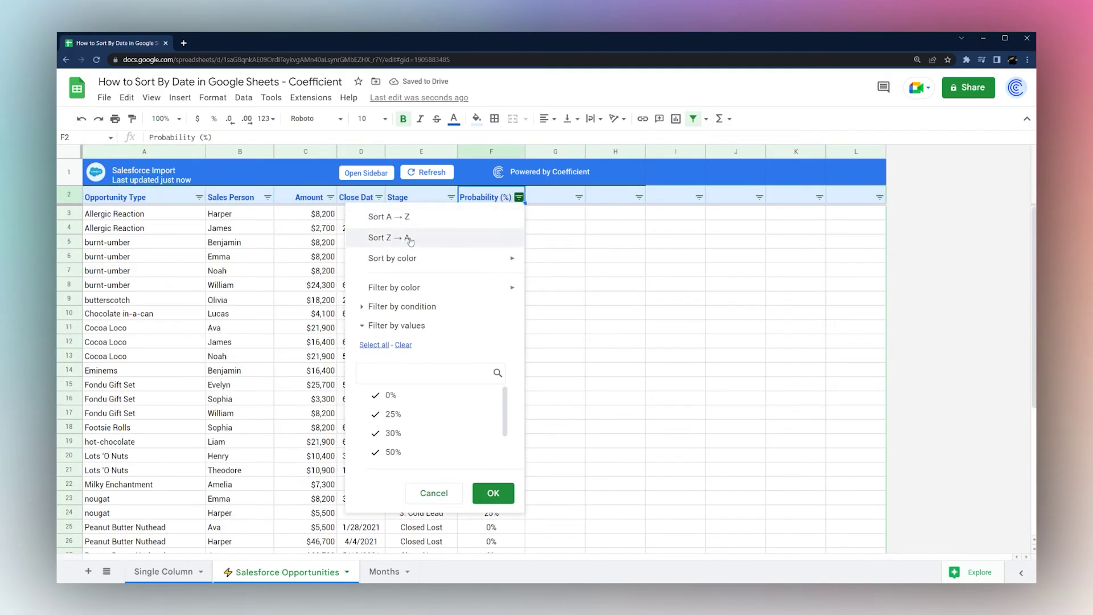
{"action": "left_click", "coordinate": [569, 217]}
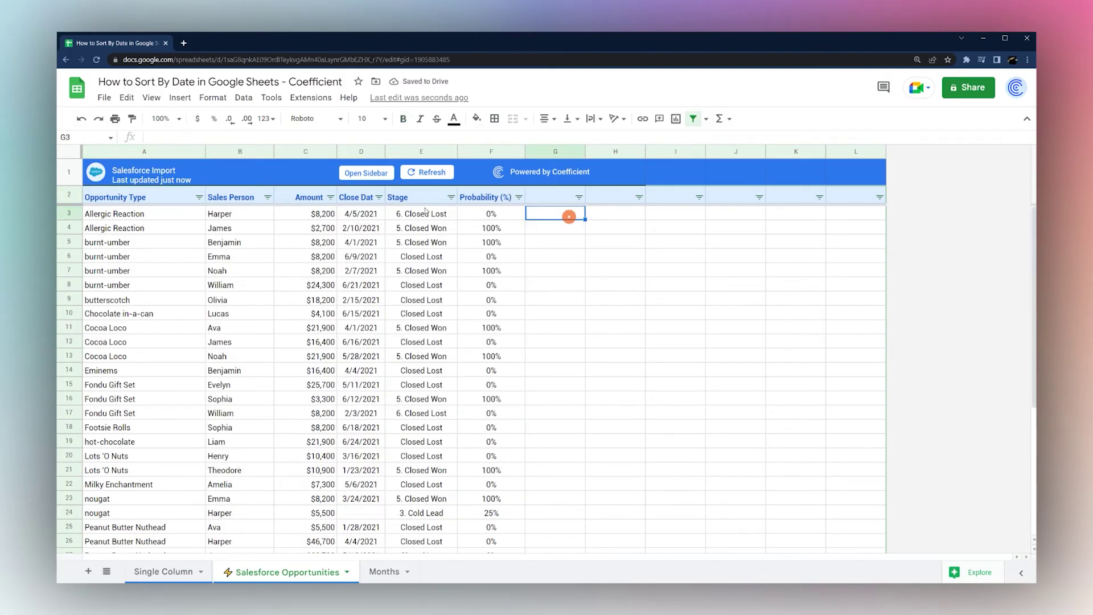
{"action": "left_click", "coordinate": [330, 197]}
{"action": "left_click", "coordinate": [491, 242]}
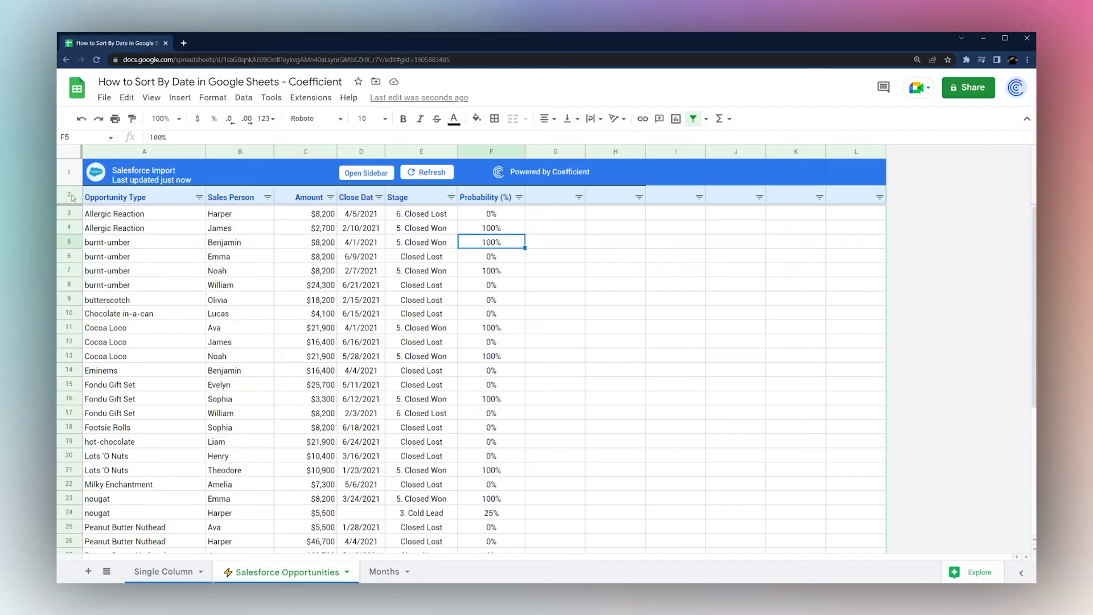
{"action": "left_click_drag", "start_coordinate": [69, 197], "coordinate": [74, 546]}
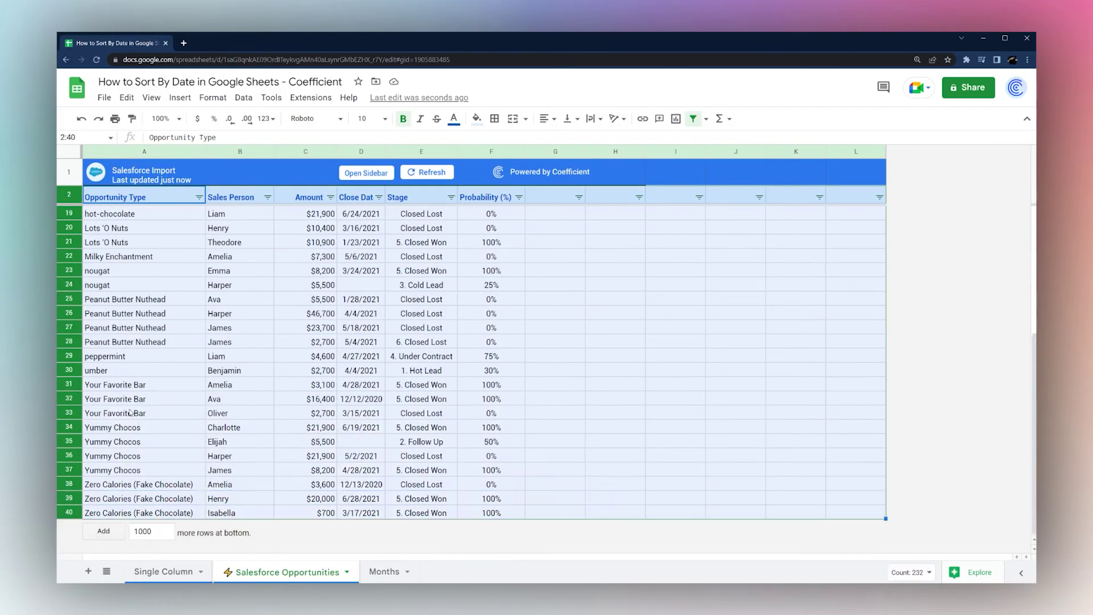
{"action": "scroll", "coordinate": [248, 363], "scroll_direction": "up", "scroll_amount": 5}
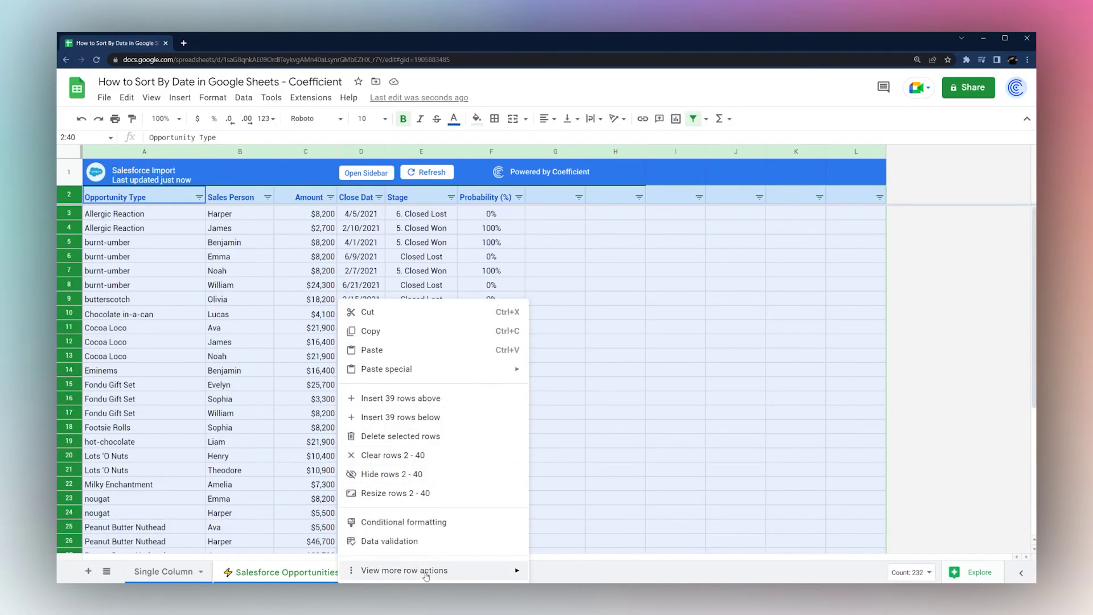
{"action": "mouse_move", "coordinate": [425, 572]}
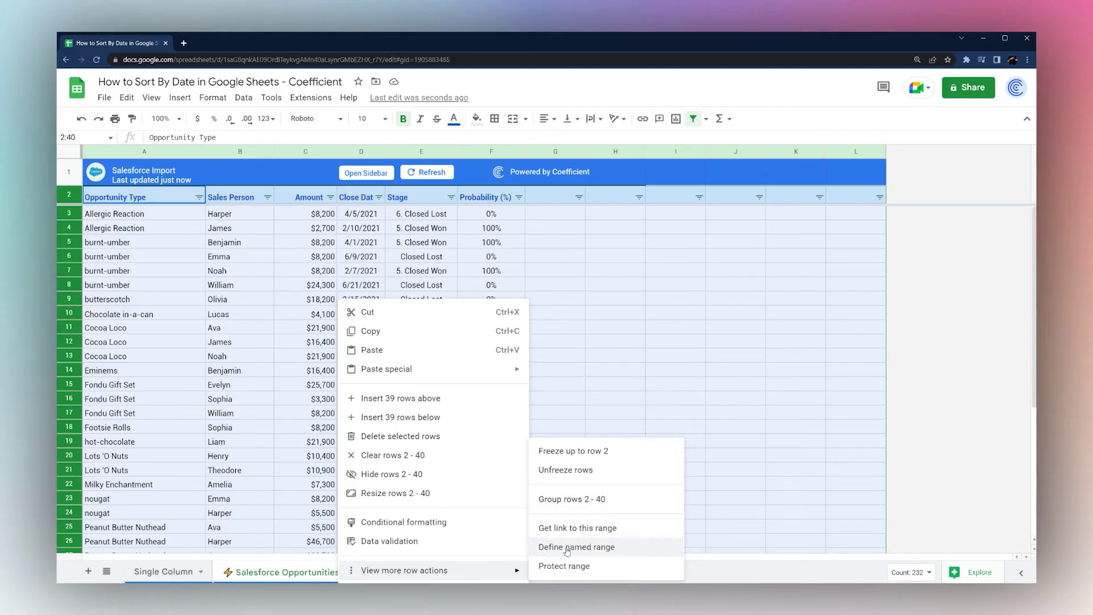
{"action": "left_click", "coordinate": [243, 98]}
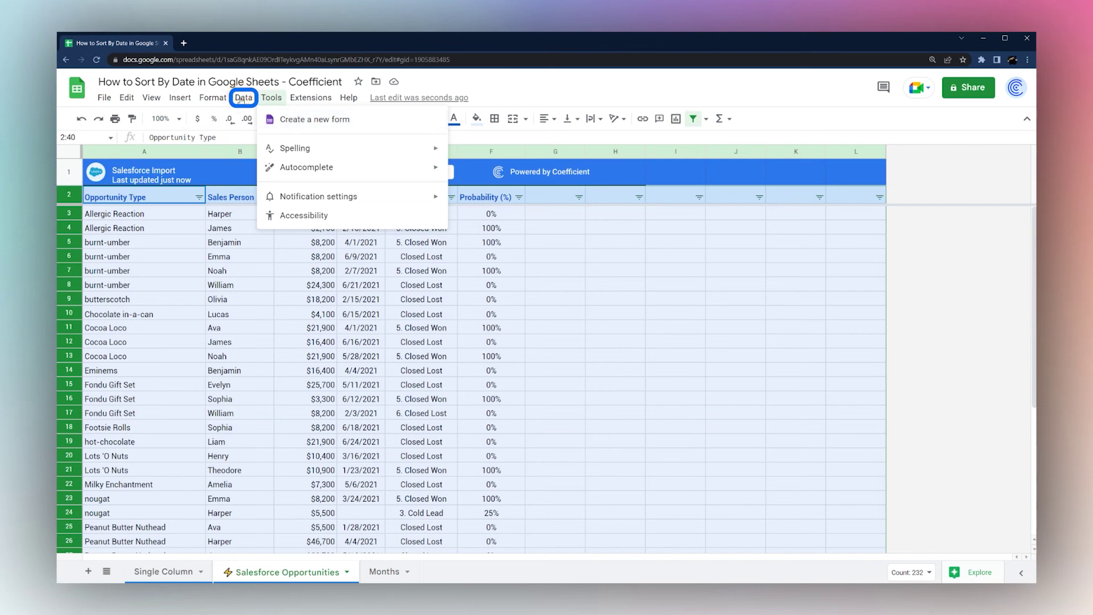
{"action": "mouse_move", "coordinate": [319, 139]}
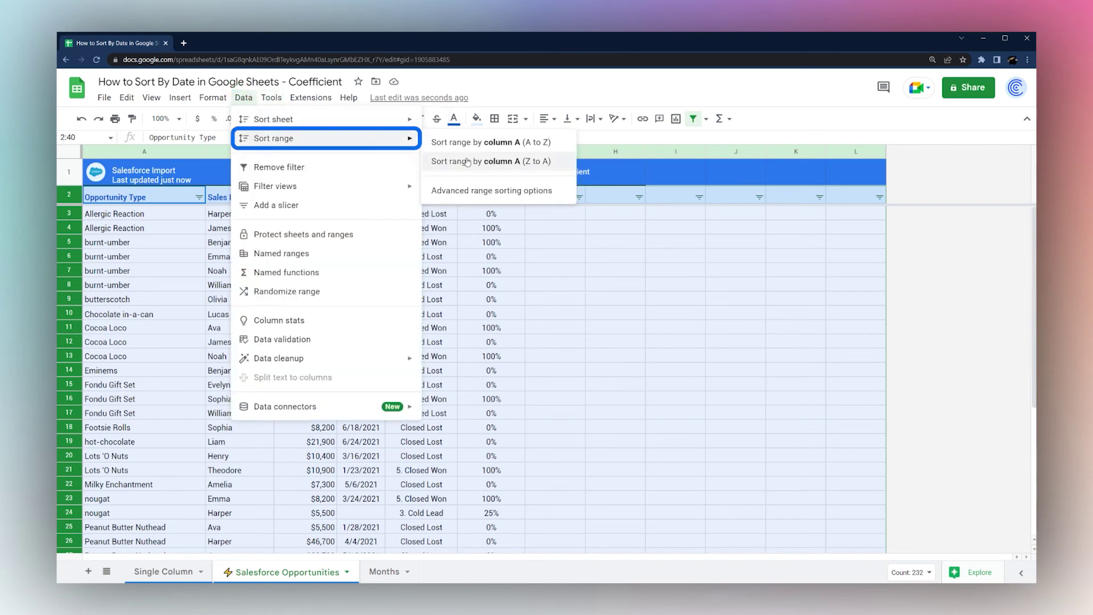
{"action": "left_click", "coordinate": [220, 331]}
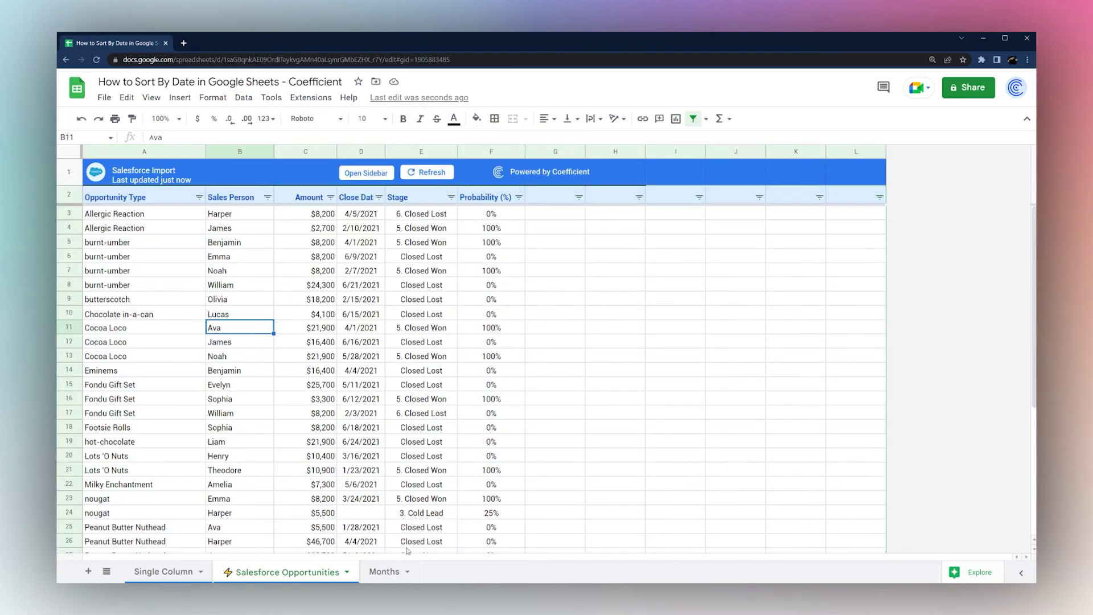
Step: On the Months tab, enter =sort(A2:A13,month(A2:A13&1),1) in B2 and check B2:B13
{"action": "left_click", "coordinate": [390, 573]}
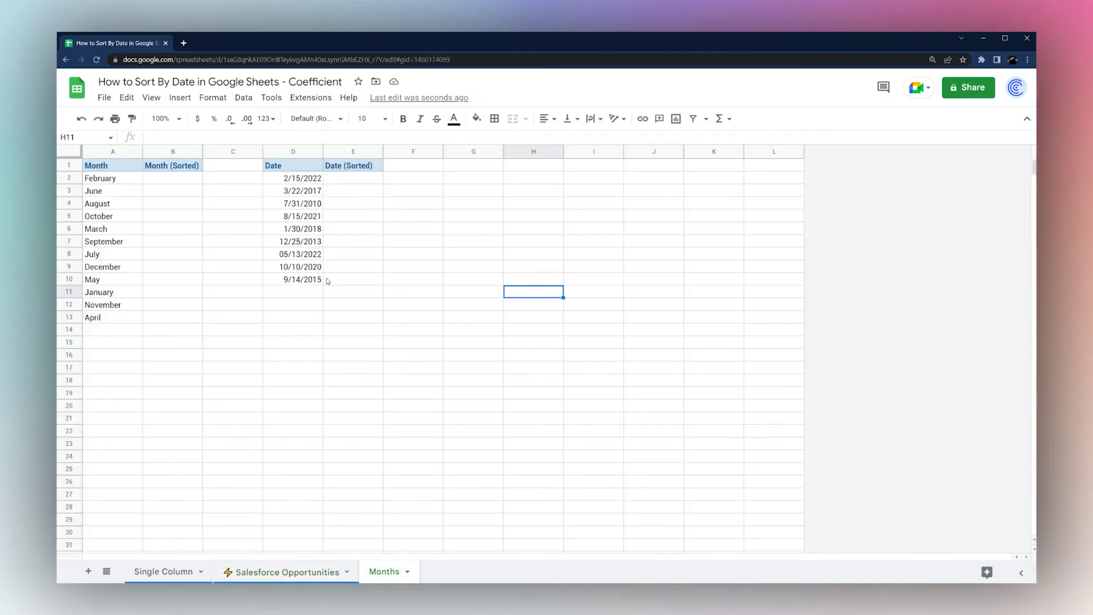
{"action": "left_click_drag", "start_coordinate": [102, 180], "coordinate": [102, 316]}
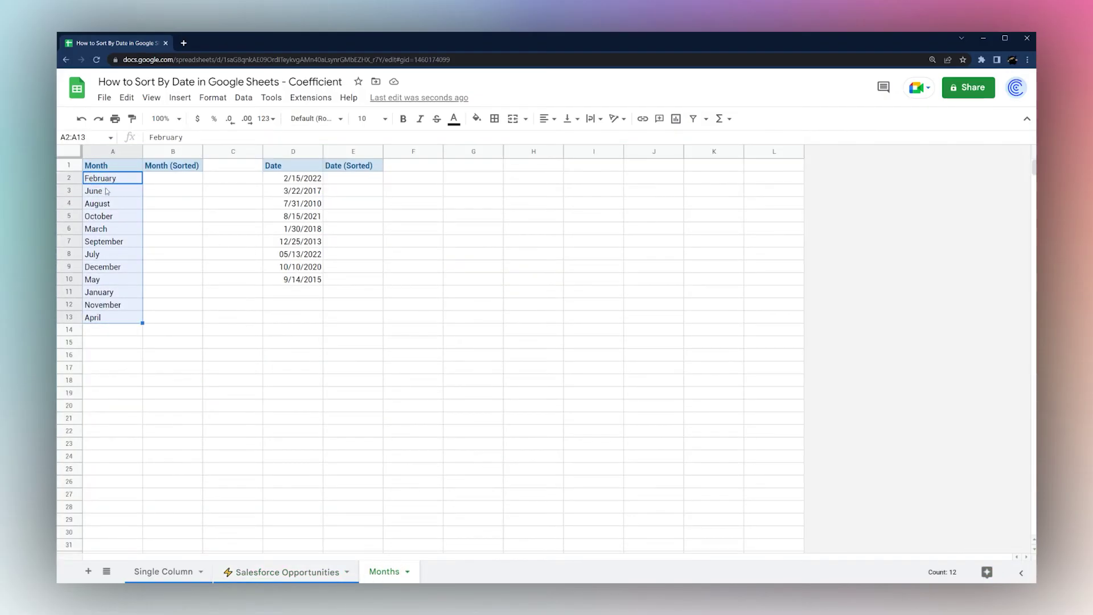
{"action": "left_click", "coordinate": [172, 181]}
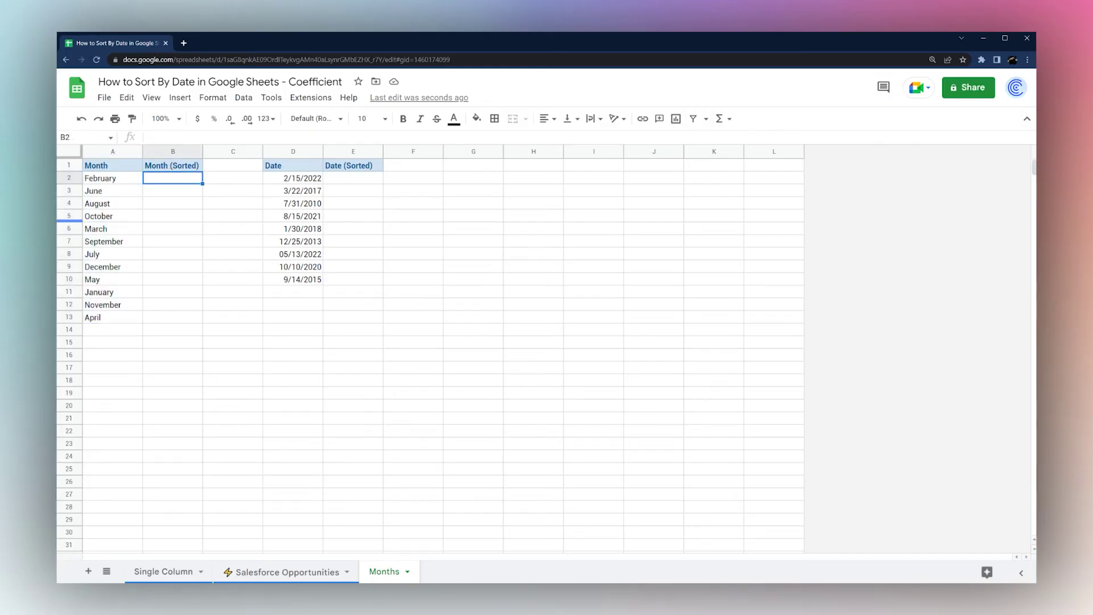
{"action": "left_click", "coordinate": [174, 182]}
{"action": "type", "text": "=sort("}
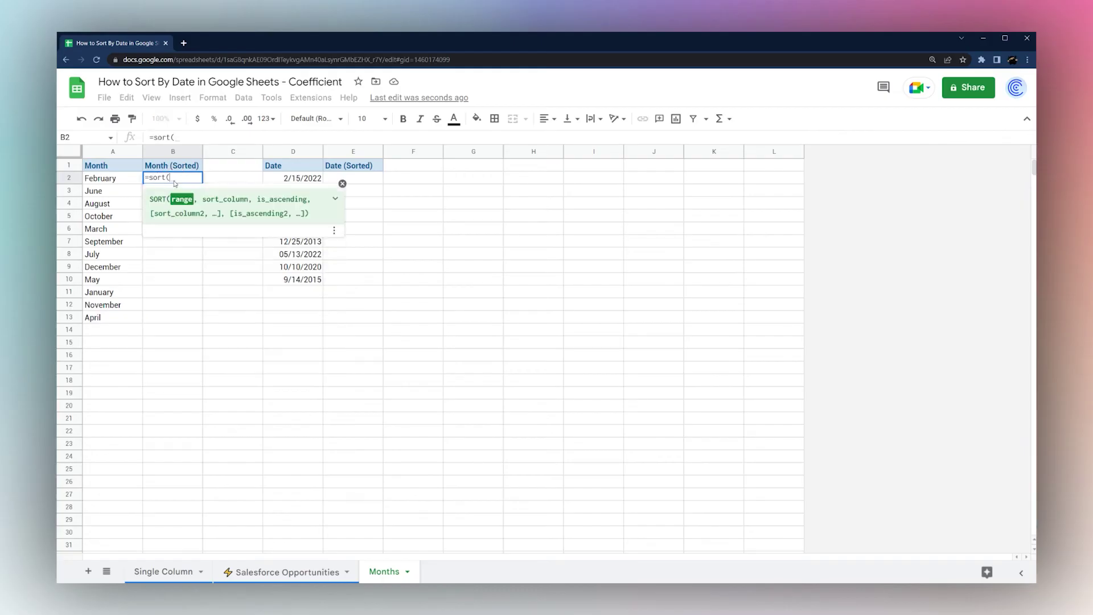
{"action": "left_click_drag", "start_coordinate": [110, 178], "coordinate": [102, 321]}
{"action": "type", "text": ", "}
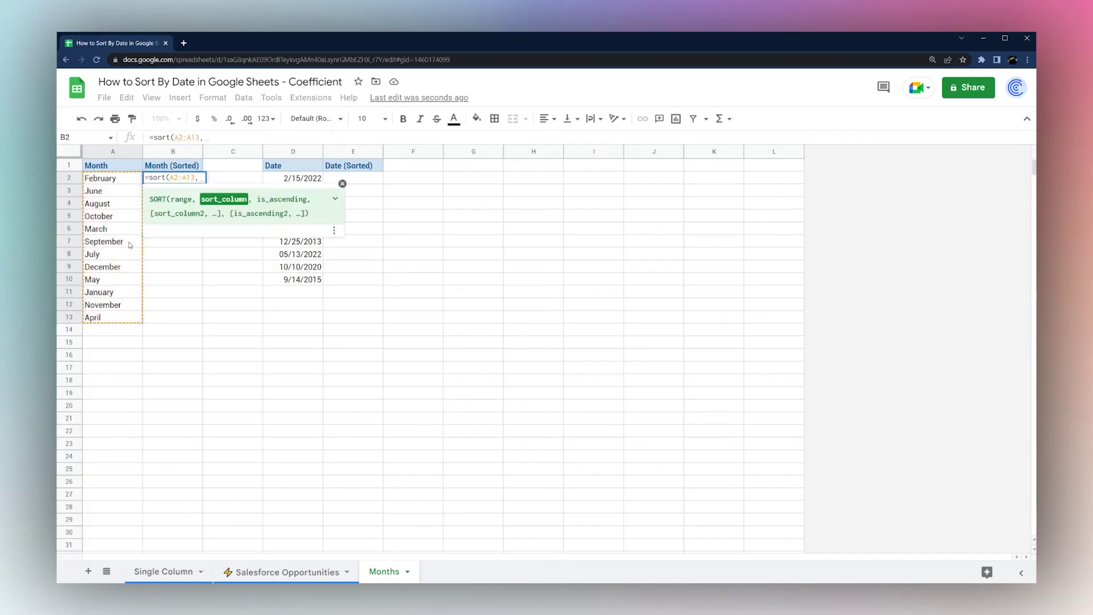
{"action": "type", "text": "month("}
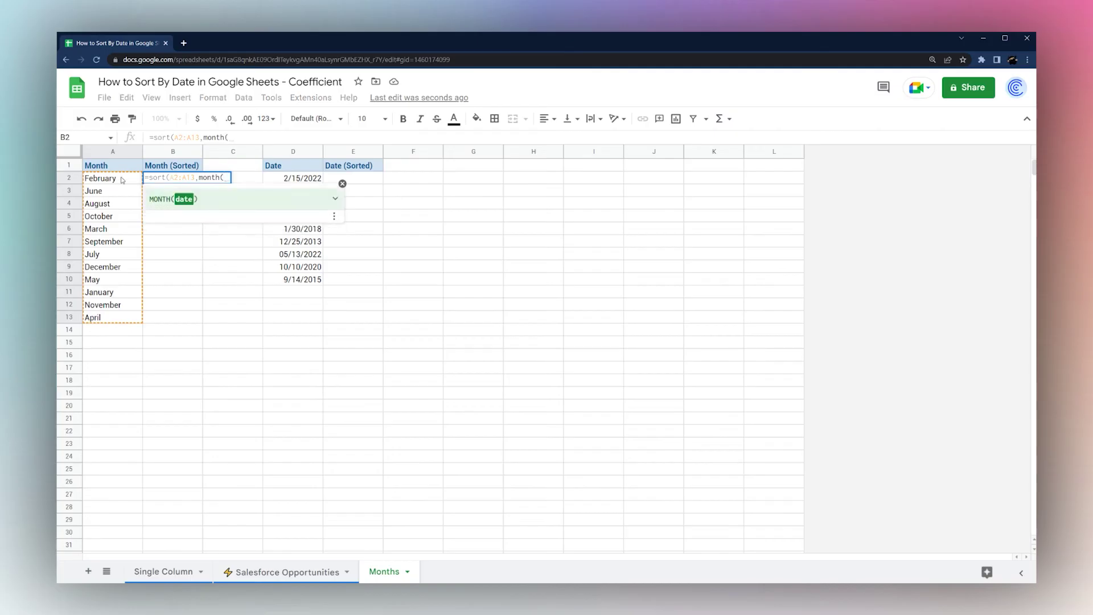
{"action": "left_click_drag", "start_coordinate": [121, 179], "coordinate": [109, 321]}
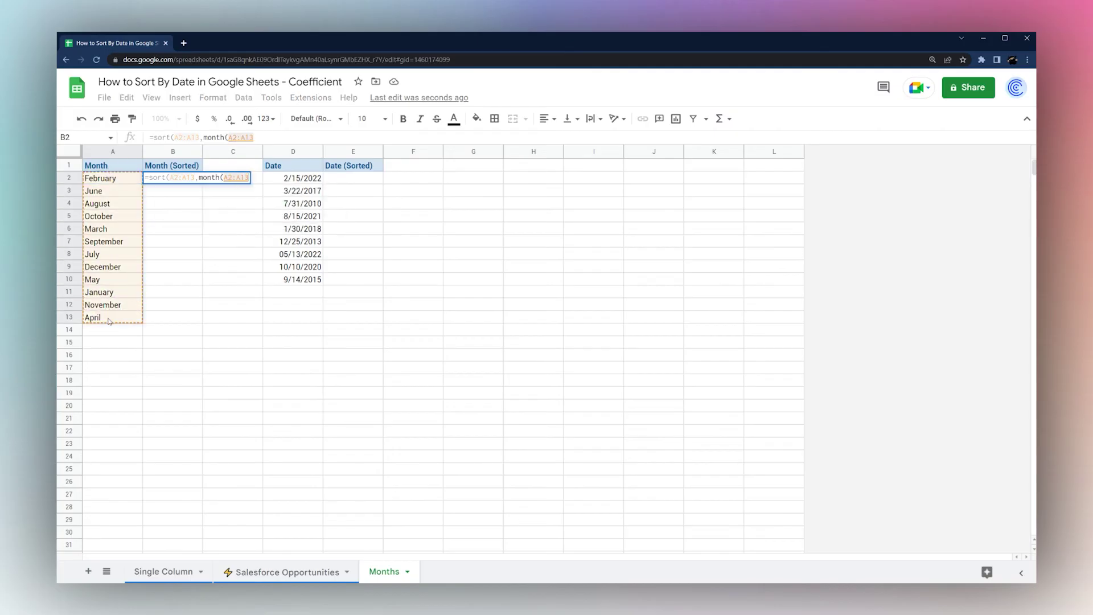
{"action": "type", "text": "&1),1)"}
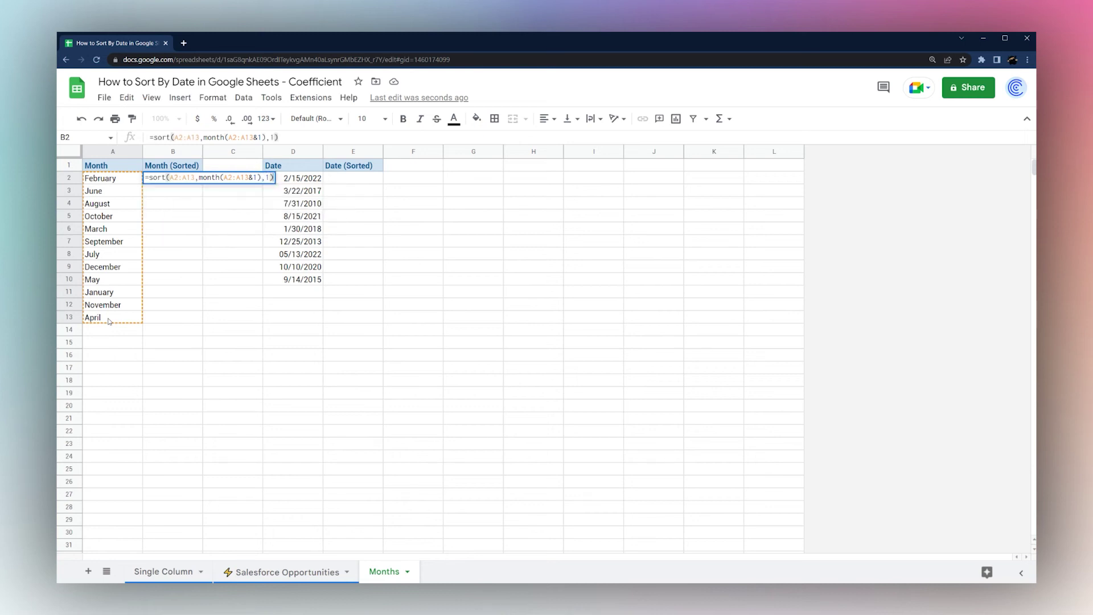
{"action": "key", "text": "Return"}
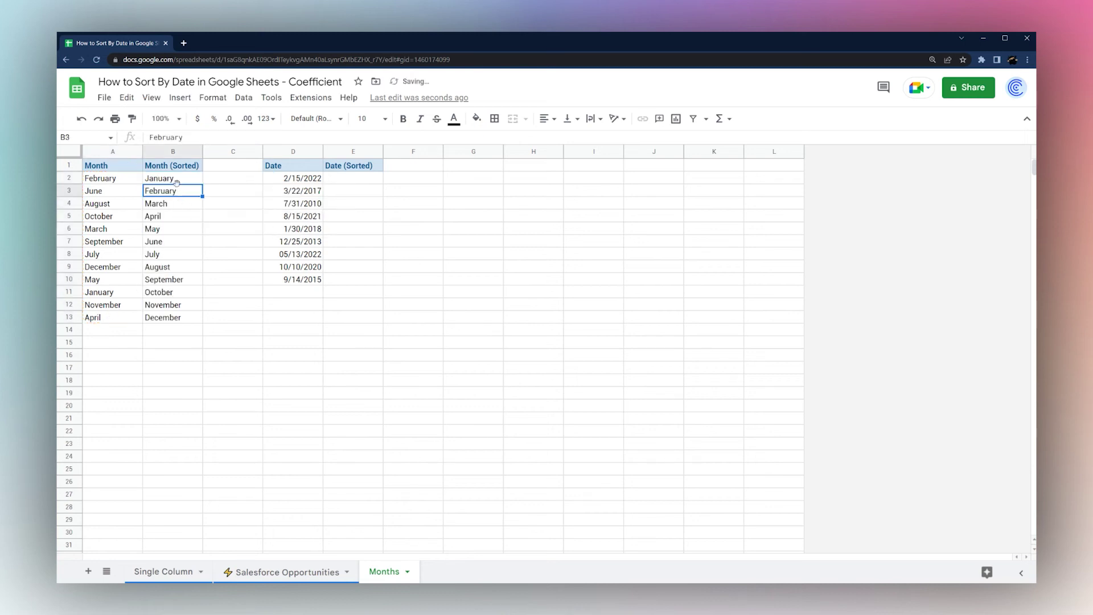
{"action": "left_click_drag", "start_coordinate": [175, 179], "coordinate": [167, 321]}
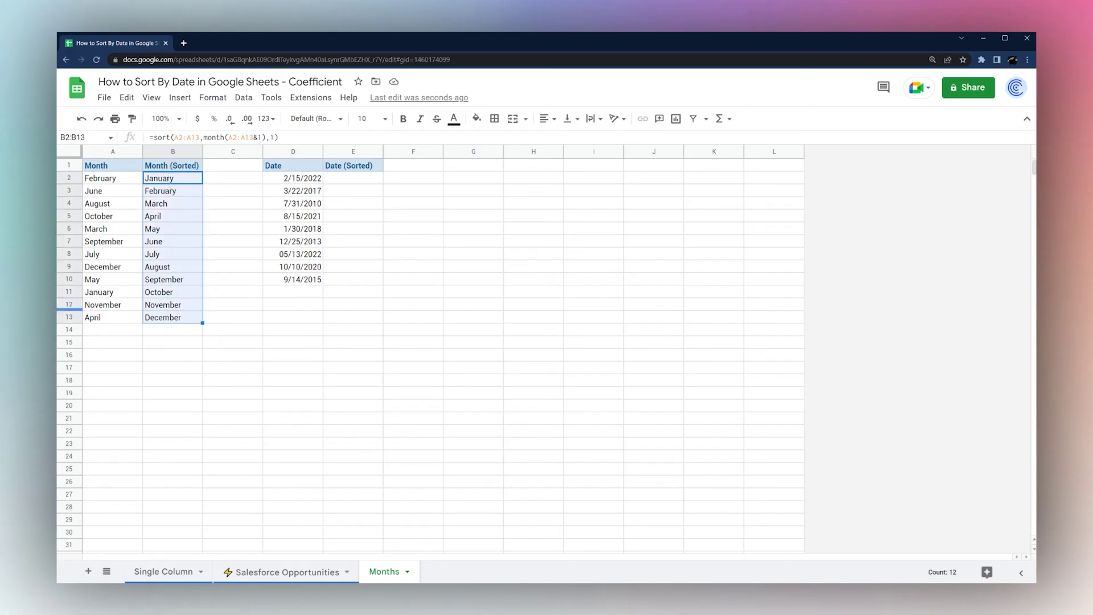
{"action": "left_click_drag", "start_coordinate": [292, 178], "coordinate": [300, 280]}
Step: Enter =sort(D2:D10) in E2 to list the dates
{"action": "left_click", "coordinate": [348, 178]}
{"action": "type", "text": "=sort(D2"}
{"action": "left_click_drag", "start_coordinate": [307, 181], "coordinate": [309, 280]}
{"action": "key", "text": "Return"}
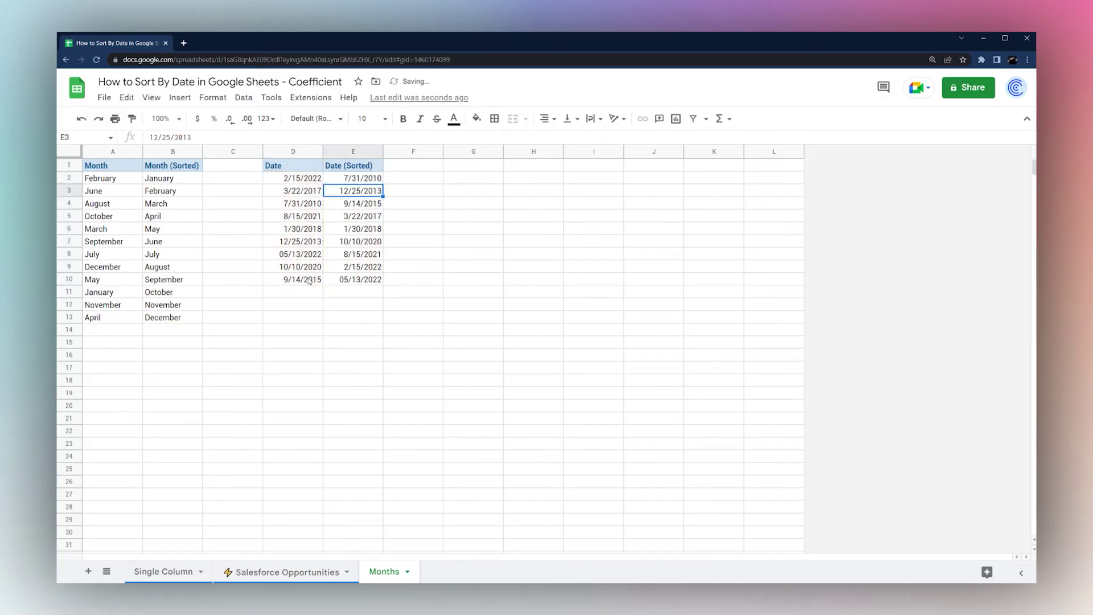
Step: Add 1,false to E2's formula so dates run newest first from 05/13/2022
{"action": "left_click", "coordinate": [362, 180]}
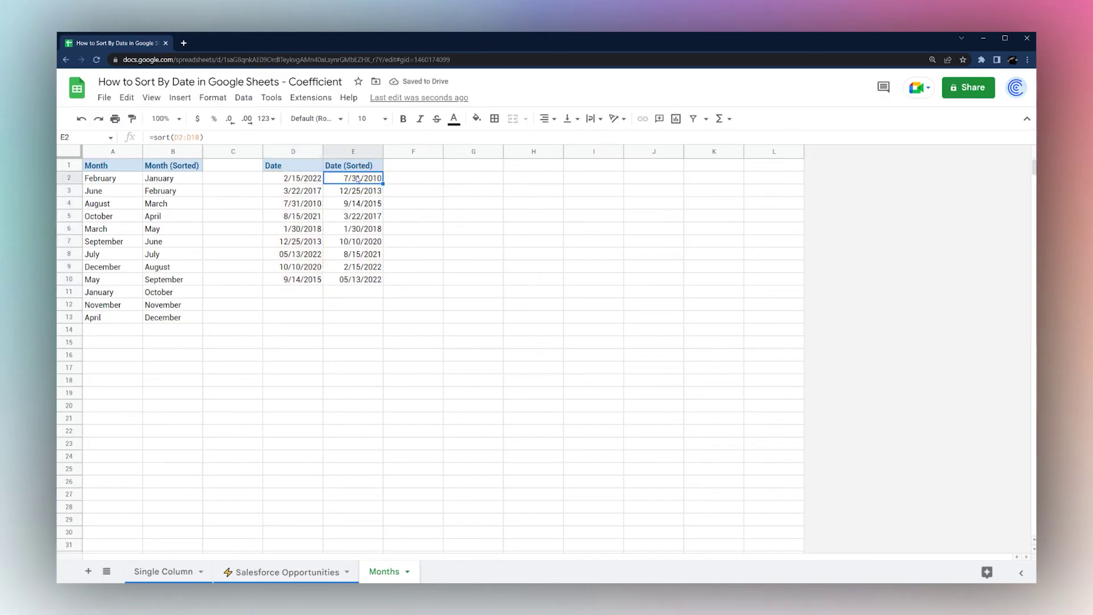
{"action": "left_click", "coordinate": [200, 137]}
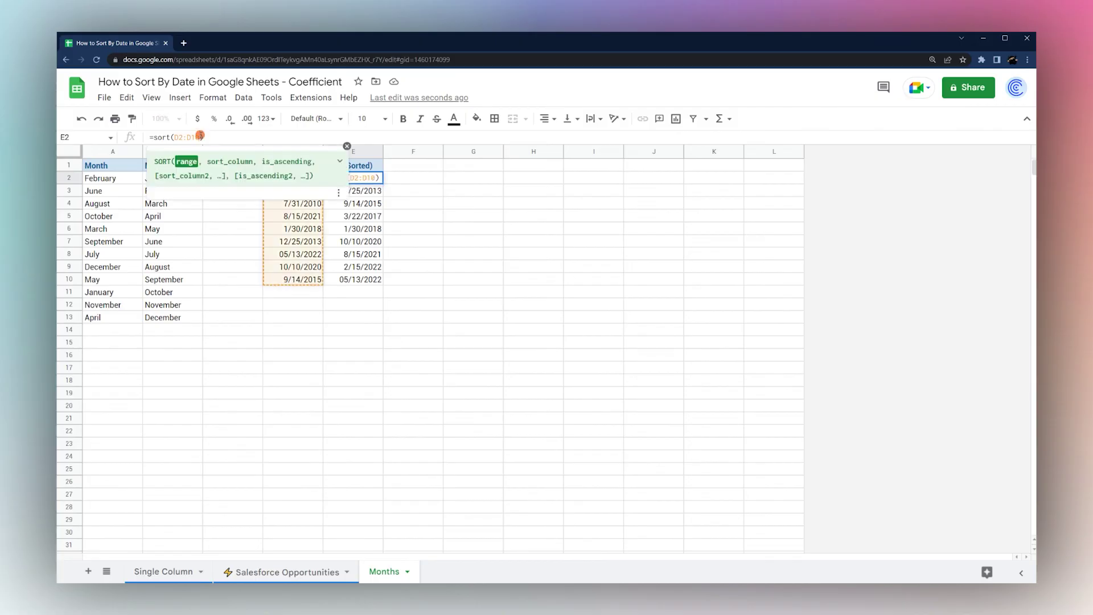
{"action": "type", "text": ",1,false"}
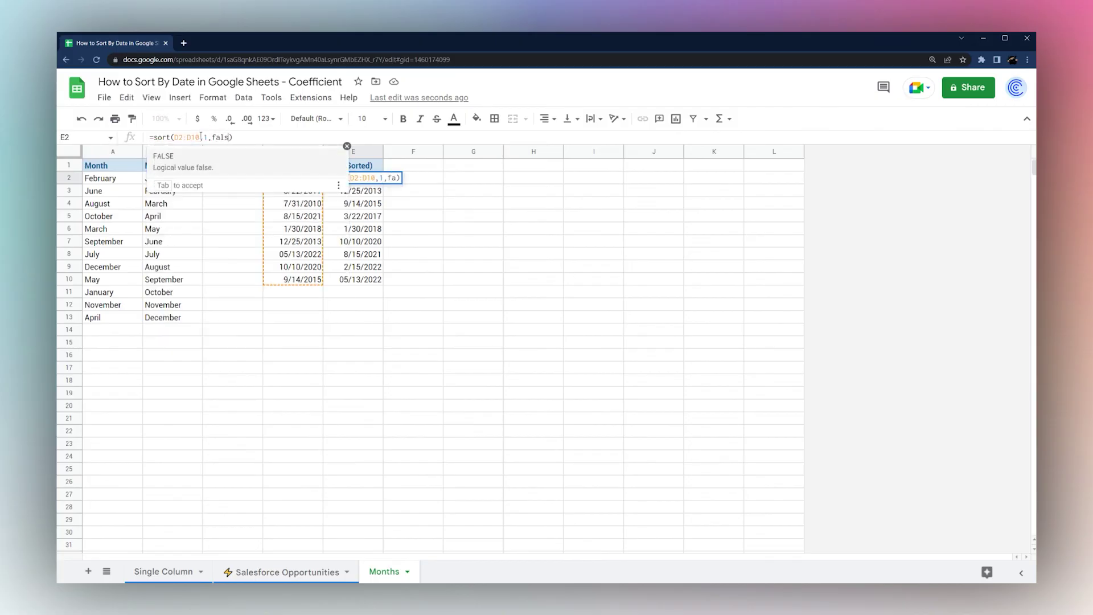
{"action": "key", "text": "Return"}
{"action": "key", "text": "Up"}
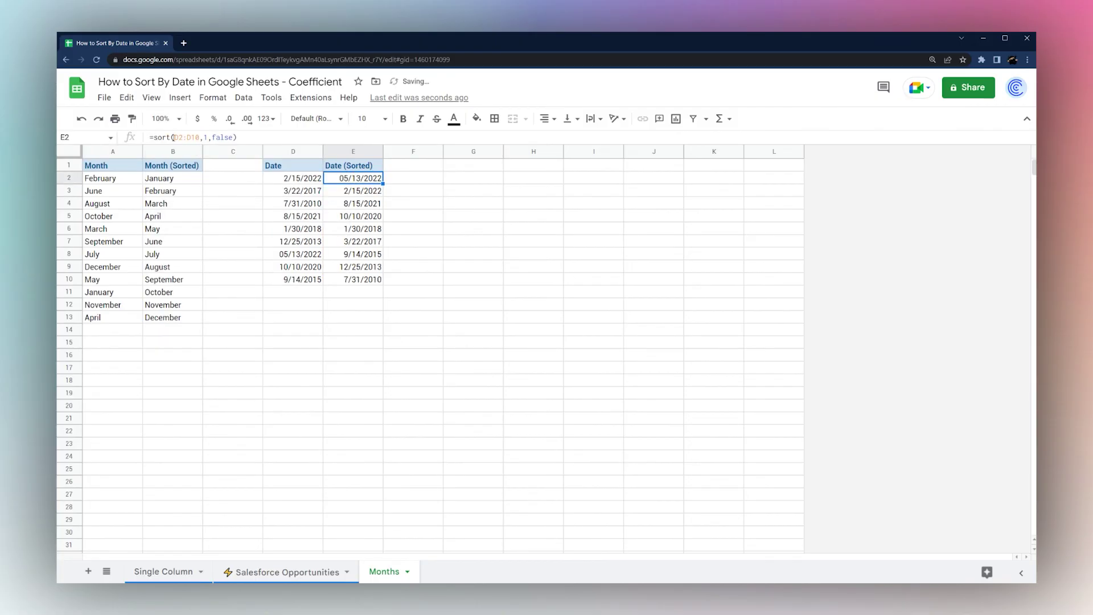
{"action": "left_click", "coordinate": [196, 136]}
{"action": "left_click_drag", "start_coordinate": [203, 137], "coordinate": [276, 135]}
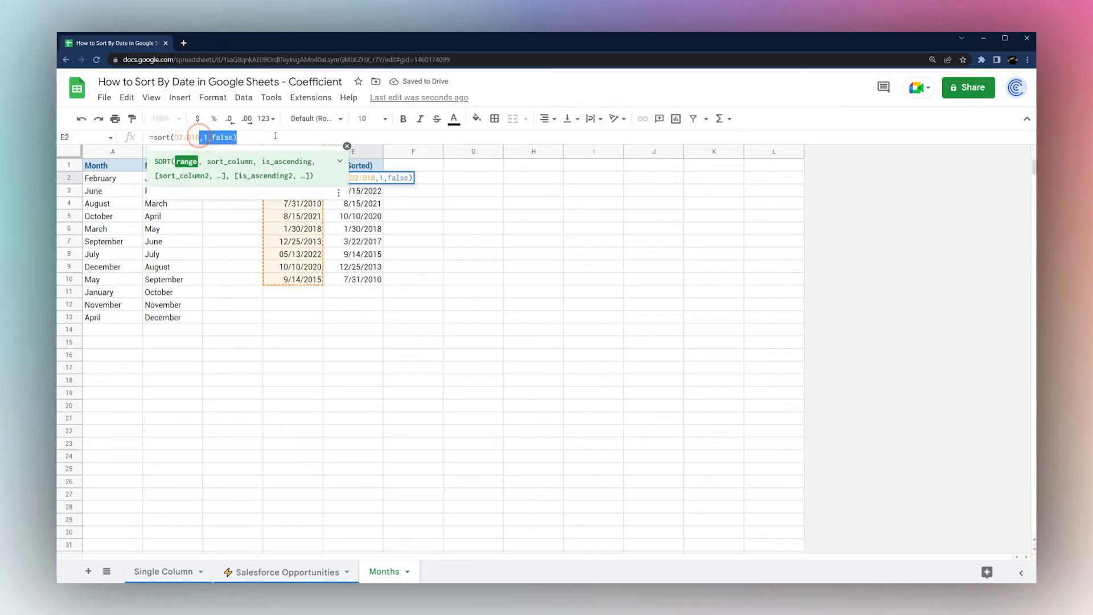
Step: Change E2 to =sort(D2:D10,month(D2:D10),true) so dates sort by calendar month
{"action": "key", "text": "BackSpace"}
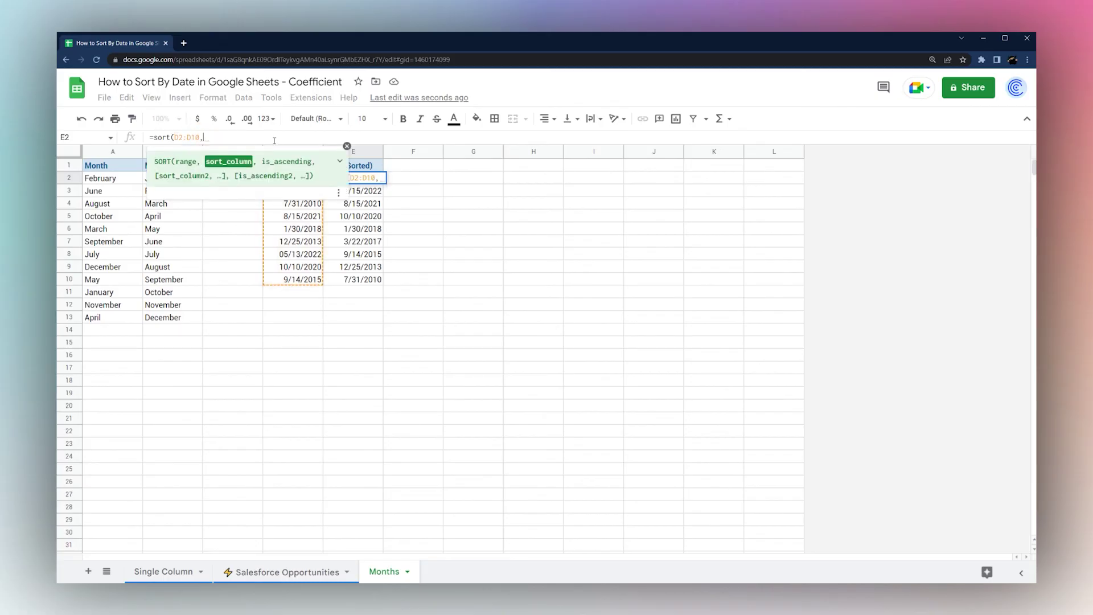
{"action": "type", "text": "month("}
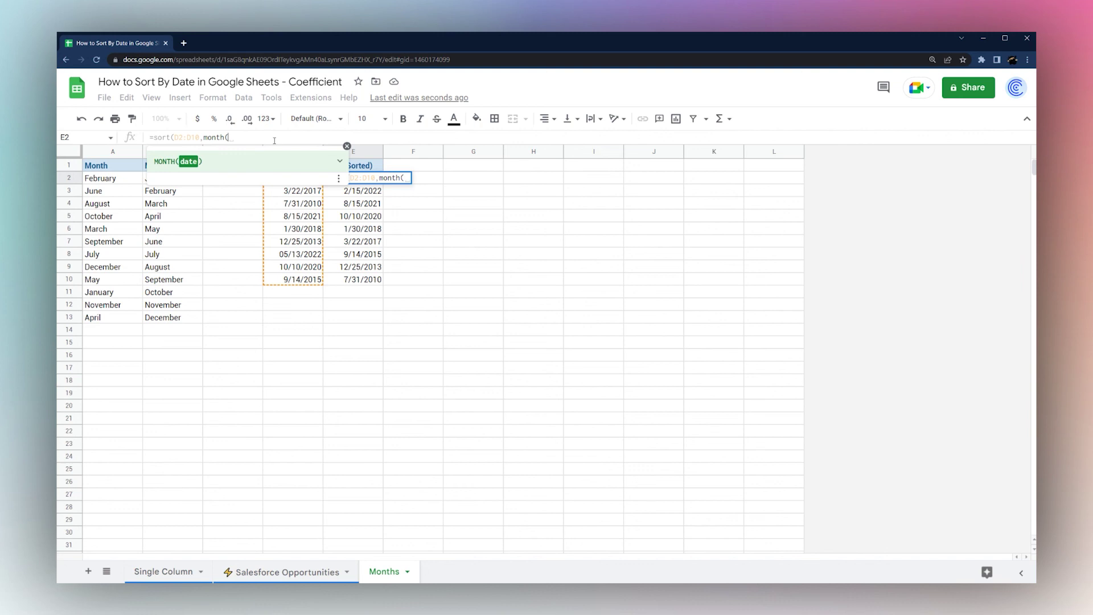
{"action": "left_click", "coordinate": [347, 146]}
{"action": "left_click_drag", "start_coordinate": [297, 179], "coordinate": [308, 279]}
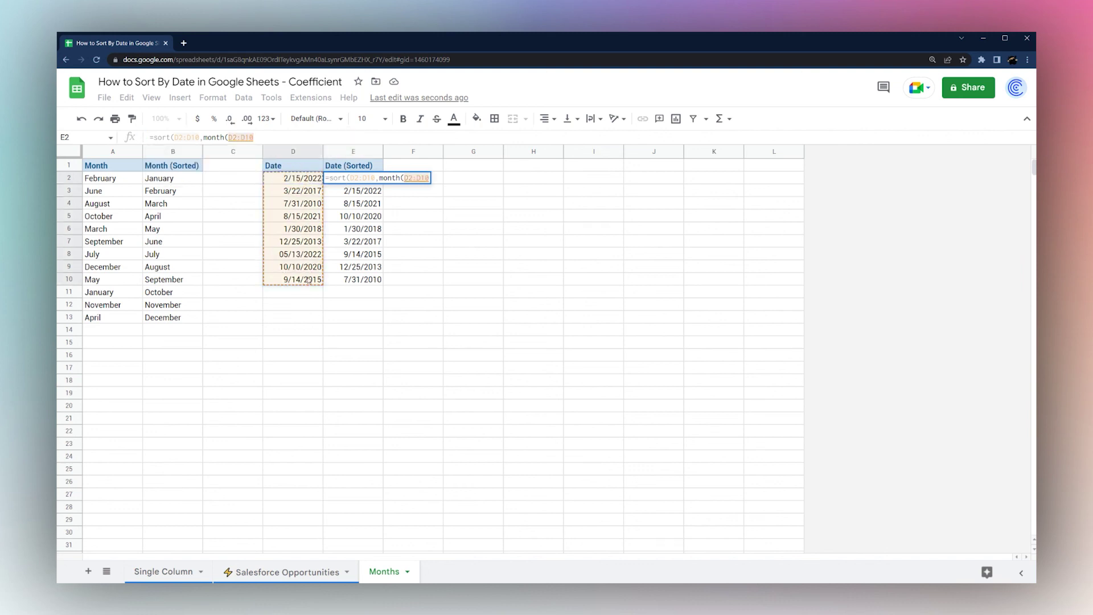
{"action": "type", "text": "),tru"}
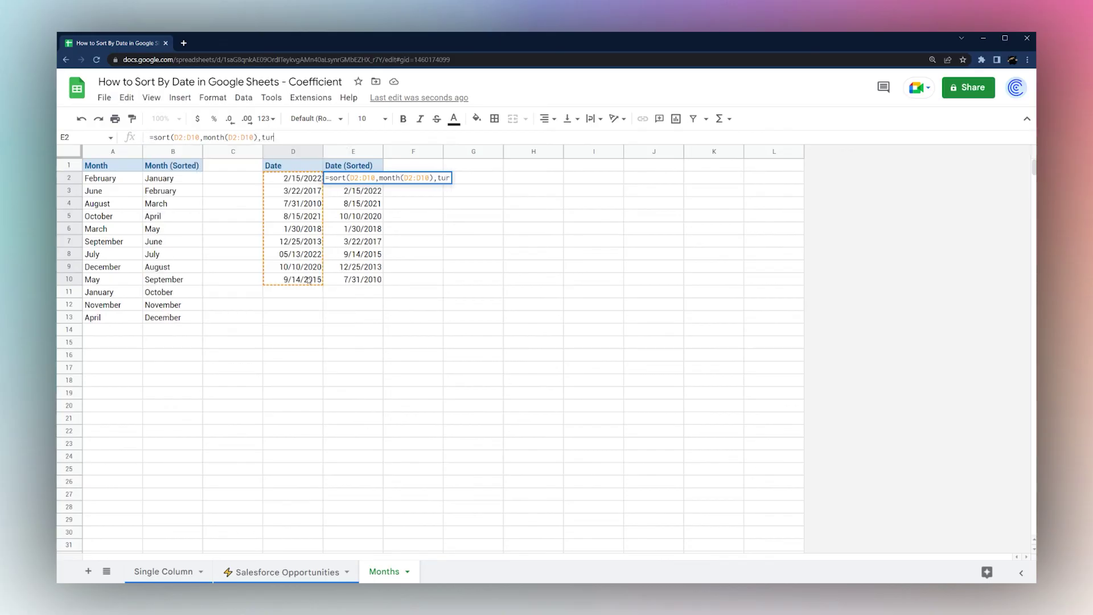
{"action": "type", "text": "e)"}
{"action": "key", "text": "Return"}
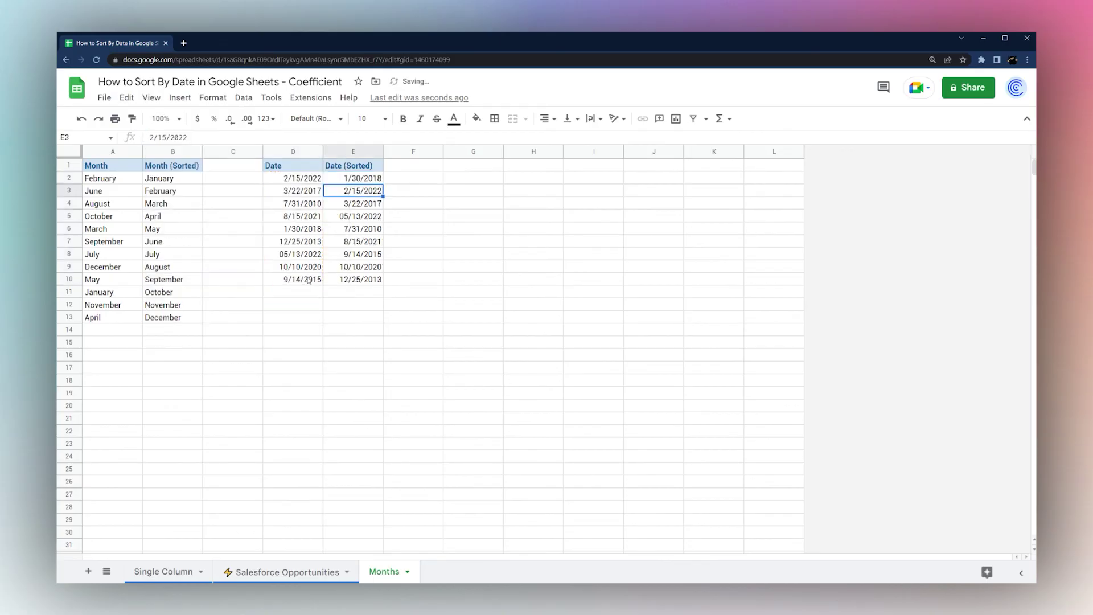
Step: Check the sorted dates in E2 through E6, down to the July date
{"action": "left_click", "coordinate": [347, 181]}
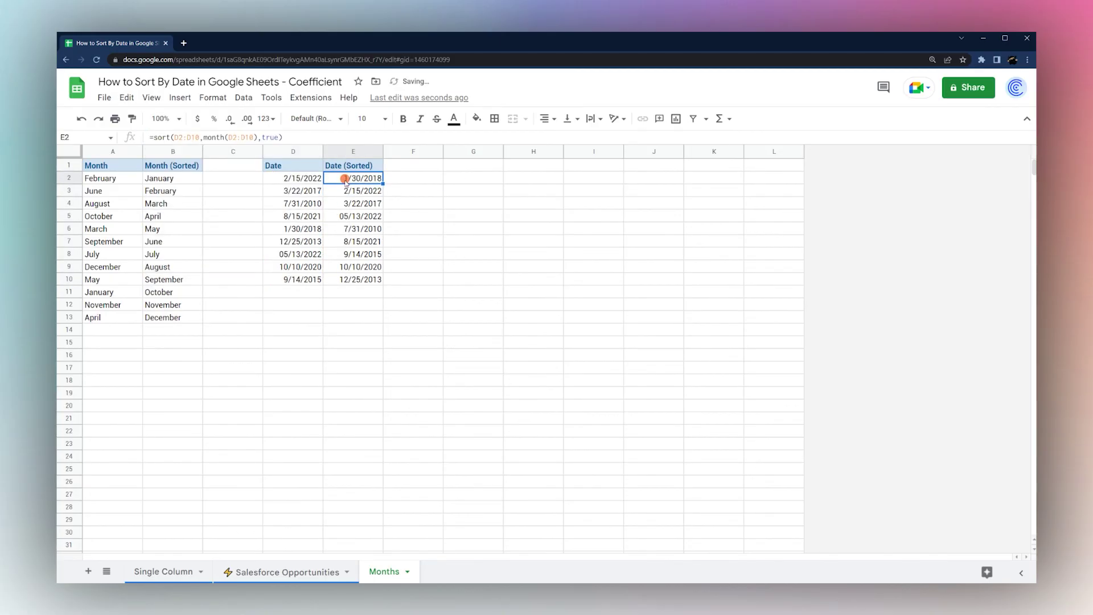
{"action": "left_click", "coordinate": [346, 191]}
{"action": "left_click", "coordinate": [344, 203]}
{"action": "left_click", "coordinate": [345, 217]}
{"action": "left_click", "coordinate": [352, 229]}
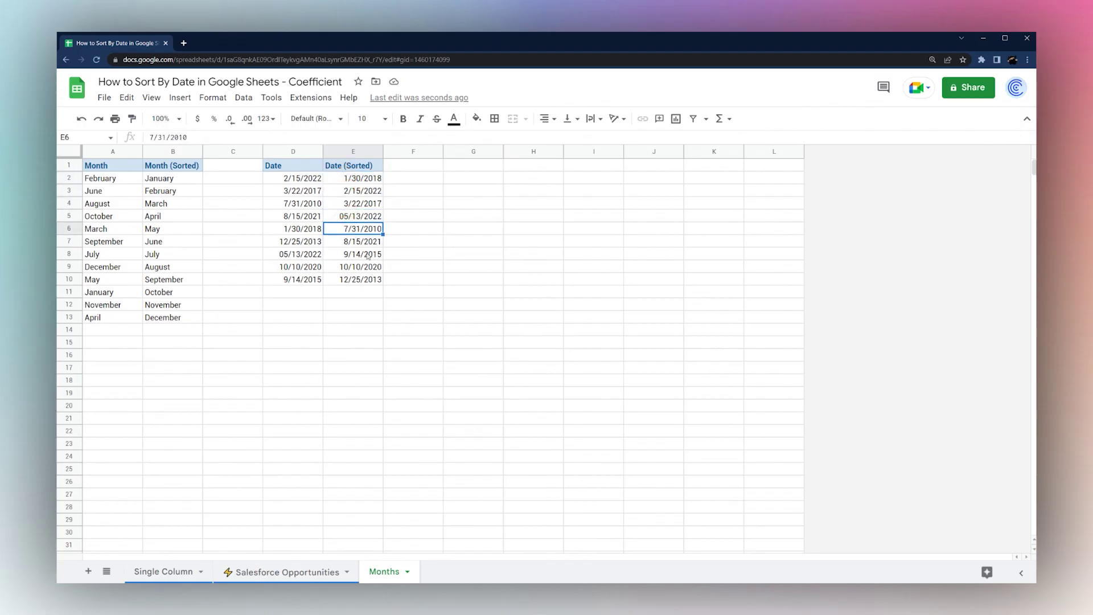